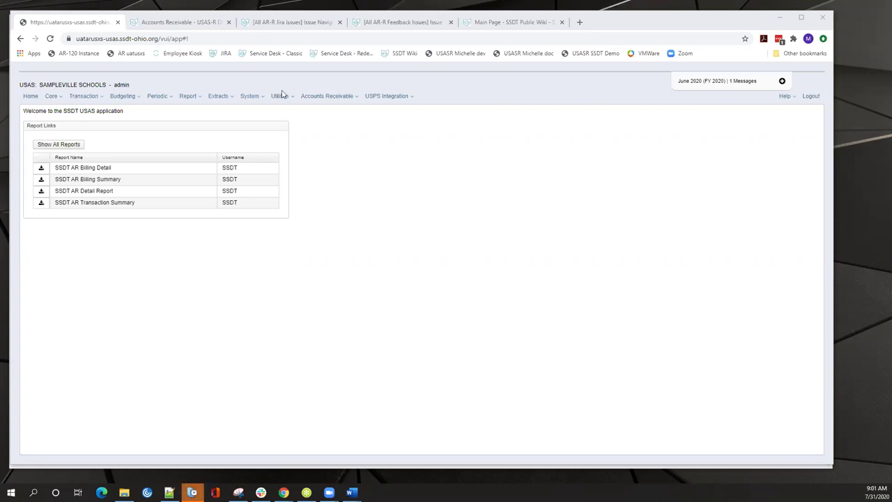
- Review the system's Modules list, including the Accounts Receivable Module, and open the list of user roles
{"action": "left_click", "coordinate": [255, 98]}
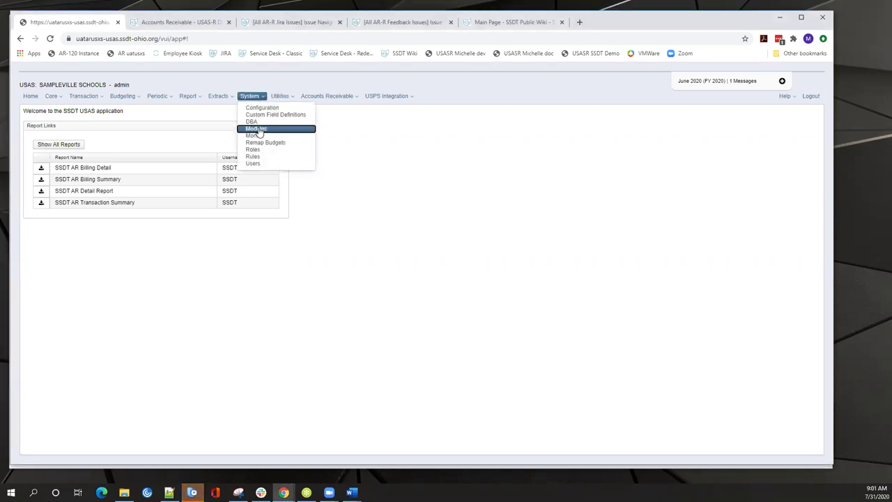
{"action": "left_click", "coordinate": [257, 128]}
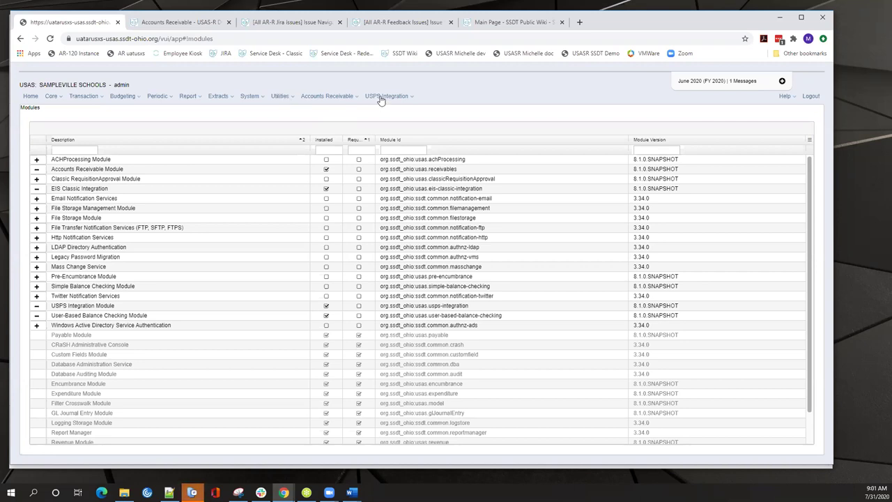
{"action": "left_click", "coordinate": [30, 97]}
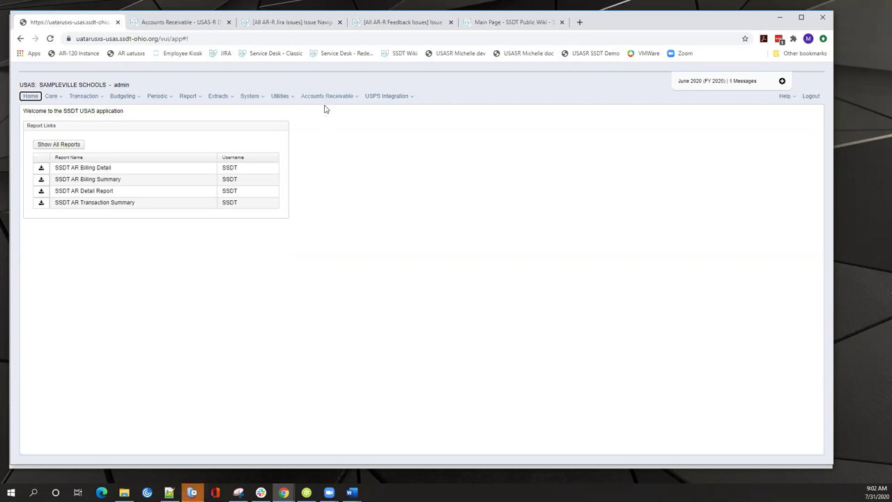
{"action": "left_click", "coordinate": [257, 96]}
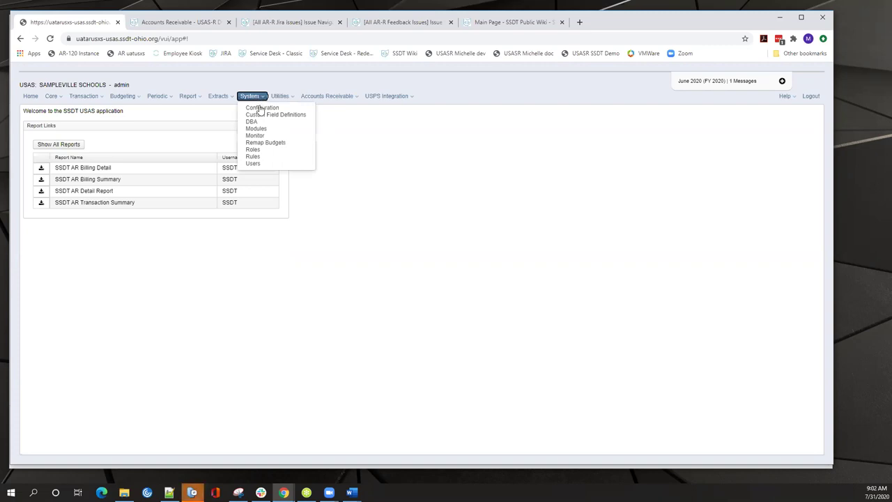
{"action": "left_click", "coordinate": [264, 150]}
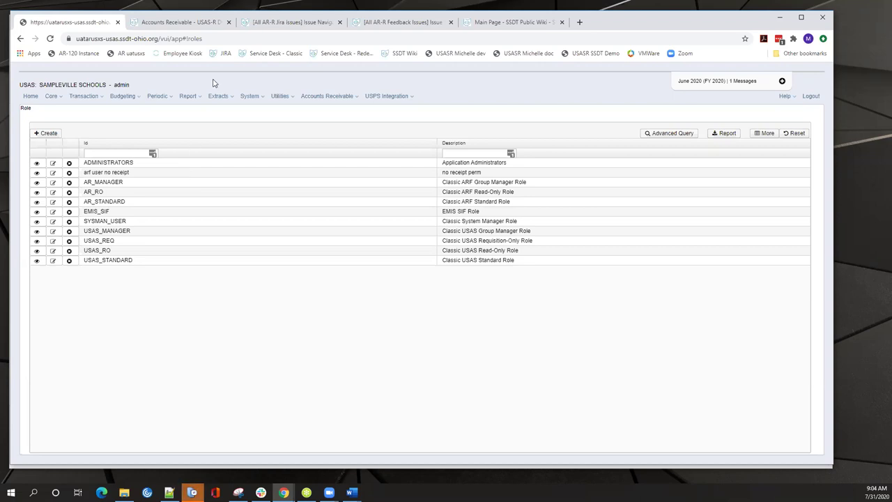
- Switch to the Accounts Receivable wiki page and read the section on steps to import Classic ARF data
{"action": "left_click", "coordinate": [189, 23]}
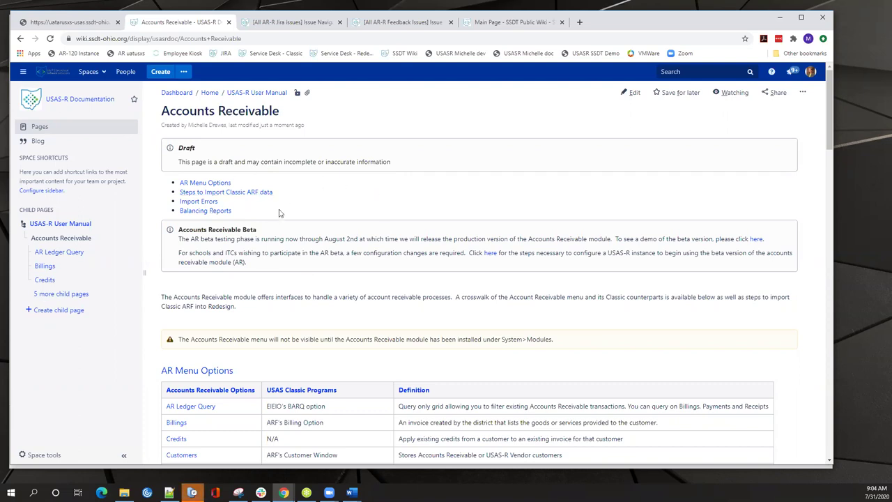
{"action": "left_click", "coordinate": [207, 193]}
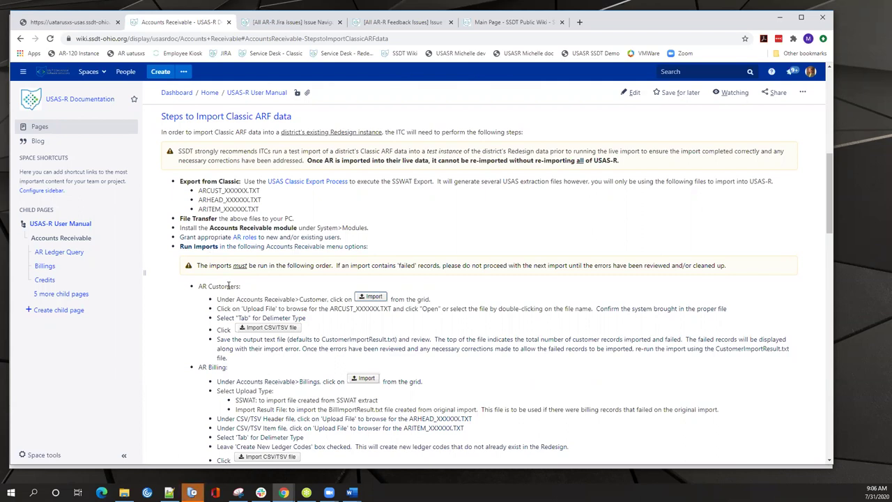
{"action": "scroll", "coordinate": [229, 289], "scroll_direction": "down", "scroll_amount": 1}
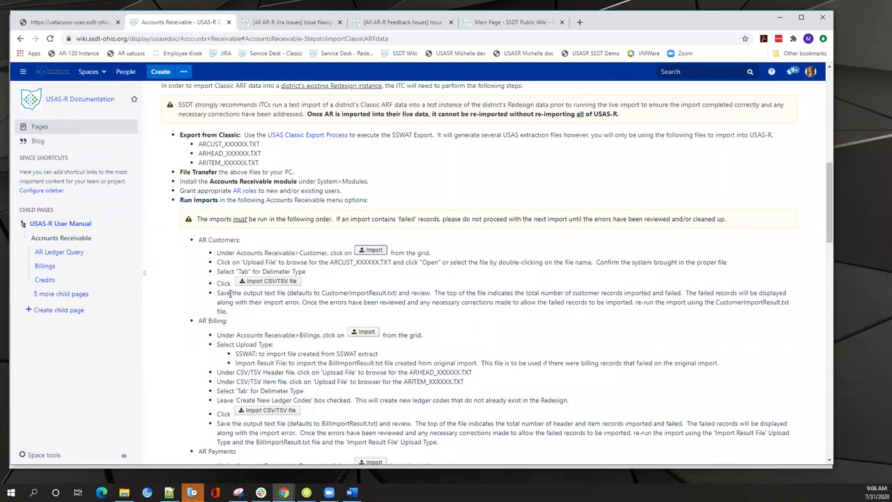
{"action": "scroll", "coordinate": [241, 429], "scroll_direction": "down", "scroll_amount": 1}
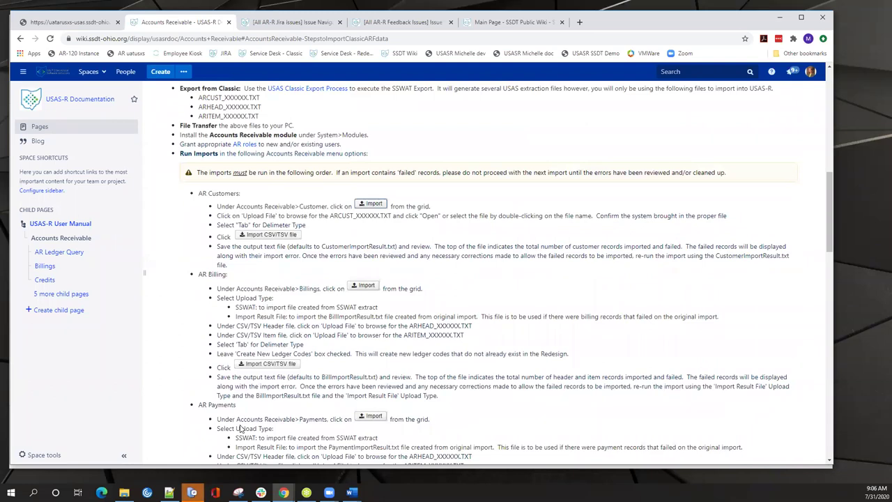
{"action": "scroll", "coordinate": [251, 408], "scroll_direction": "up", "scroll_amount": 1}
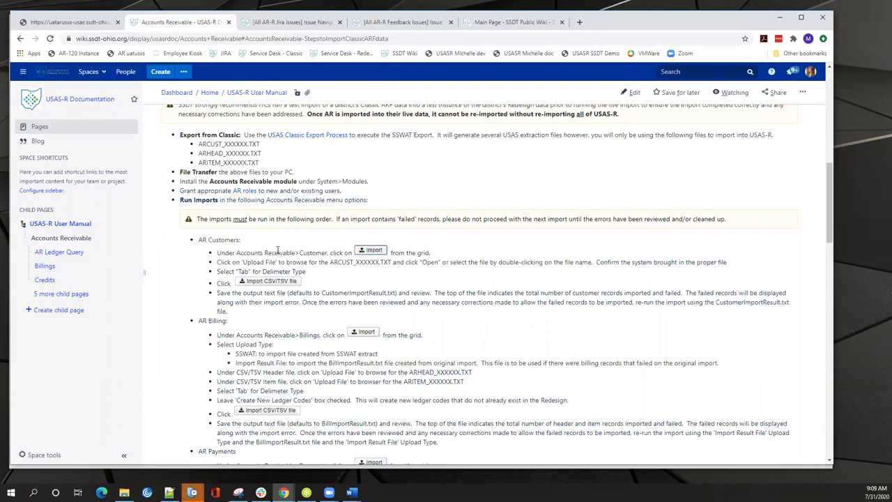
{"action": "scroll", "coordinate": [272, 236], "scroll_direction": "down", "scroll_amount": 1}
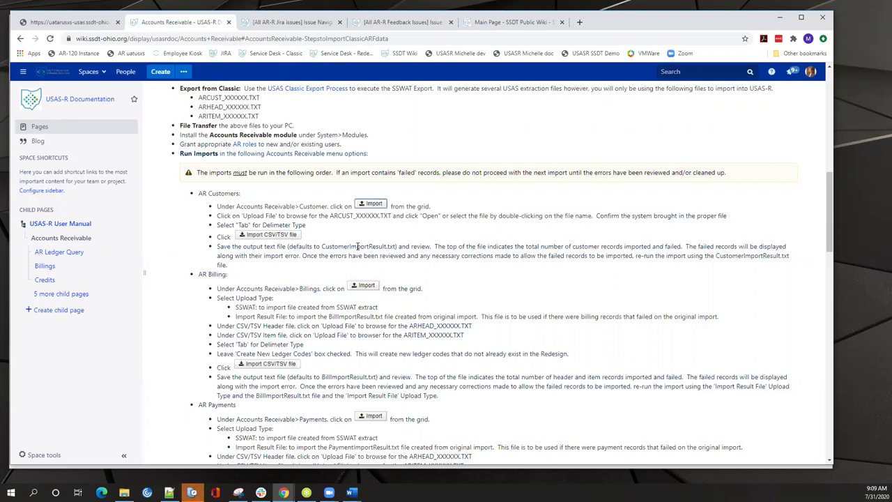
- Switch to the USAS application and view the import form of the Accounts Receivable customer grid, then close it
{"action": "left_click", "coordinate": [84, 26]}
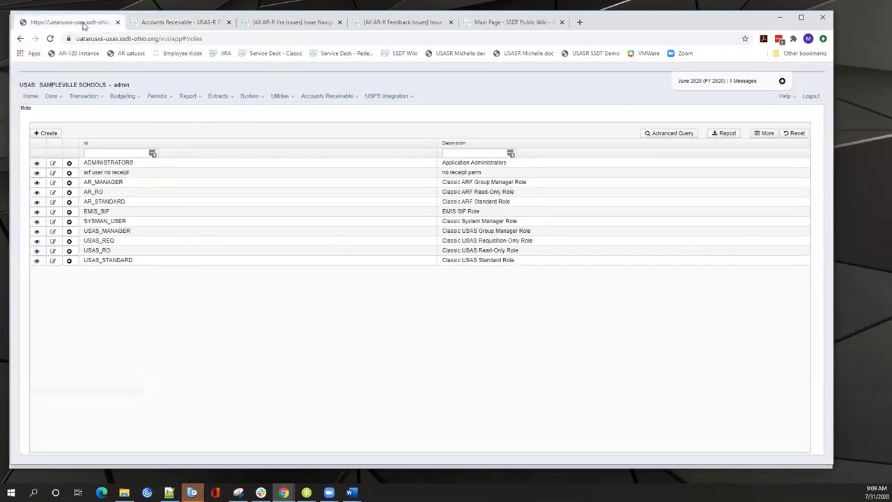
{"action": "left_click", "coordinate": [348, 96]}
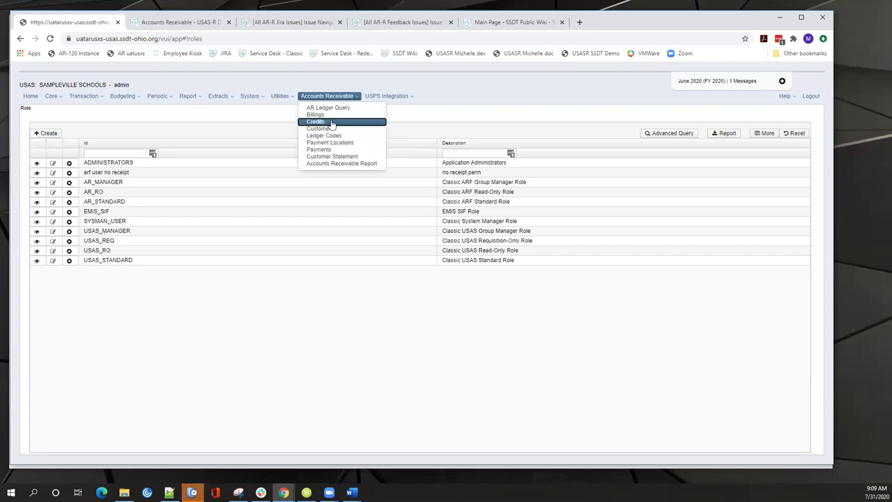
{"action": "left_click", "coordinate": [325, 129]}
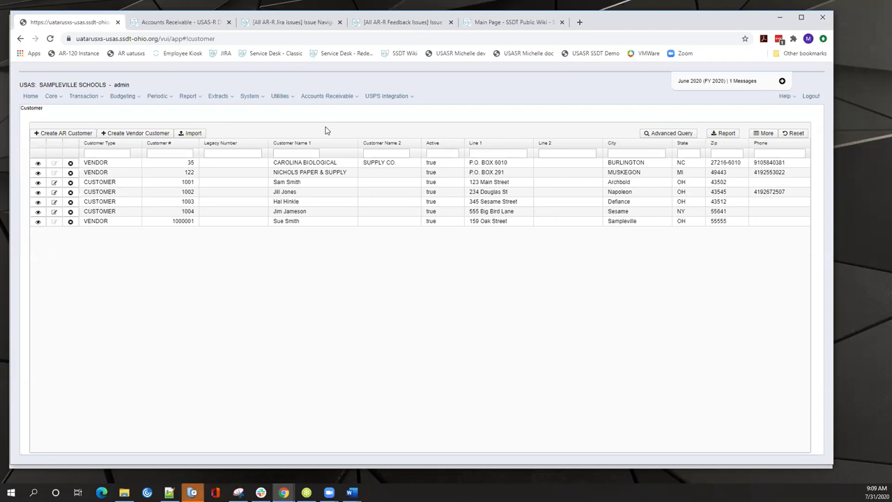
{"action": "left_click", "coordinate": [193, 134]}
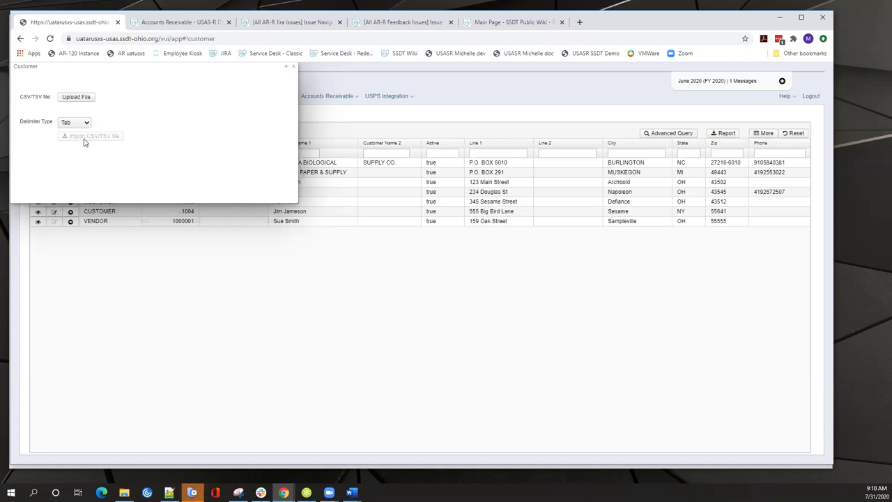
{"action": "left_click", "coordinate": [293, 69]}
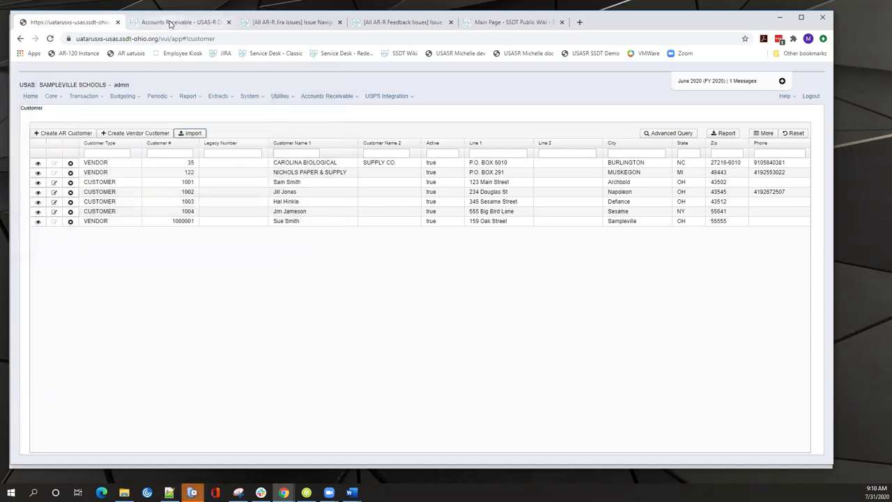
- Read the wiki instruction on saving the customer import output, and examine the CustomerImportResult file in Notepad++
{"action": "left_click", "coordinate": [173, 21]}
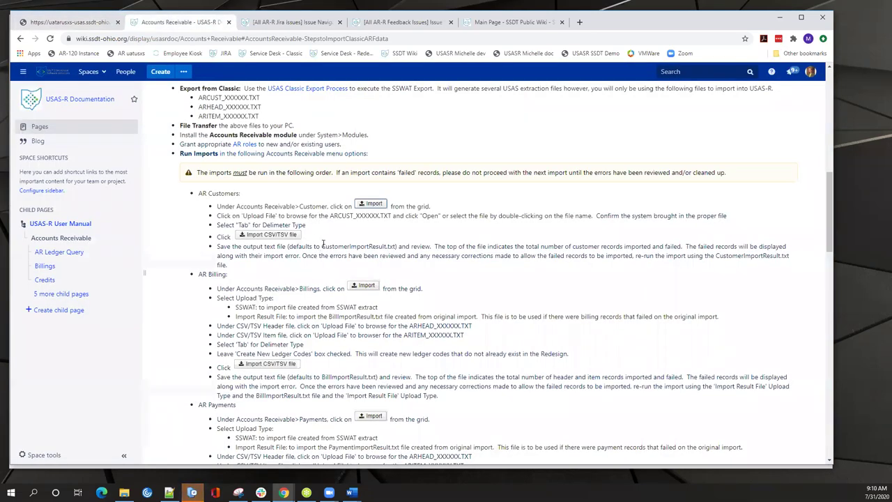
{"action": "left_click_drag", "start_coordinate": [322, 246], "coordinate": [216, 246]}
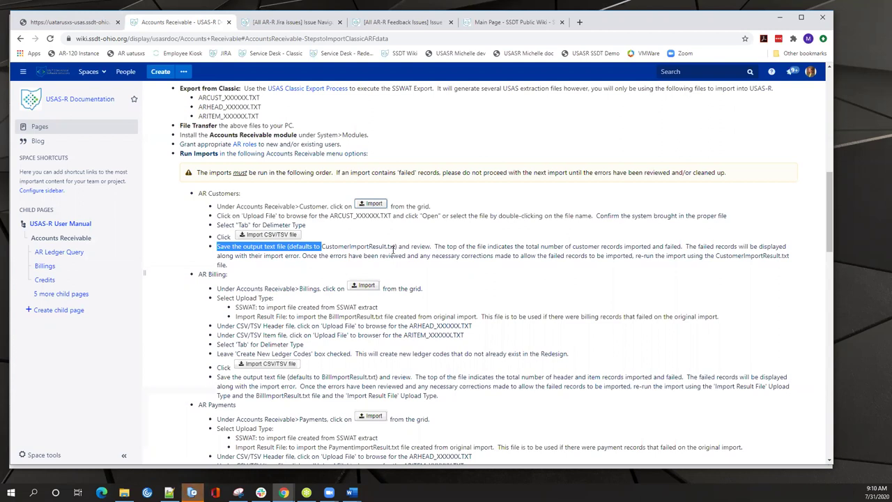
{"action": "left_click", "coordinate": [394, 245]}
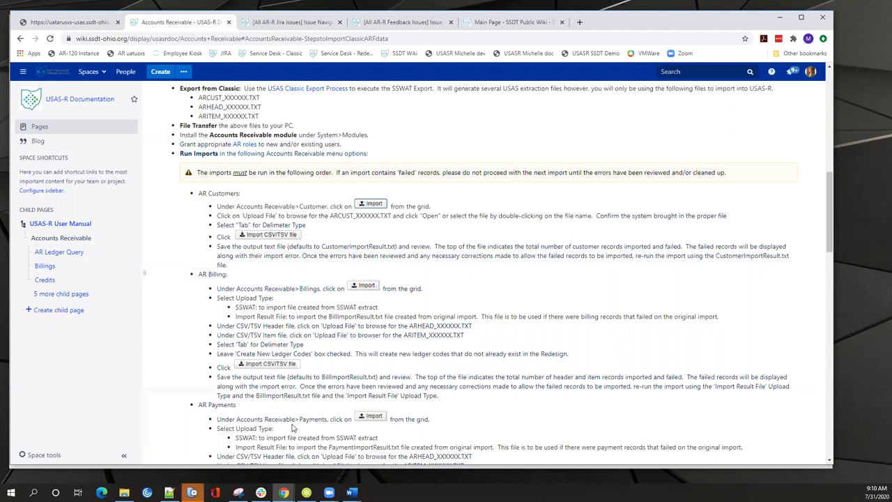
{"action": "mouse_move", "coordinate": [261, 492]}
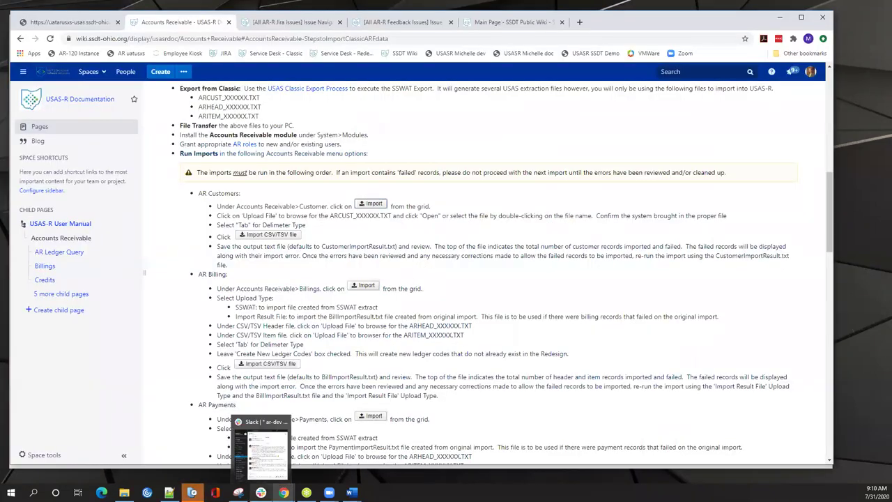
{"action": "left_click", "coordinate": [192, 492]}
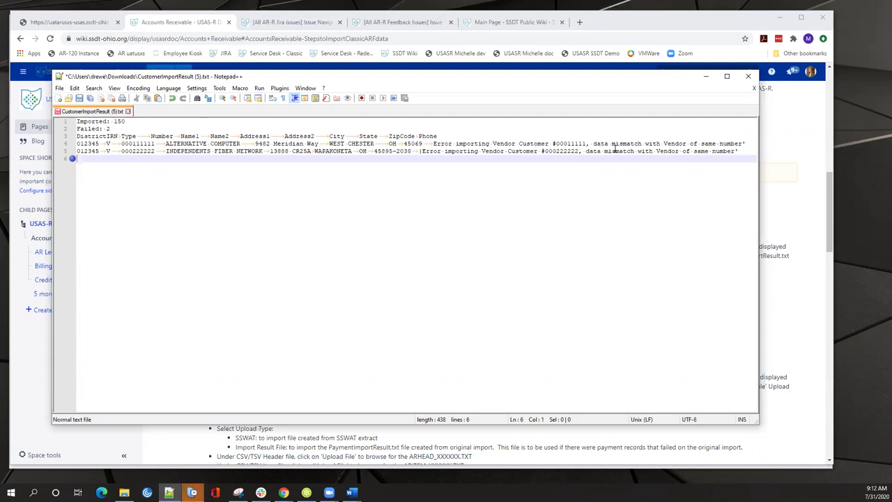
{"action": "left_click", "coordinate": [707, 76]}
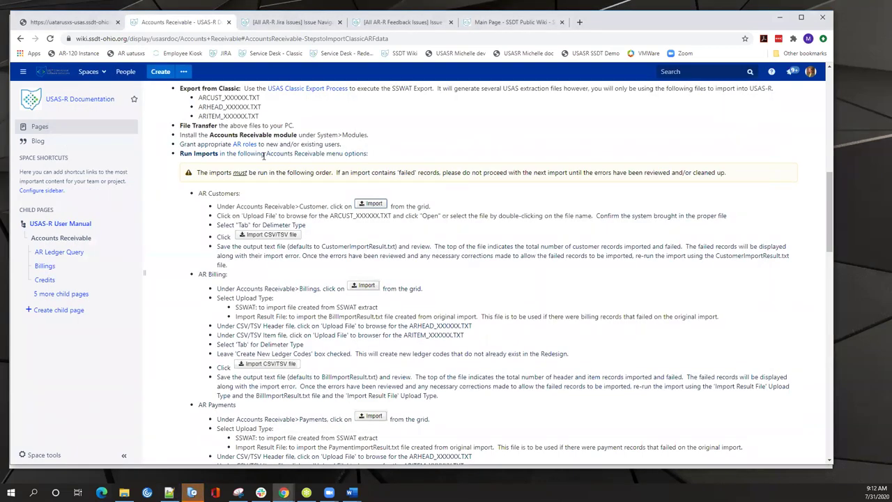
- Read the wiki's Import Errors section on customer and payment imports, and return to the import steps
{"action": "scroll", "coordinate": [267, 153], "scroll_direction": "down", "scroll_amount": 2}
{"action": "scroll", "coordinate": [263, 156], "scroll_direction": "down", "scroll_amount": 5}
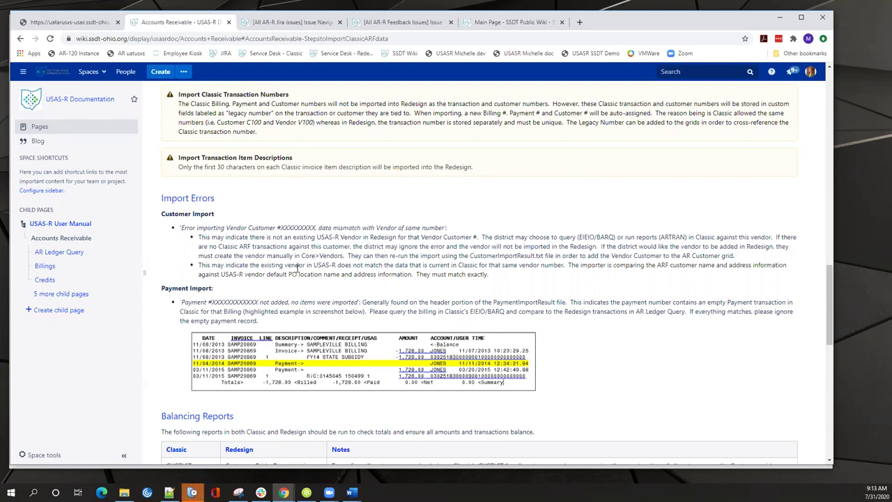
{"action": "scroll", "coordinate": [296, 268], "scroll_direction": "up", "scroll_amount": 3}
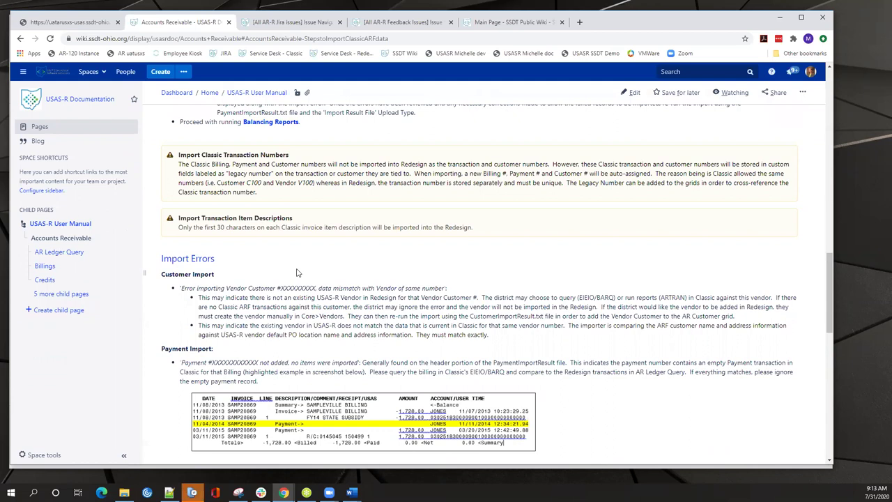
{"action": "scroll", "coordinate": [296, 270], "scroll_direction": "up", "scroll_amount": 3}
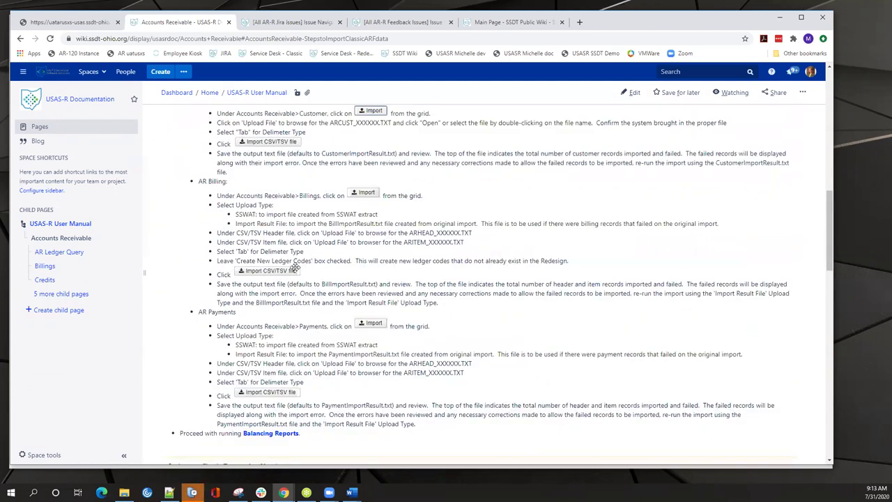
{"action": "scroll", "coordinate": [296, 269], "scroll_direction": "up", "scroll_amount": 2}
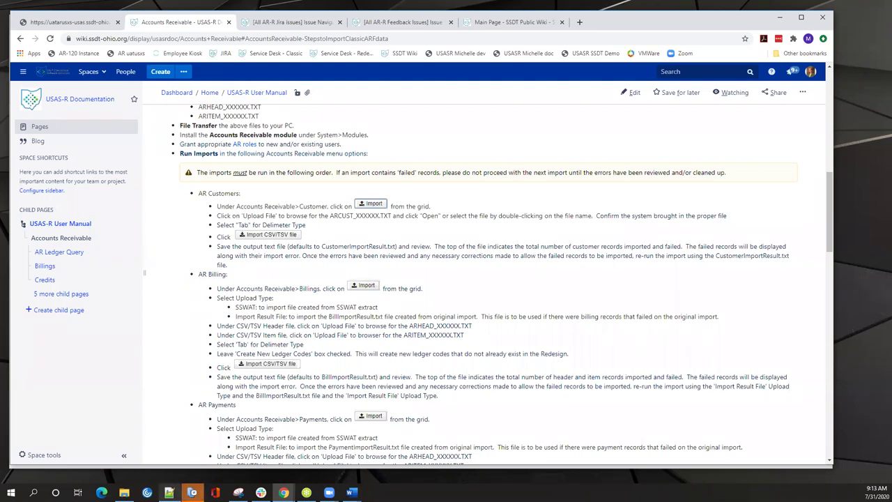
- Bring back the CustomerImportResult file in Notepad++ and examine the failed vendor record on line 5
{"action": "mouse_move", "coordinate": [168, 492]}
{"action": "left_click", "coordinate": [169, 453]}
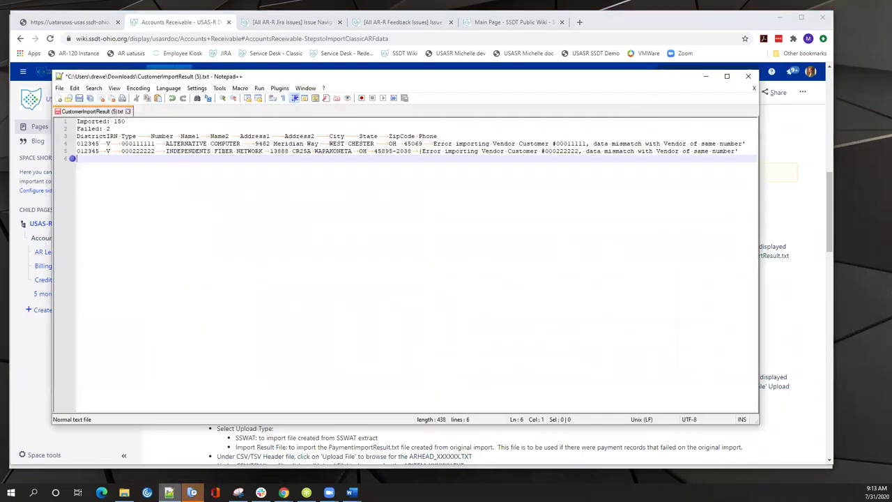
{"action": "left_click", "coordinate": [314, 151]}
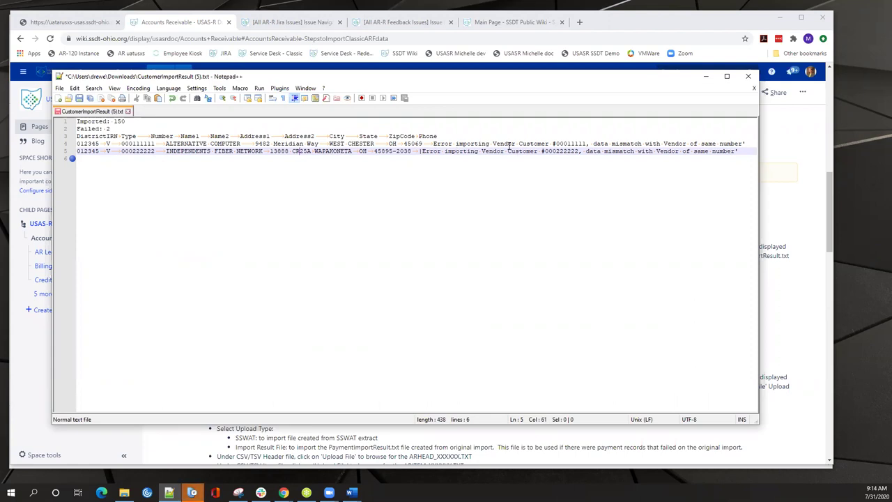
- Open the customer import form in USAS and check the CustomerImportResult file in Notepad++ alongside it
{"action": "left_click", "coordinate": [59, 22]}
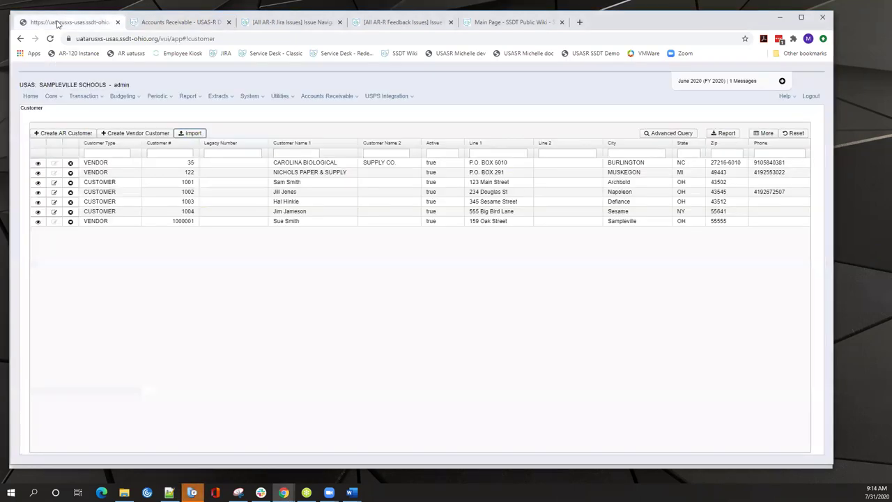
{"action": "left_click", "coordinate": [188, 134]}
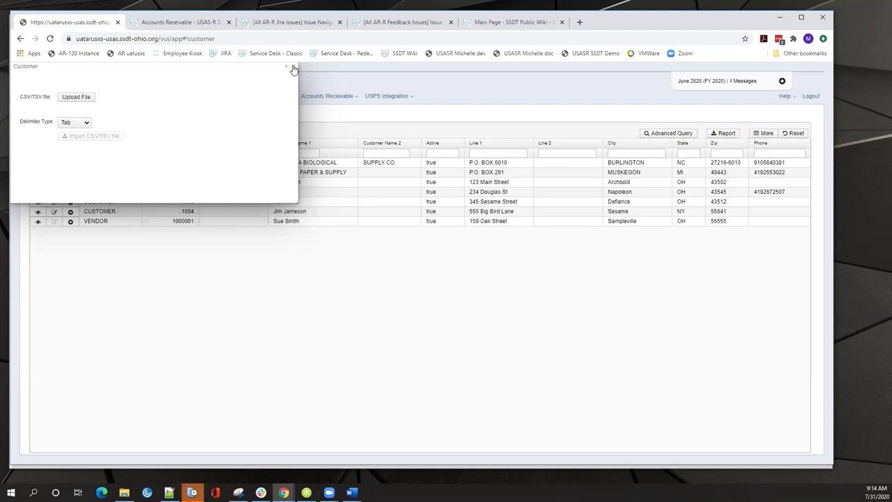
{"action": "left_click", "coordinate": [169, 492]}
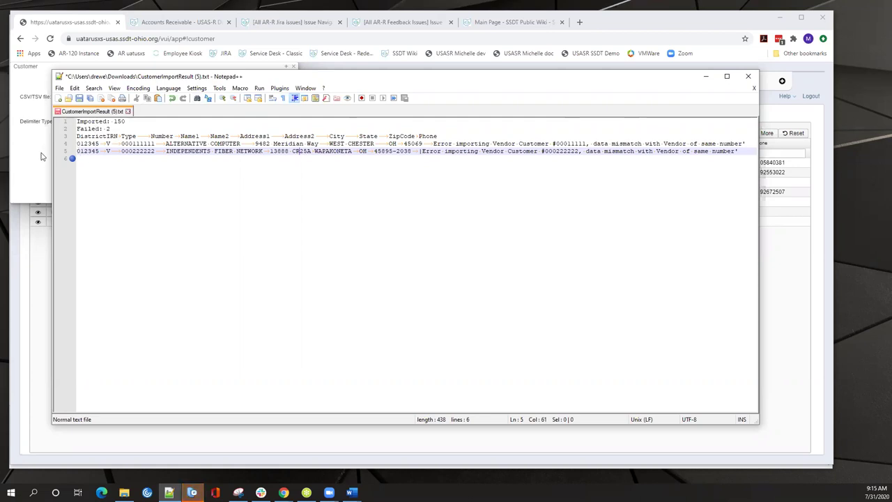
{"action": "left_click", "coordinate": [42, 154]}
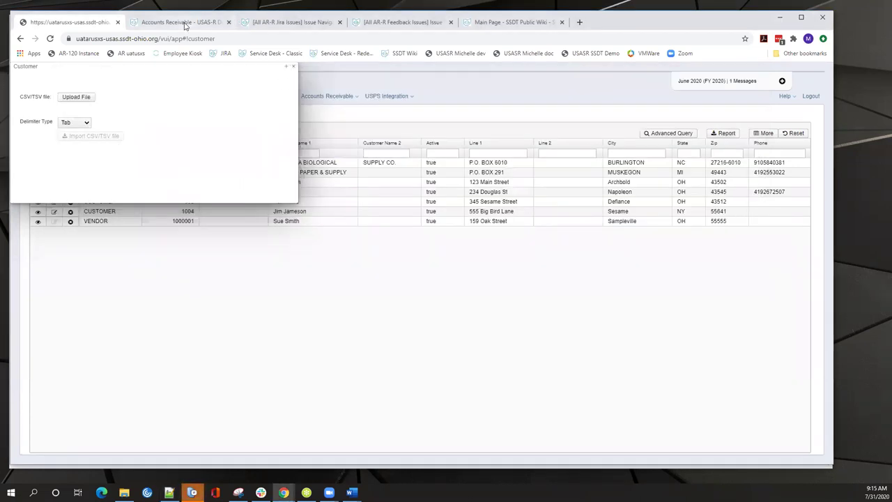
- Read the AR Billing import instructions on the wiki page and return to the USAS application
{"action": "left_click", "coordinate": [186, 23]}
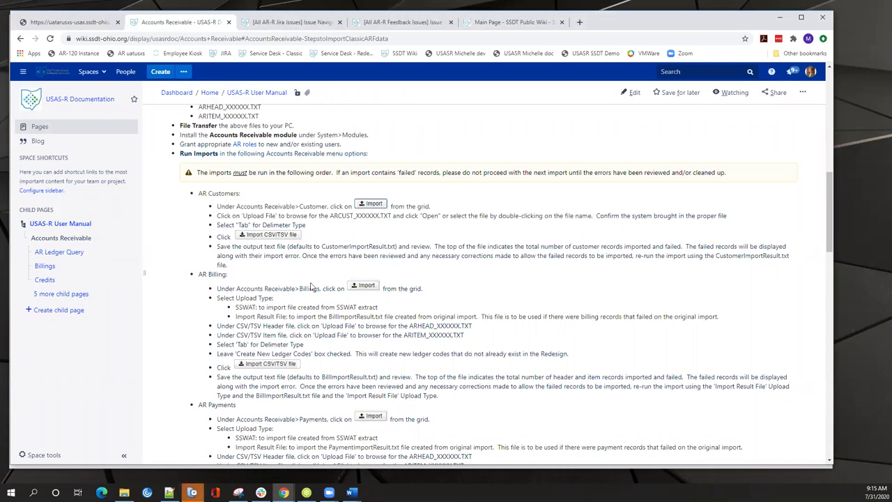
{"action": "scroll", "coordinate": [311, 288], "scroll_direction": "down", "scroll_amount": 1}
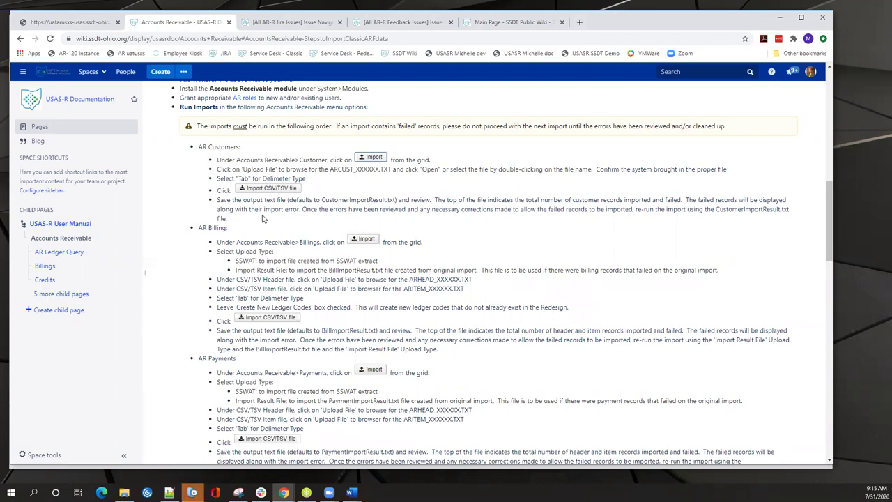
{"action": "left_click", "coordinate": [74, 21]}
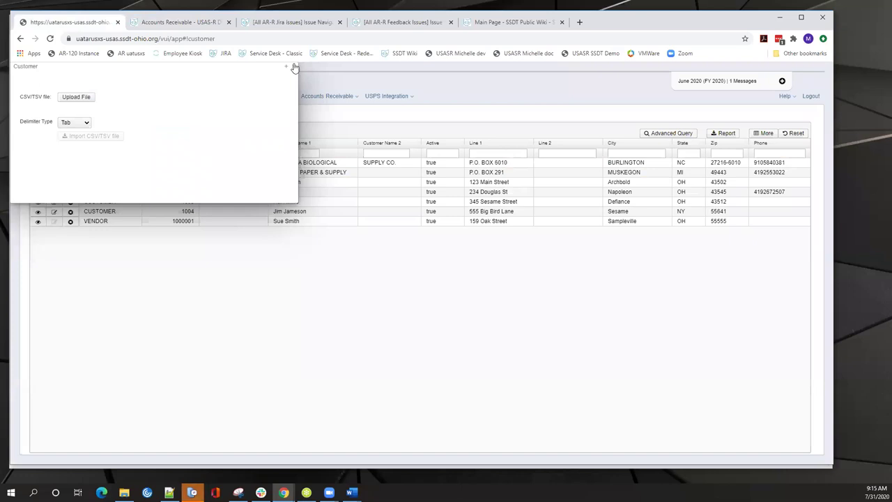
- Open the Accounts Receivable billings grid, check the upload types offered in its import form, and close the form
{"action": "left_click", "coordinate": [323, 97]}
{"action": "left_click", "coordinate": [319, 115]}
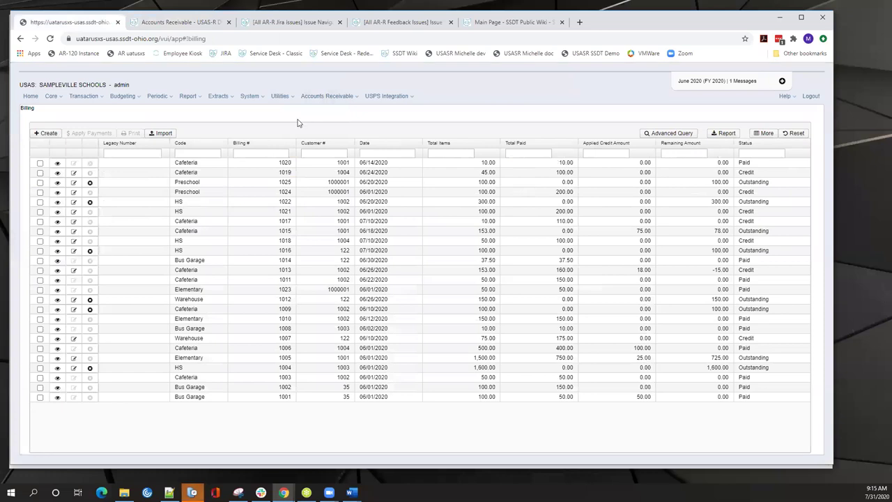
{"action": "left_click", "coordinate": [161, 133]}
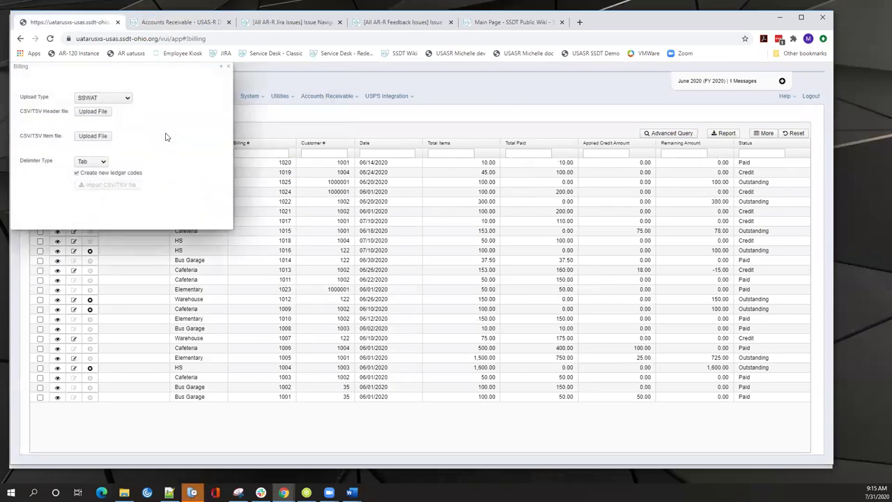
{"action": "left_click", "coordinate": [128, 100]}
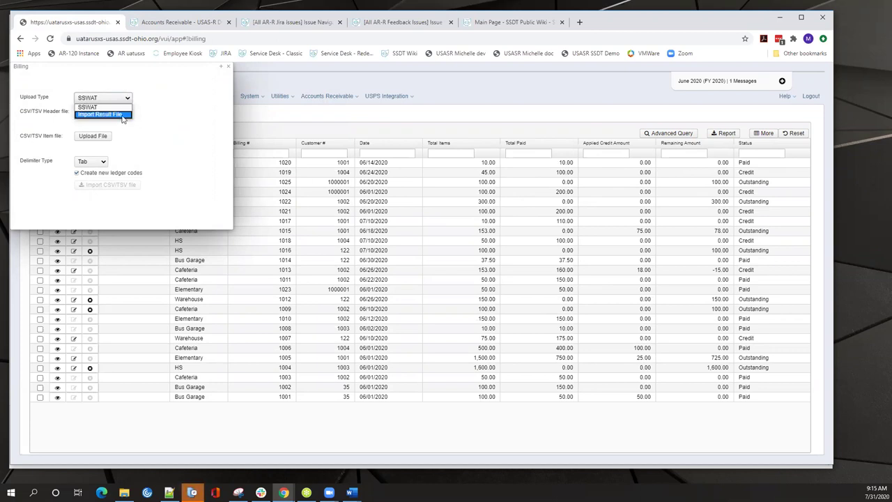
{"action": "left_click", "coordinate": [145, 117]}
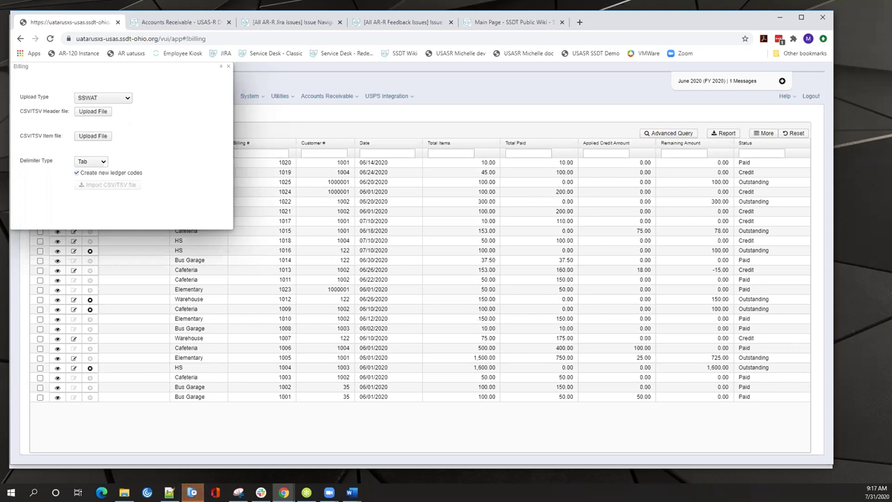
{"action": "left_click", "coordinate": [227, 66]}
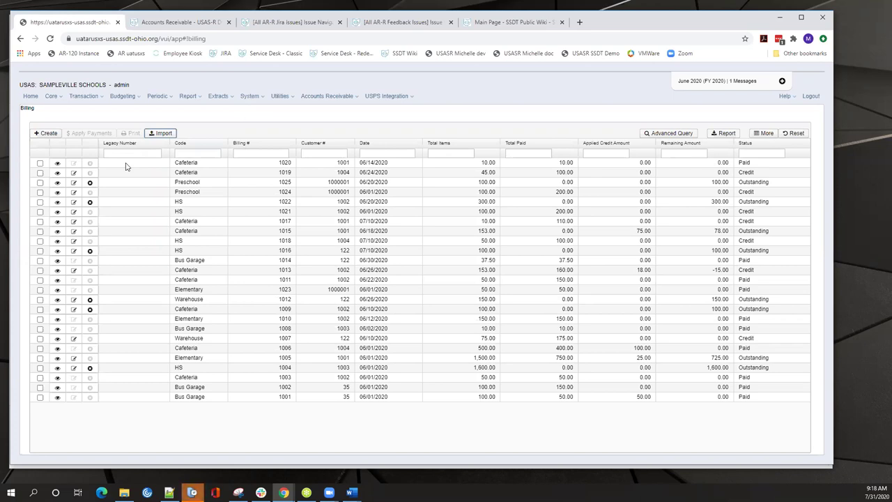
- Look over a blank new billing form, cancel it, and reread the AR Billing import instructions on the wiki page
{"action": "left_click", "coordinate": [50, 136]}
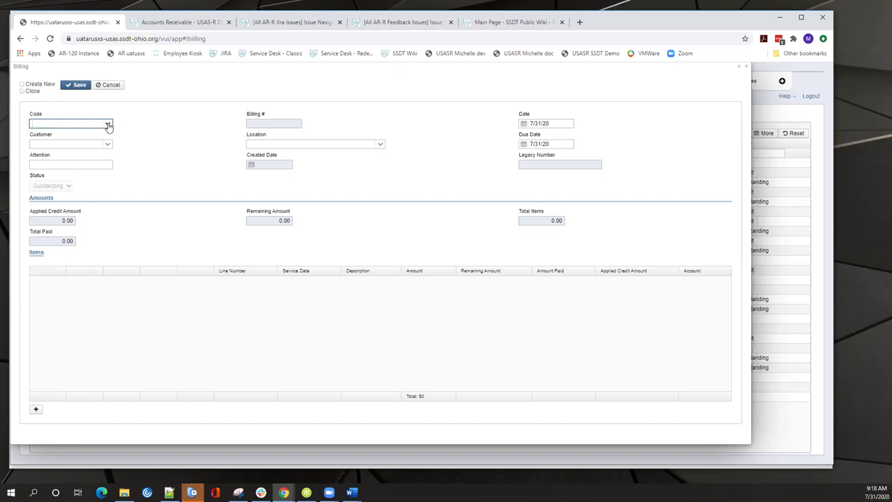
{"action": "left_click", "coordinate": [109, 85]}
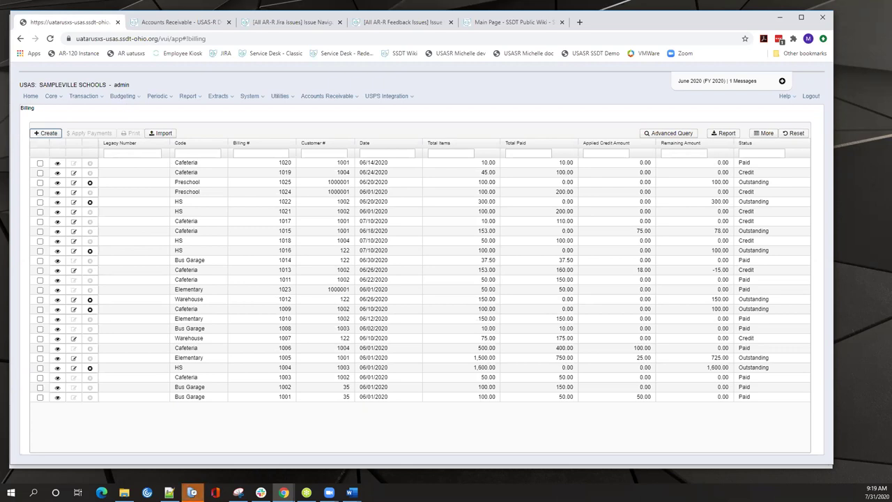
{"action": "left_click", "coordinate": [177, 23]}
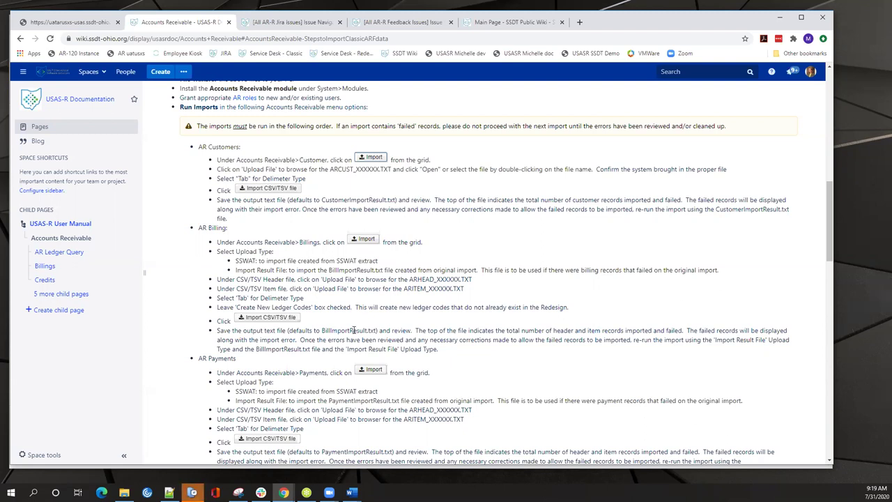
{"action": "scroll", "coordinate": [353, 330], "scroll_direction": "down", "scroll_amount": 1}
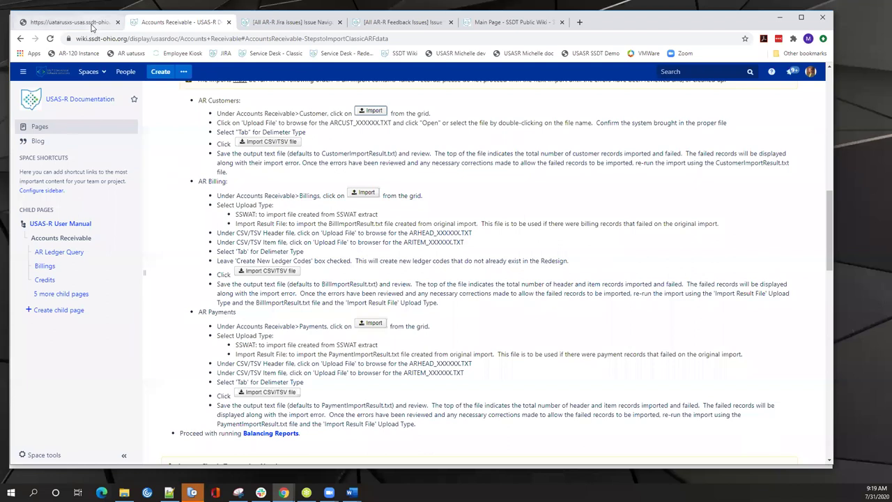
- Reopen the billing import form in USAS, view the options for the Import Result File upload type, and close the form
{"action": "left_click", "coordinate": [120, 25]}
{"action": "left_click", "coordinate": [161, 133]}
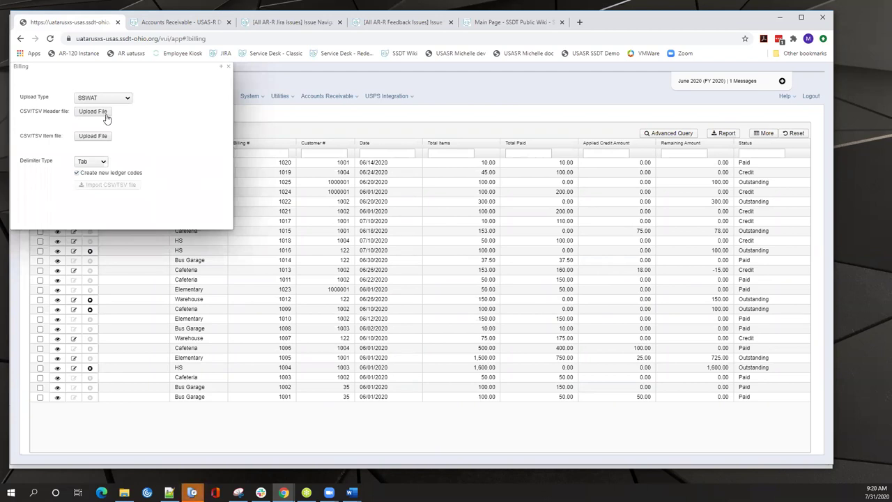
{"action": "left_click", "coordinate": [128, 100]}
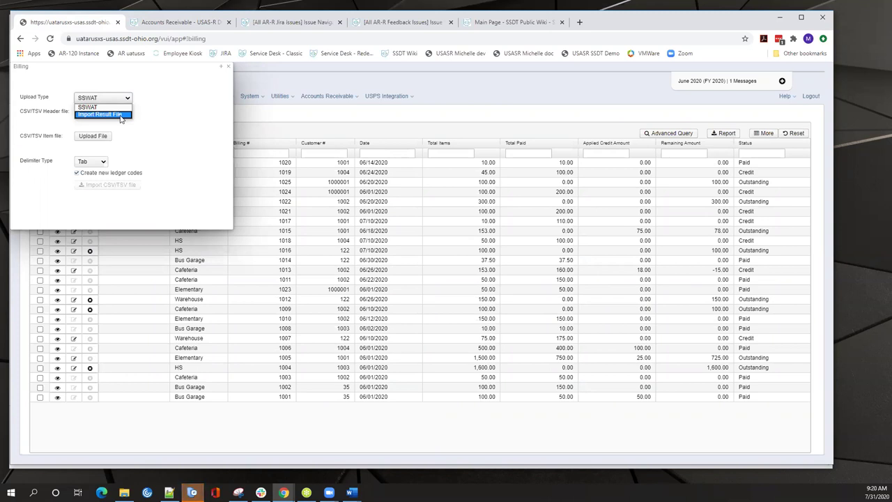
{"action": "left_click", "coordinate": [120, 116]}
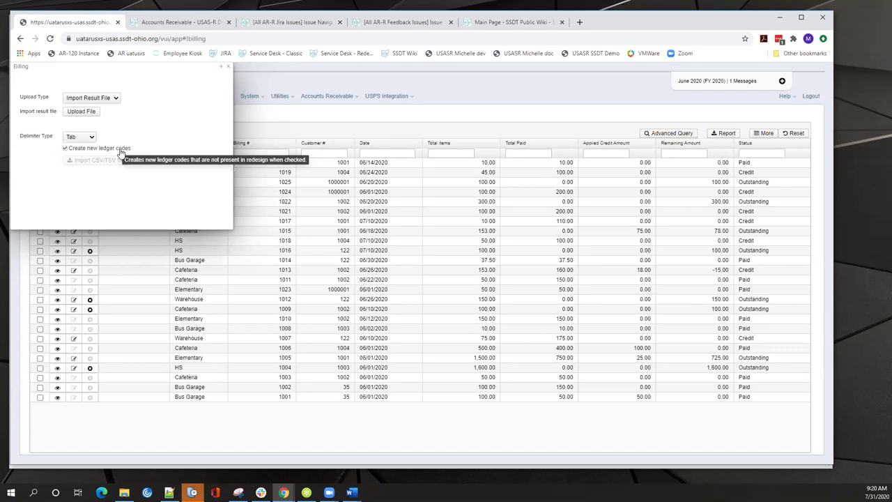
{"action": "left_click", "coordinate": [223, 67]}
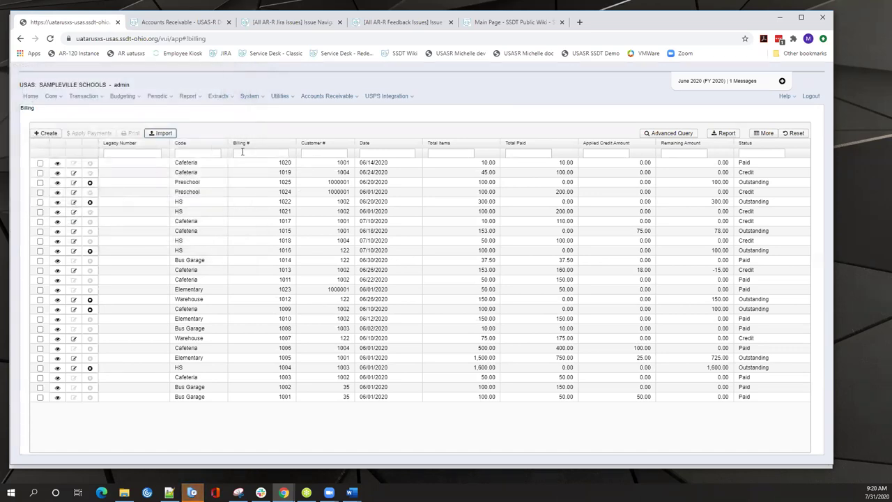
- Read the AR Payments import instructions on the wiki page and open the Accounts Receivable payments grid in USAS
{"action": "left_click", "coordinate": [171, 23]}
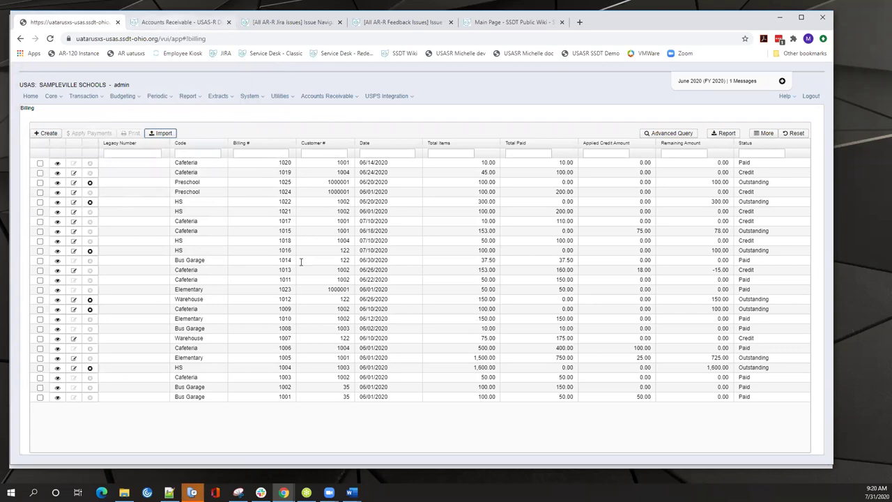
{"action": "scroll", "coordinate": [288, 283], "scroll_direction": "down", "scroll_amount": 1}
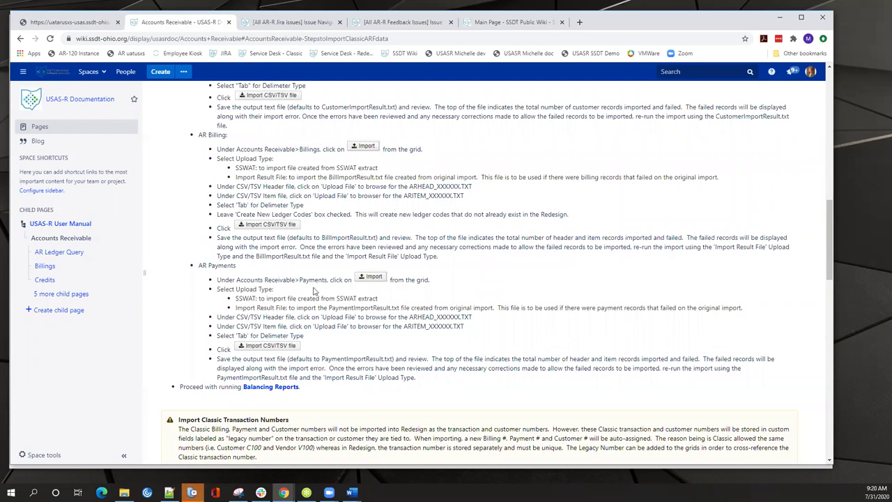
{"action": "left_click", "coordinate": [79, 22]}
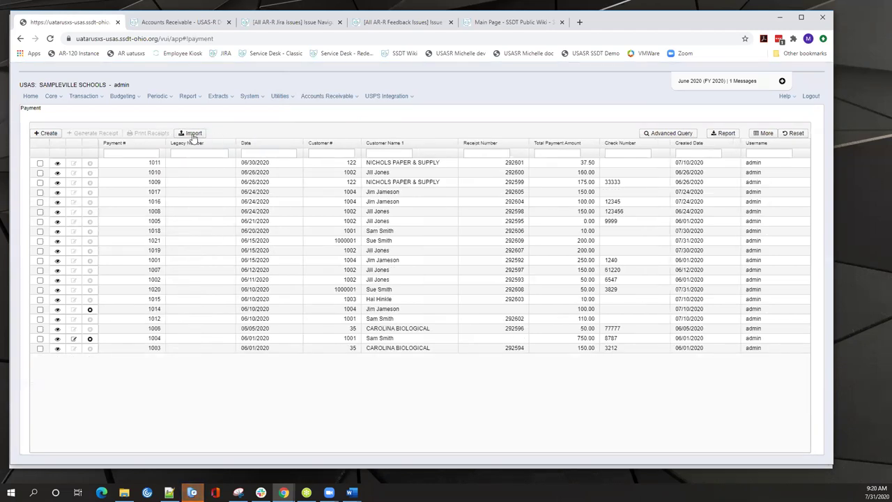
- Open the payment import form, view the options for the Import Result File upload type, and close the form
{"action": "left_click", "coordinate": [194, 134]}
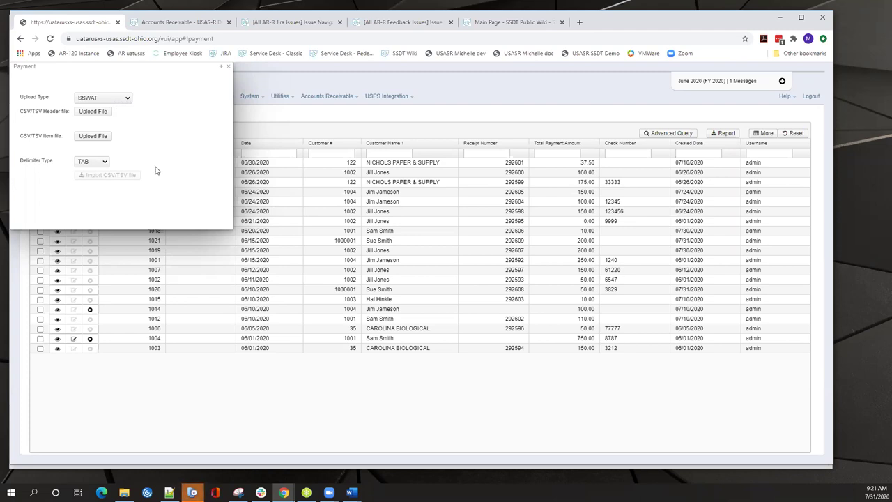
{"action": "left_click", "coordinate": [127, 99]}
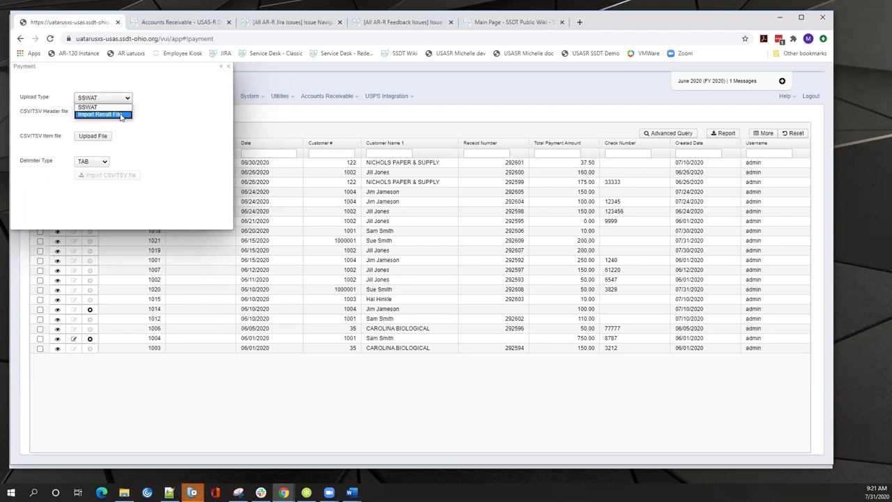
{"action": "left_click", "coordinate": [120, 115]}
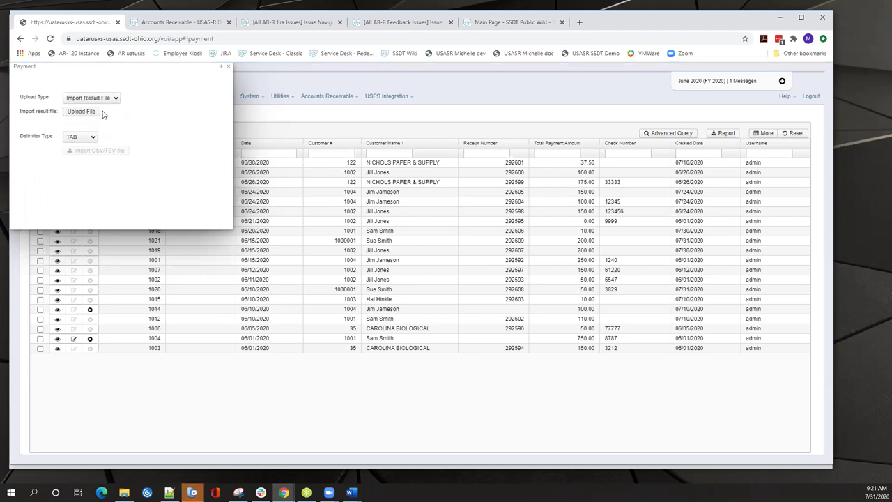
{"action": "left_click", "coordinate": [229, 68]}
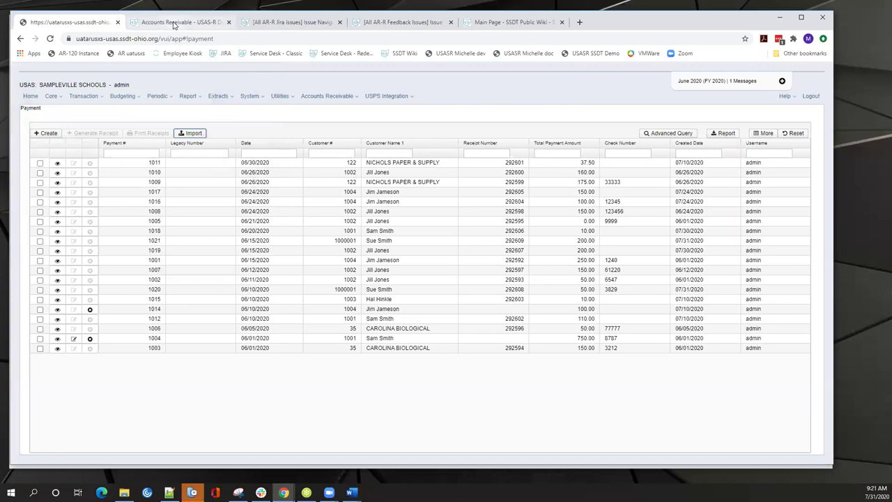
- Review the wiki's notes on Classic transaction numbers, item descriptions and import errors, ending at the Balancing Reports link
{"action": "left_click", "coordinate": [173, 25]}
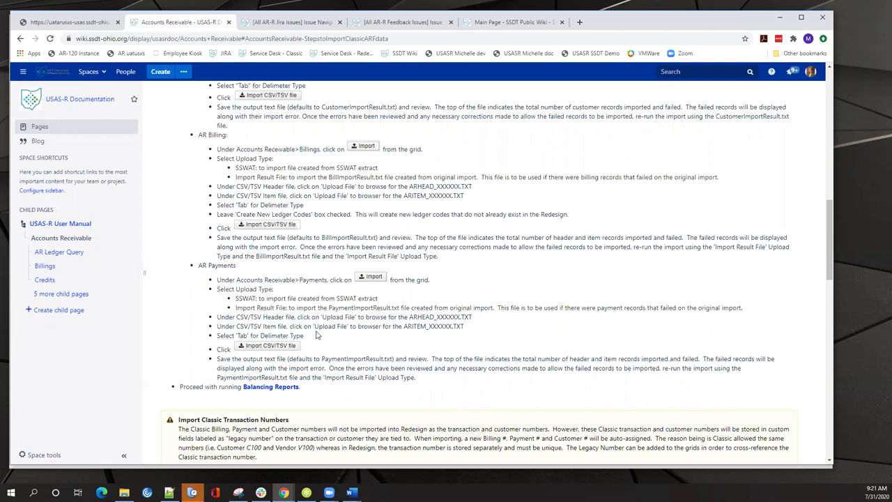
{"action": "scroll", "coordinate": [317, 335], "scroll_direction": "down", "scroll_amount": 4}
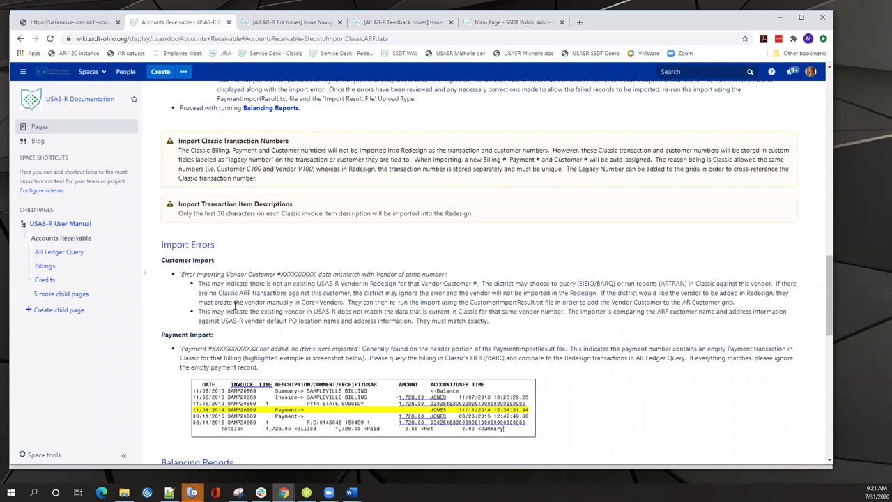
{"action": "scroll", "coordinate": [235, 304], "scroll_direction": "down", "scroll_amount": 1}
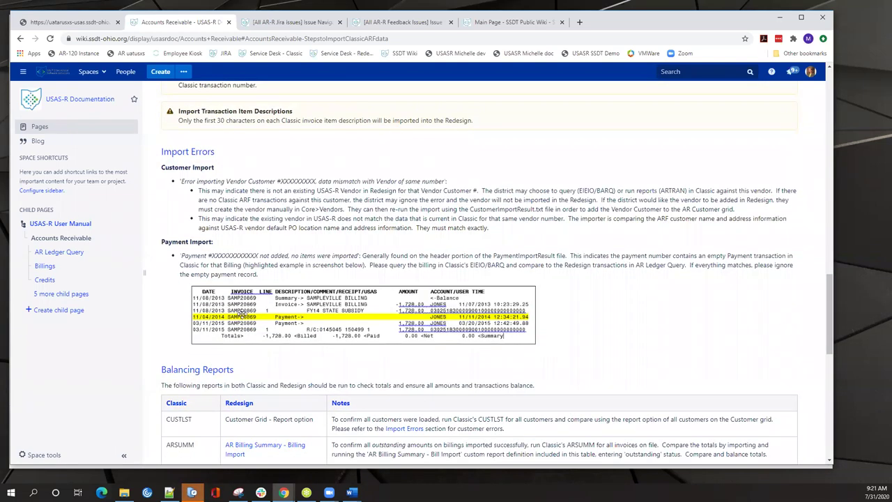
{"action": "scroll", "coordinate": [243, 315], "scroll_direction": "up", "scroll_amount": 2}
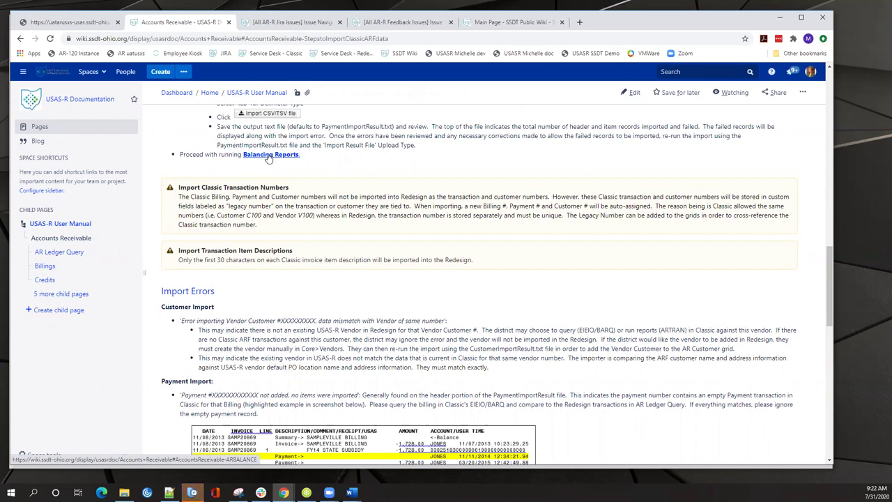
- Examine the wiki's Balancing Reports table comparing Classic and Redesign reports, and return to the Import Errors section above it
{"action": "scroll", "coordinate": [269, 160], "scroll_direction": "down", "scroll_amount": 5}
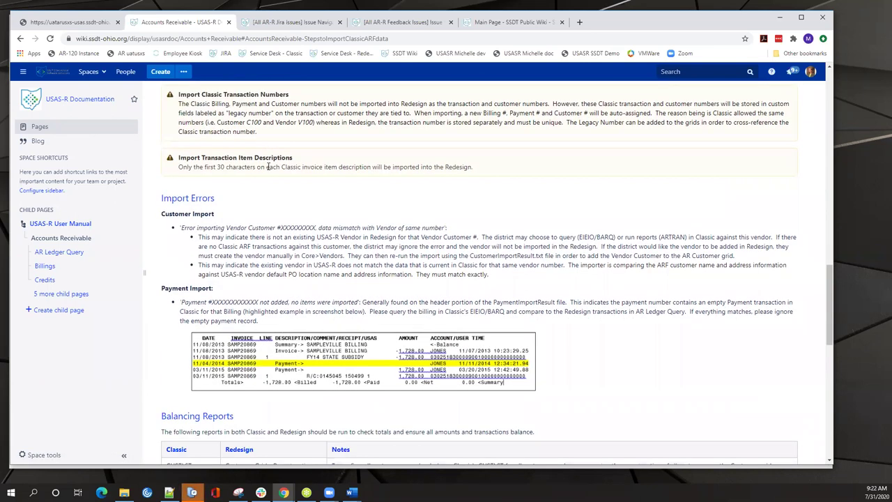
{"action": "scroll", "coordinate": [269, 164], "scroll_direction": "down", "scroll_amount": 5}
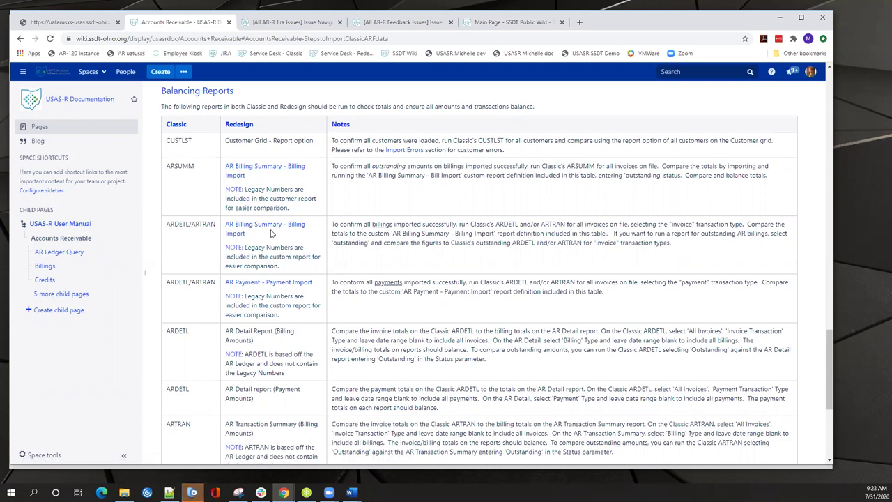
{"action": "scroll", "coordinate": [271, 233], "scroll_direction": "down", "scroll_amount": 1}
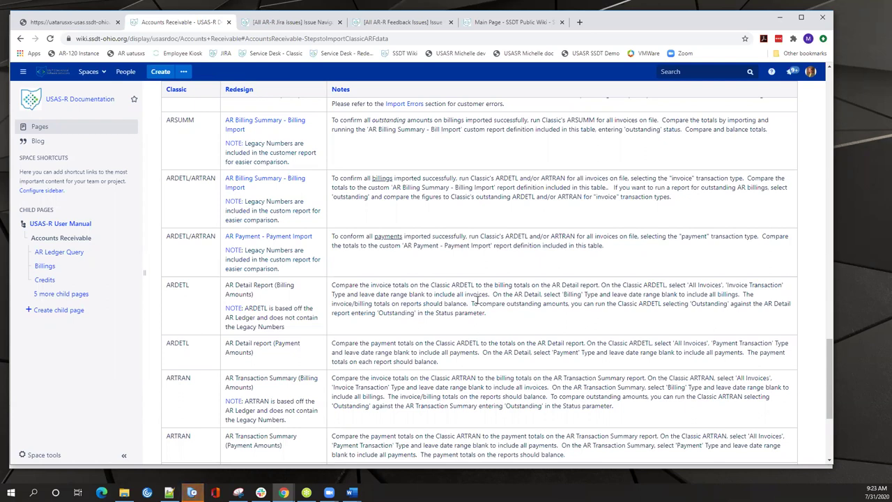
{"action": "scroll", "coordinate": [481, 303], "scroll_direction": "down", "scroll_amount": 5}
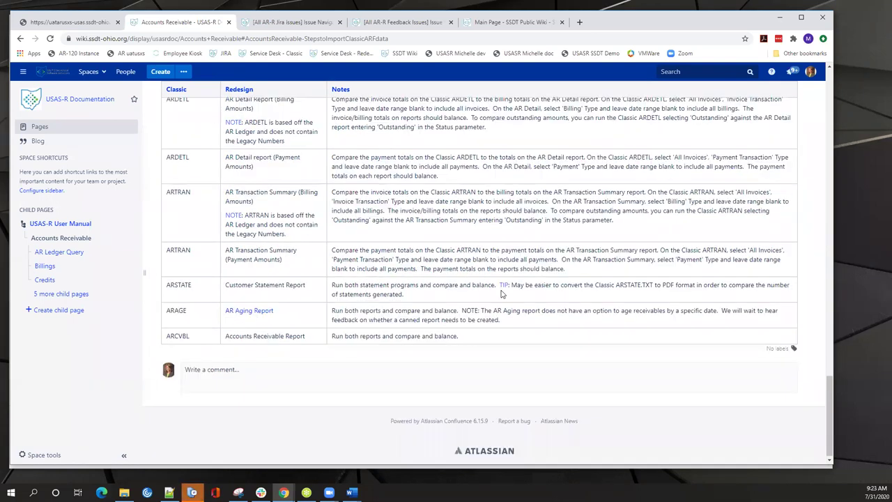
{"action": "scroll", "coordinate": [502, 294], "scroll_direction": "up", "scroll_amount": 2}
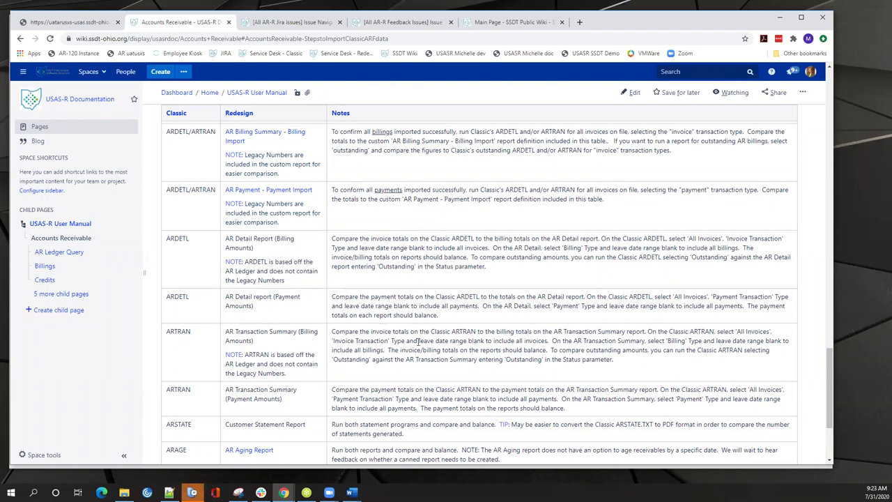
{"action": "scroll", "coordinate": [418, 341], "scroll_direction": "down", "scroll_amount": 3}
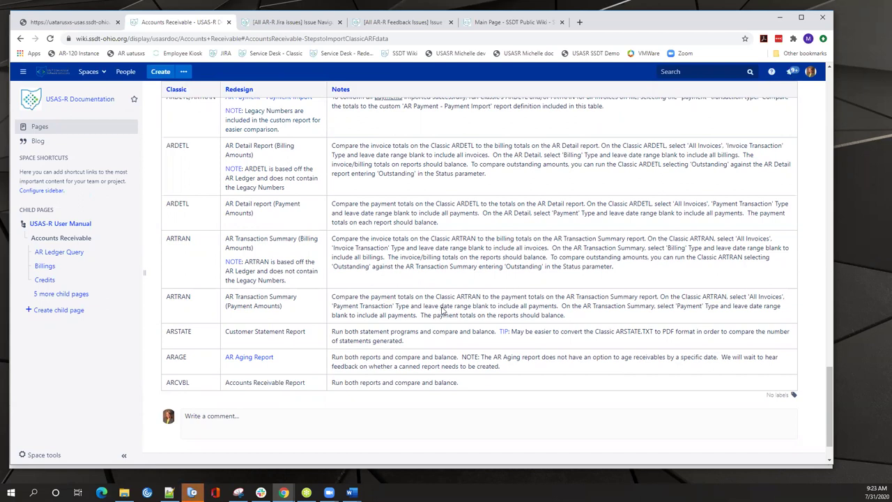
{"action": "scroll", "coordinate": [441, 312], "scroll_direction": "up", "scroll_amount": 5}
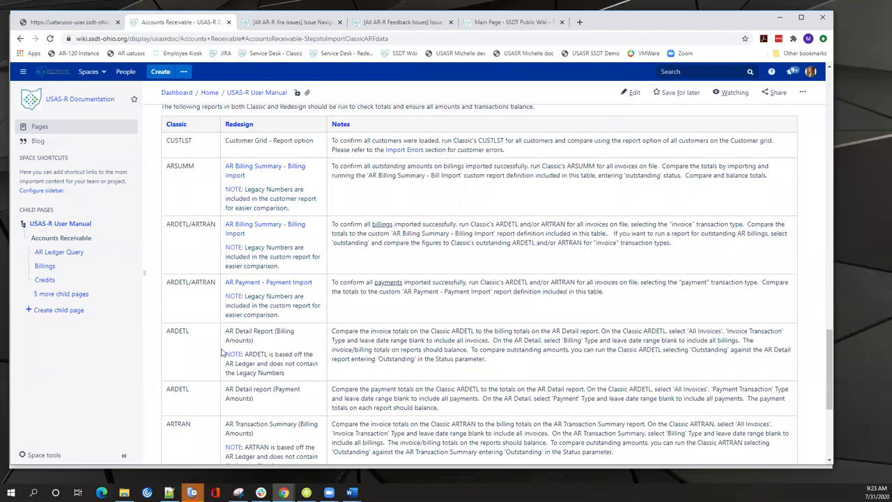
{"action": "scroll", "coordinate": [189, 390], "scroll_direction": "down", "scroll_amount": 2}
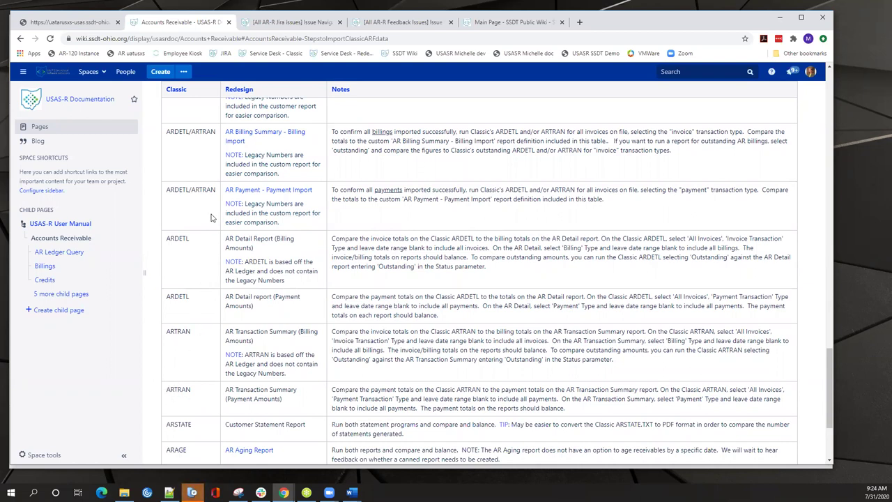
{"action": "scroll", "coordinate": [188, 279], "scroll_direction": "down", "scroll_amount": 3}
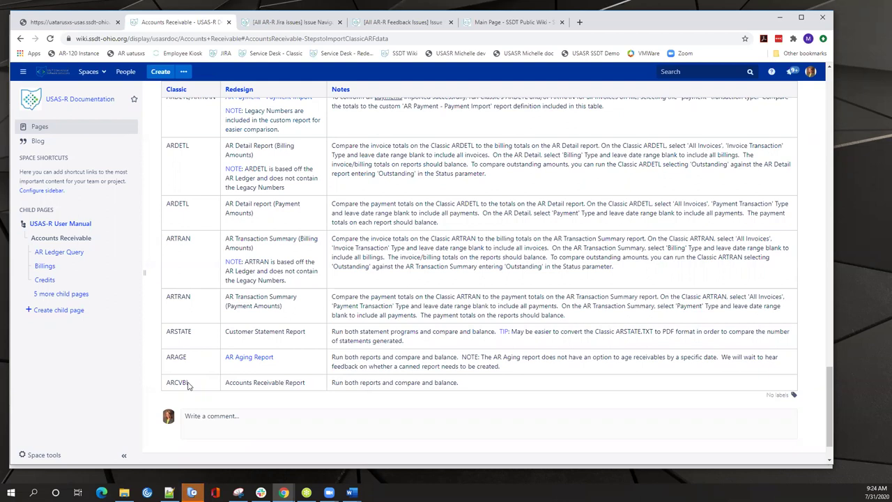
{"action": "scroll", "coordinate": [383, 366], "scroll_direction": "up", "scroll_amount": 1}
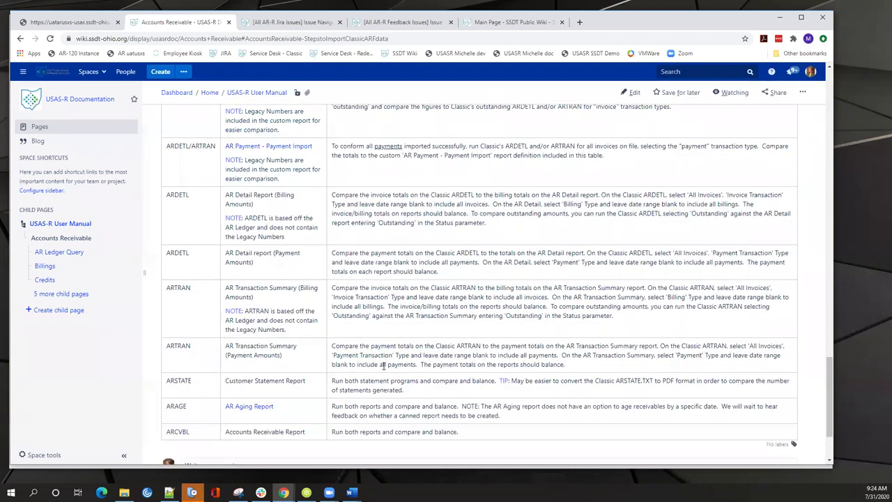
{"action": "scroll", "coordinate": [382, 366], "scroll_direction": "up", "scroll_amount": 8}
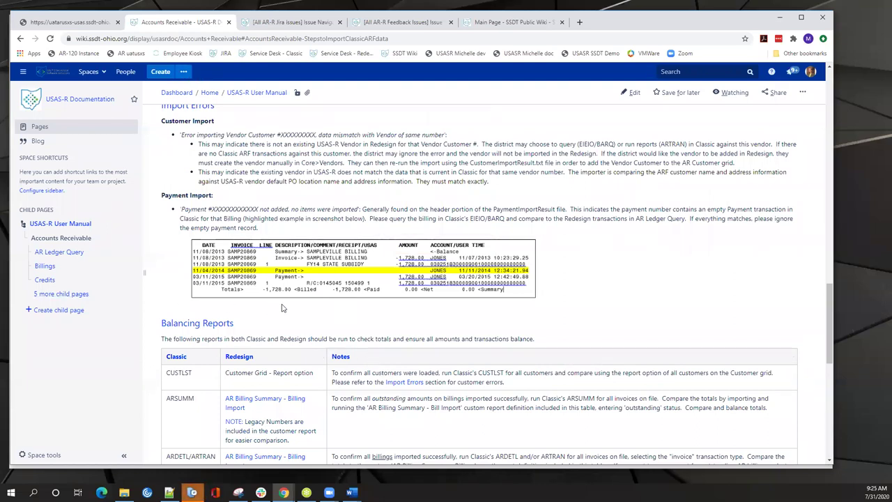
- Review the wiki's AR import instructions, Classic transaction number and item description notes, Import Errors section and Balancing Reports table
{"action": "scroll", "coordinate": [282, 307], "scroll_direction": "up", "scroll_amount": 3}
{"action": "scroll", "coordinate": [282, 307], "scroll_direction": "up", "scroll_amount": 5}
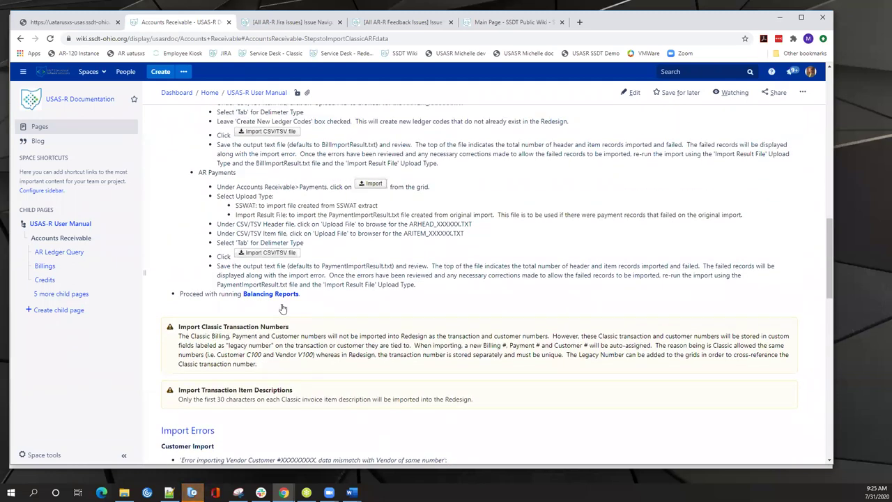
{"action": "scroll", "coordinate": [213, 332], "scroll_direction": "down", "scroll_amount": 1}
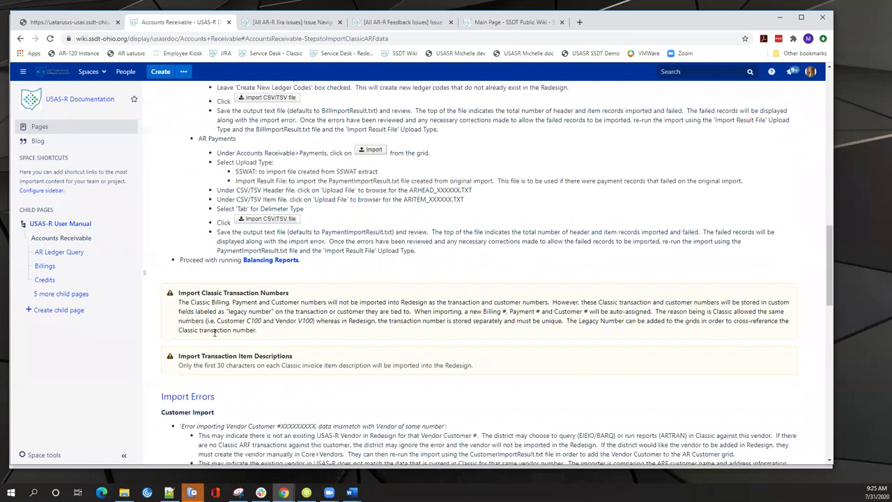
{"action": "scroll", "coordinate": [214, 331], "scroll_direction": "down", "scroll_amount": 2}
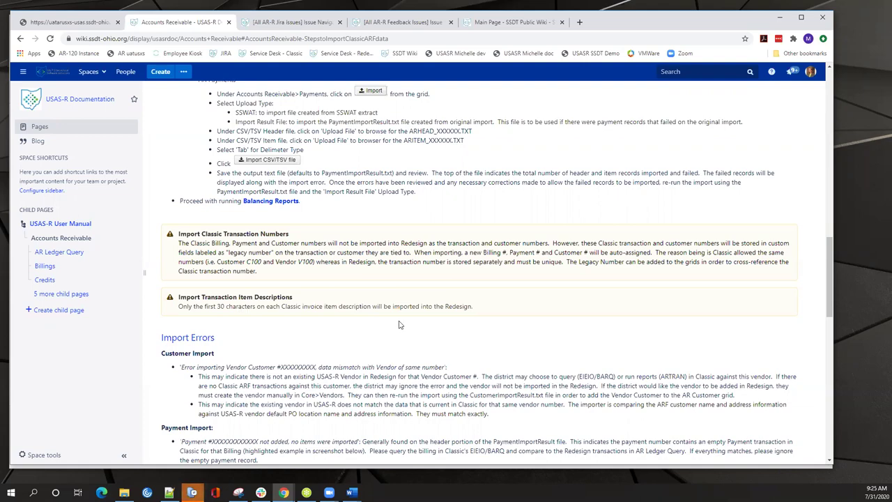
{"action": "scroll", "coordinate": [399, 324], "scroll_direction": "down", "scroll_amount": 10}
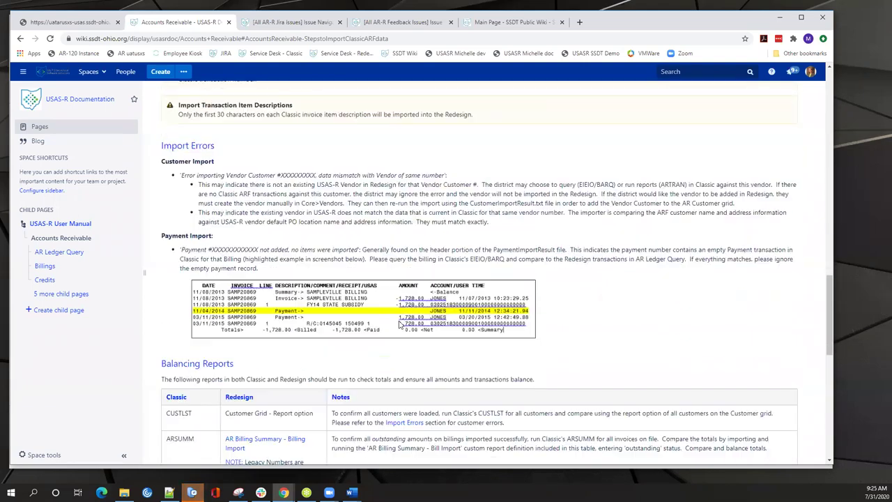
{"action": "scroll", "coordinate": [399, 324], "scroll_direction": "down", "scroll_amount": 2}
{"action": "scroll", "coordinate": [399, 324], "scroll_direction": "up", "scroll_amount": 6}
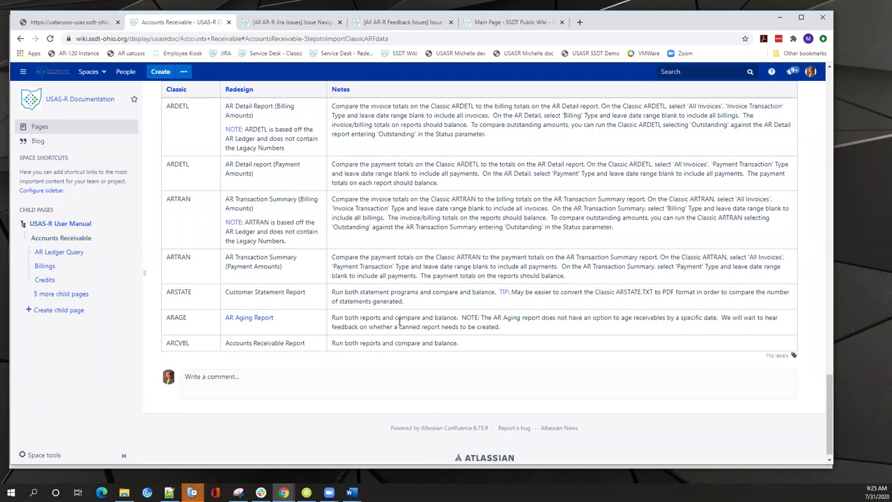
{"action": "scroll", "coordinate": [399, 324], "scroll_direction": "up", "scroll_amount": 10}
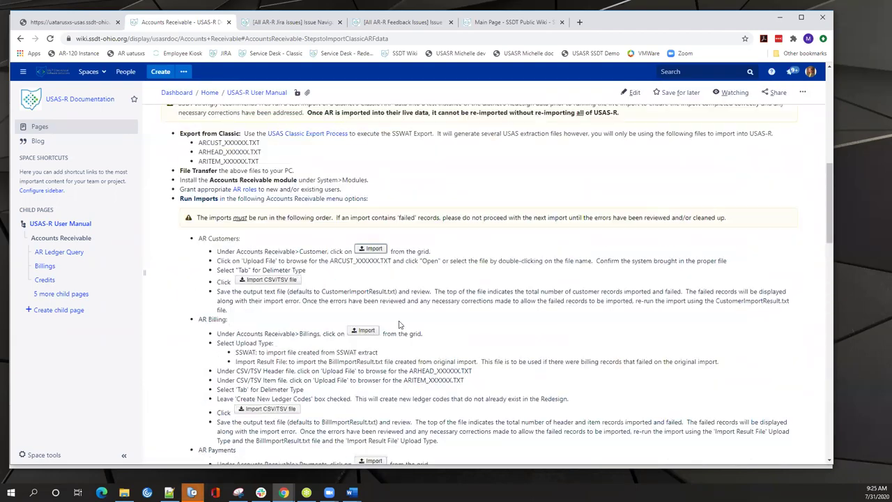
- Read the wiki's Accounts Receivable introduction and the AR Menu Options table matching Redesign options to USAS Classic programs
{"action": "scroll", "coordinate": [399, 324], "scroll_direction": "up", "scroll_amount": 3}
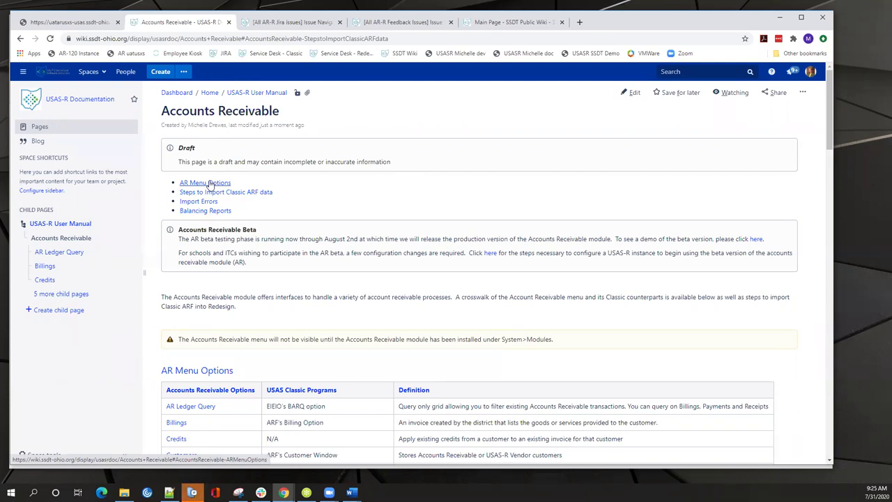
{"action": "scroll", "coordinate": [209, 183], "scroll_direction": "down", "scroll_amount": 3}
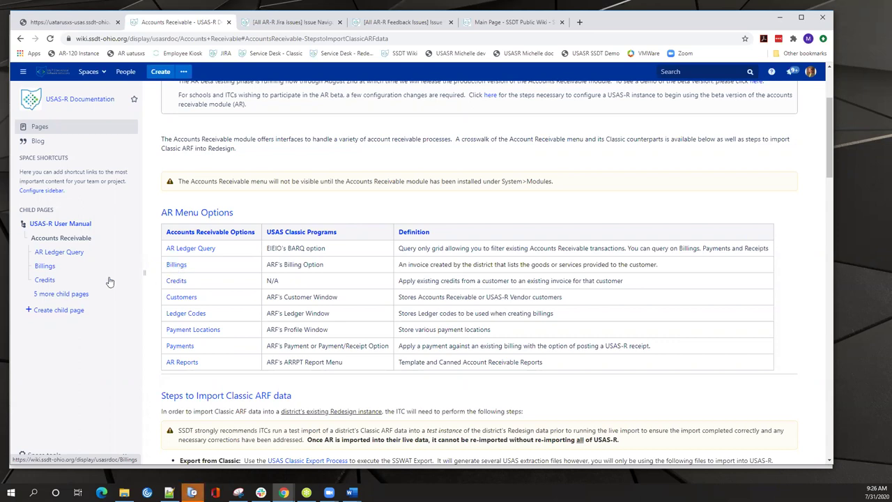
{"action": "scroll", "coordinate": [299, 183], "scroll_direction": "down", "scroll_amount": 1}
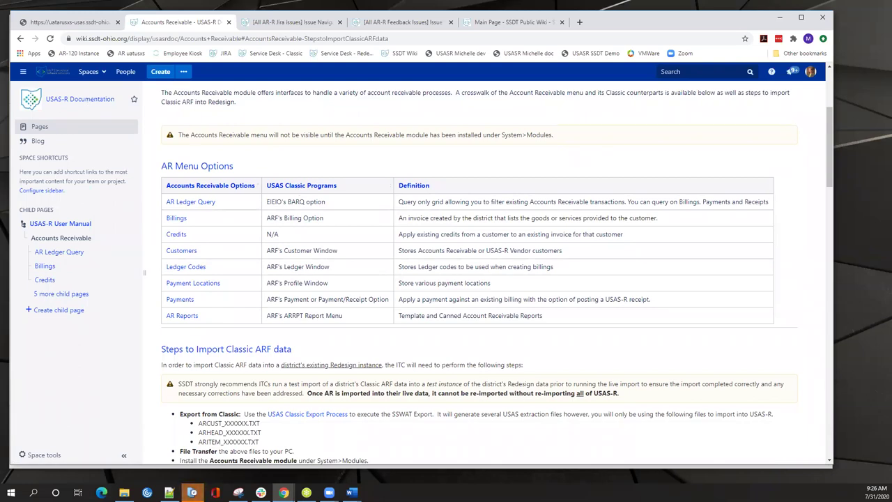
- Switch to USAS, look over the Transaction and Accounts Receivable options, and open the Ledger Codes grid
{"action": "left_click", "coordinate": [69, 23]}
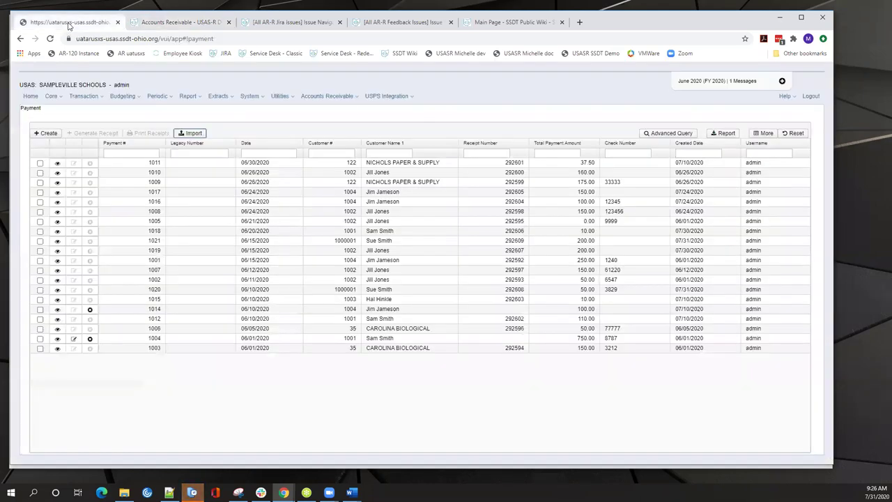
{"action": "left_click", "coordinate": [329, 97]}
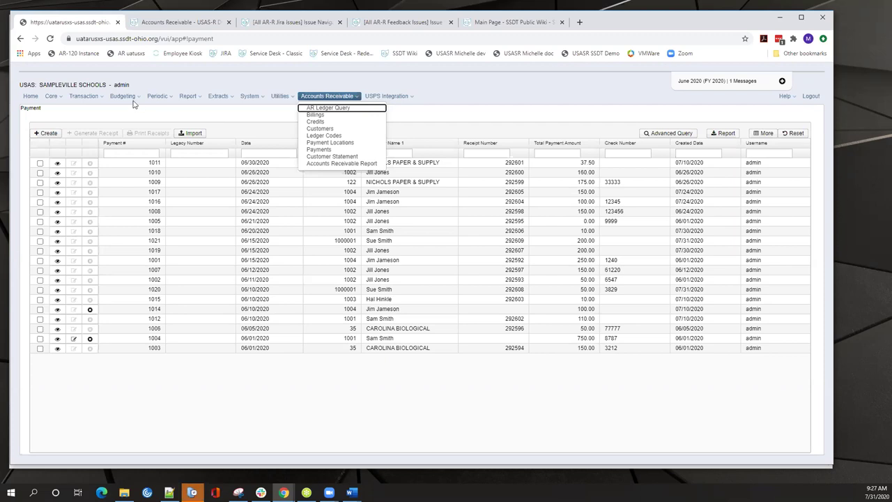
{"action": "left_click", "coordinate": [84, 96]}
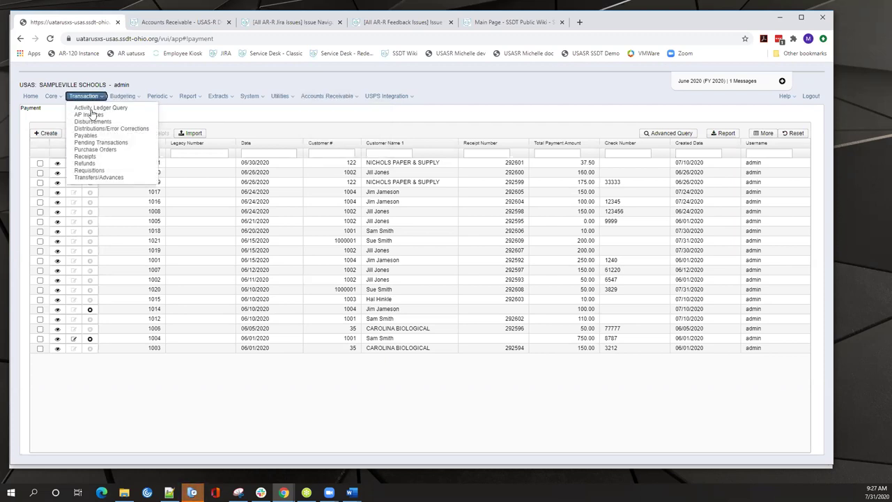
{"action": "left_click", "coordinate": [328, 97]}
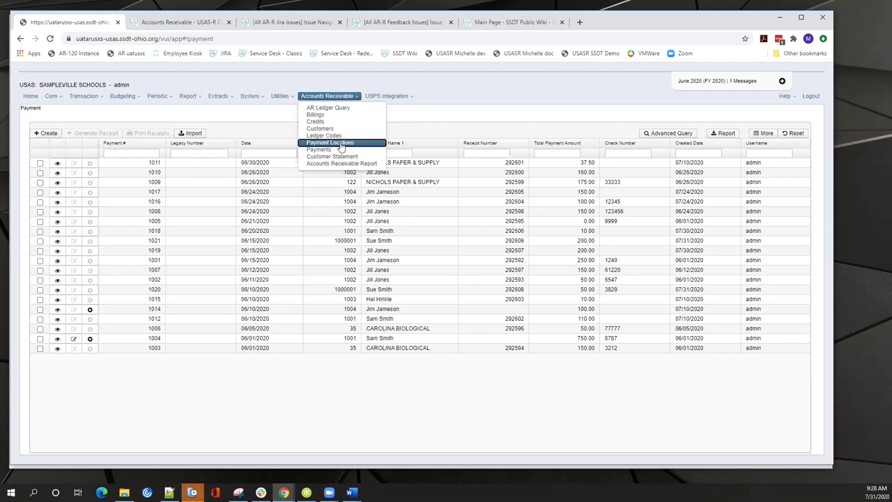
{"action": "left_click", "coordinate": [341, 144]}
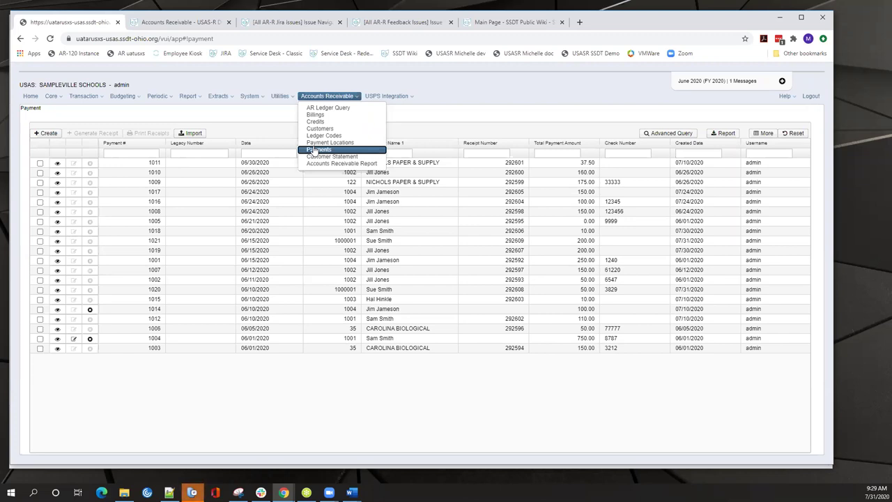
{"action": "left_click", "coordinate": [331, 159]}
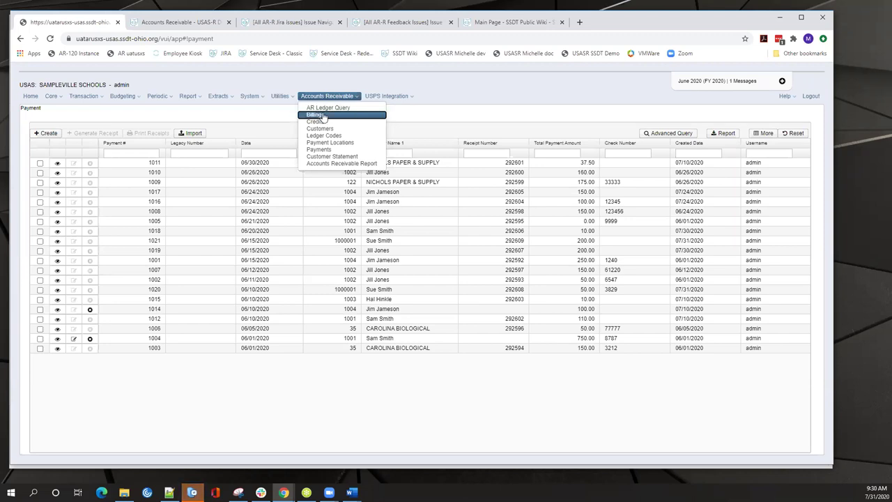
{"action": "left_click", "coordinate": [329, 136]}
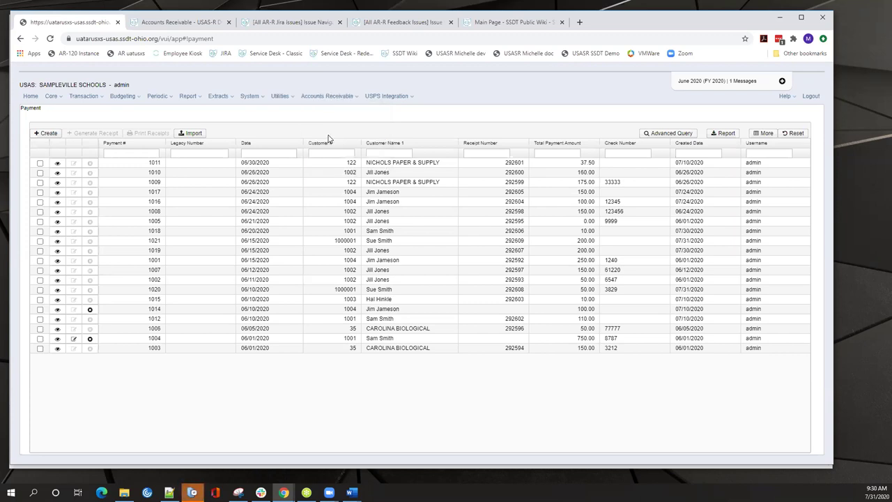
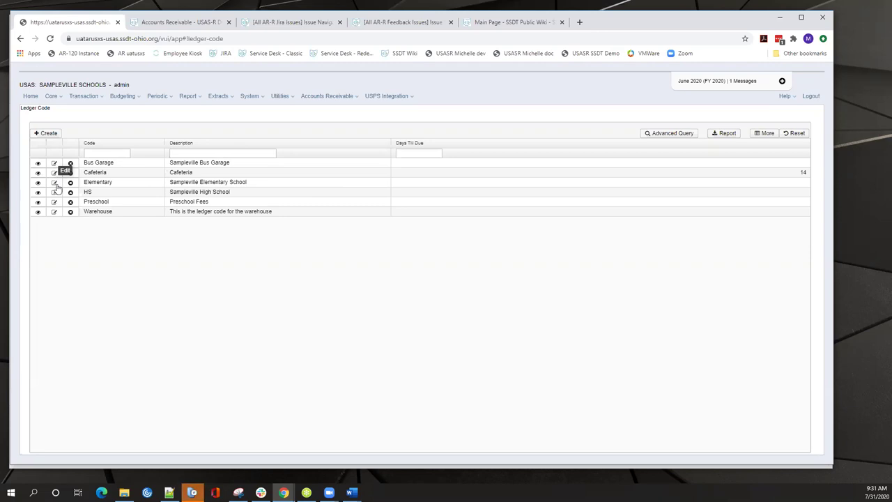
- Open the Elementary ledger code for editing, view its Days Till Due field, and close the form unchanged
{"action": "left_click", "coordinate": [54, 183]}
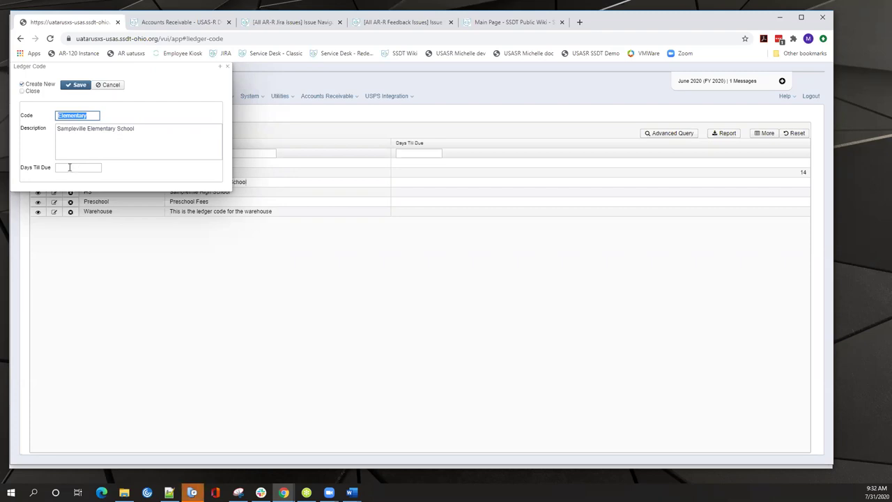
{"action": "mouse_move", "coordinate": [69, 167]}
{"action": "left_click", "coordinate": [228, 66]}
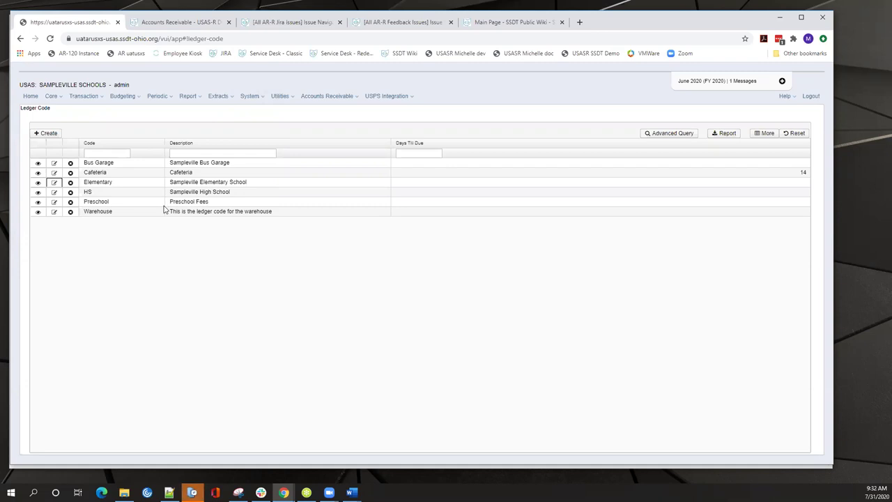
- Open the Accounts Receivable customers grid, view the customer type options in a new AR customer form, and close it without saving
{"action": "left_click", "coordinate": [342, 98]}
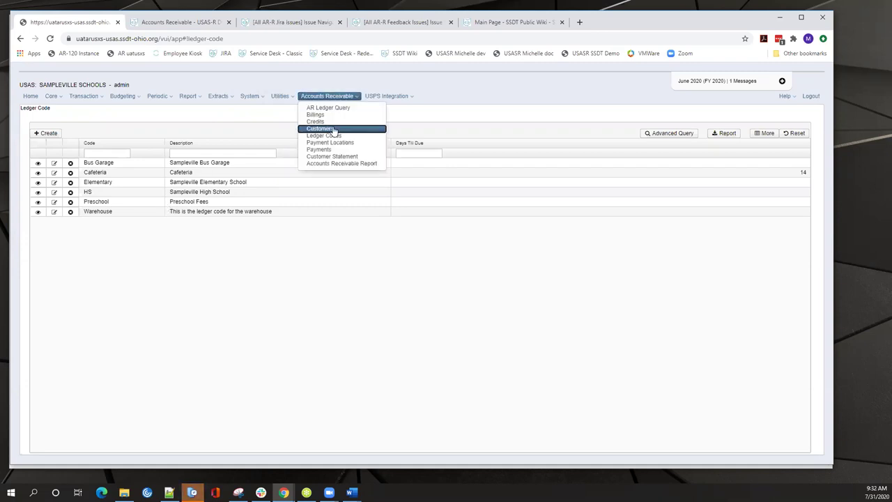
{"action": "left_click", "coordinate": [334, 130]}
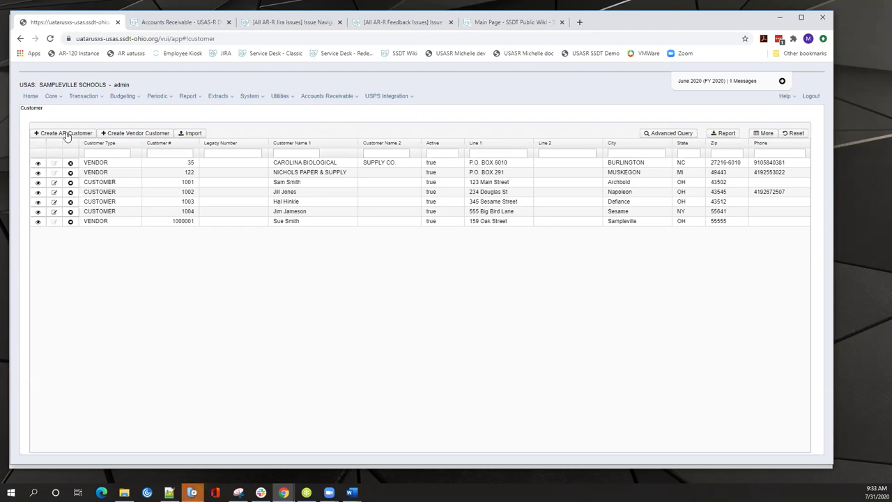
{"action": "left_click", "coordinate": [66, 135]}
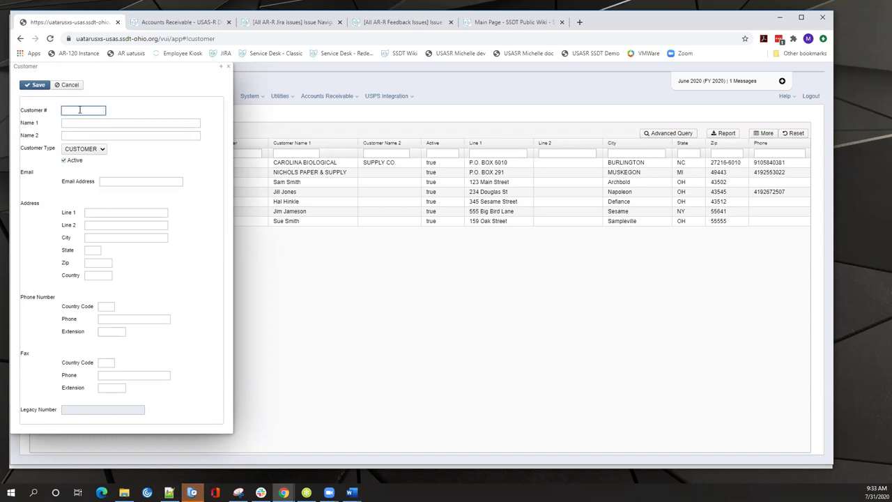
{"action": "left_click", "coordinate": [103, 151]}
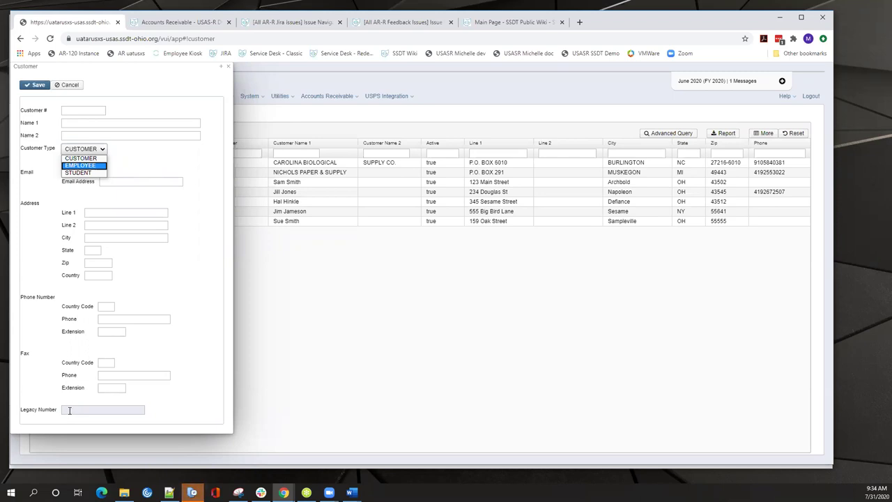
{"action": "left_click", "coordinate": [228, 67]}
{"action": "left_click", "coordinate": [228, 67]}
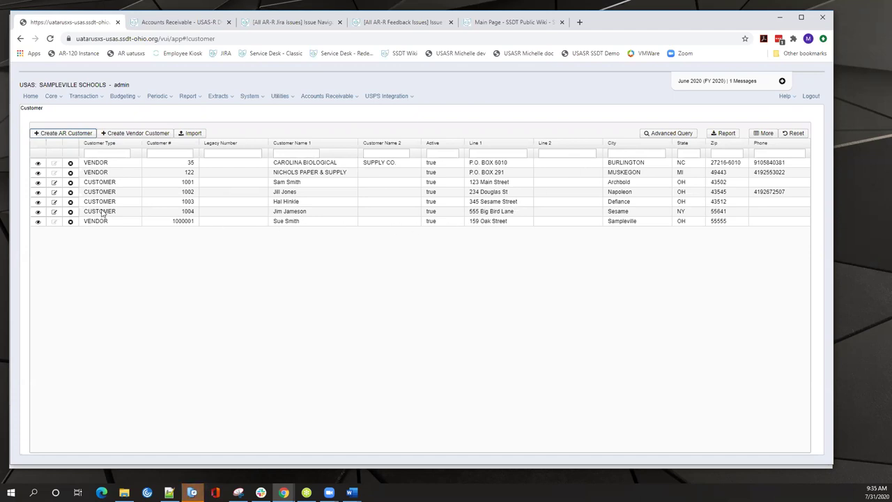
- Start a vendor customer record, select ABC Warehouse as the vendor, and close the form without saving
{"action": "left_click", "coordinate": [140, 133]}
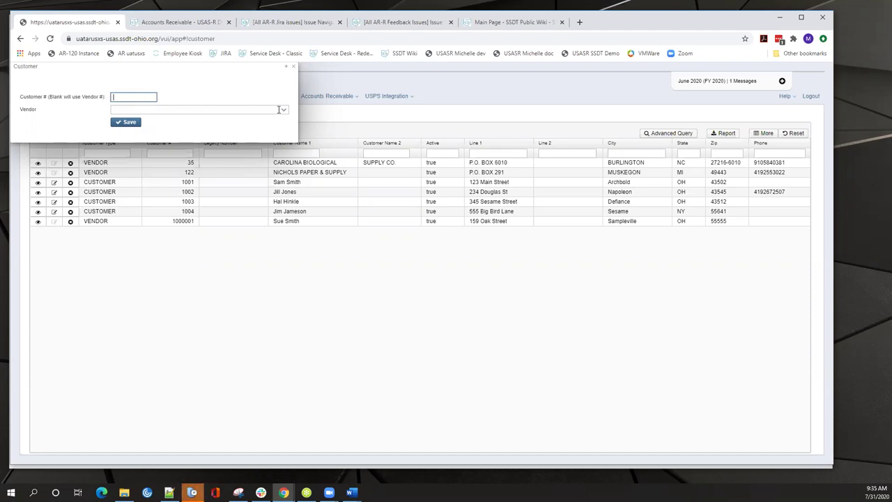
{"action": "left_click", "coordinate": [188, 109]}
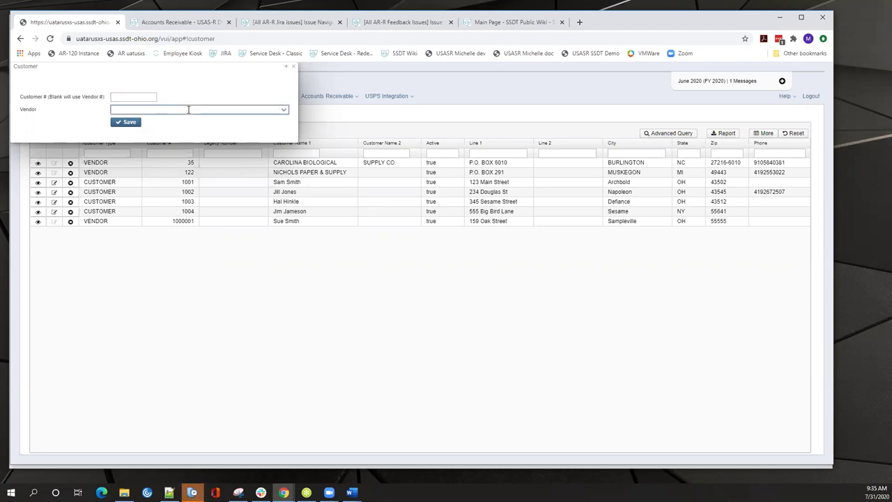
{"action": "type", "text": "a"}
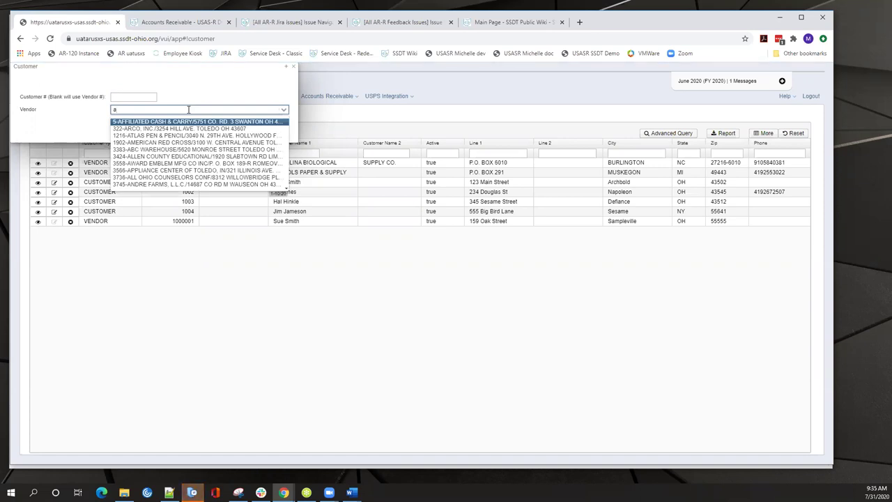
{"action": "left_click", "coordinate": [196, 150]}
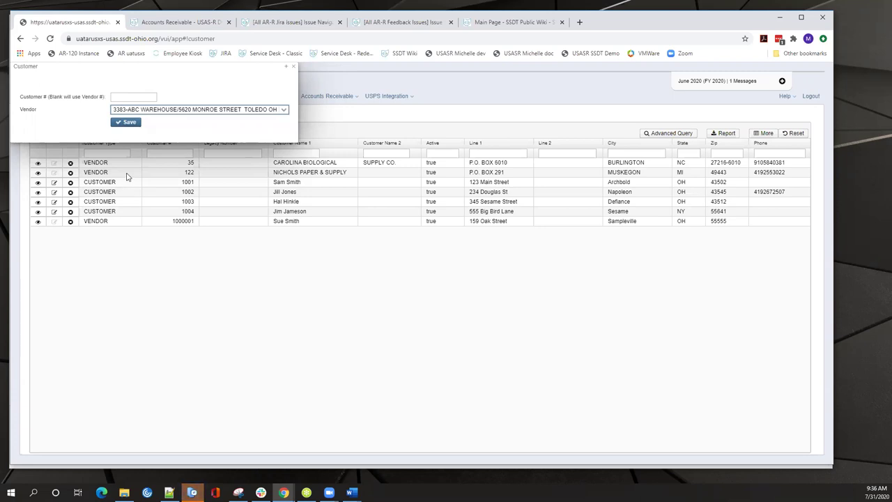
{"action": "left_click", "coordinate": [293, 66]}
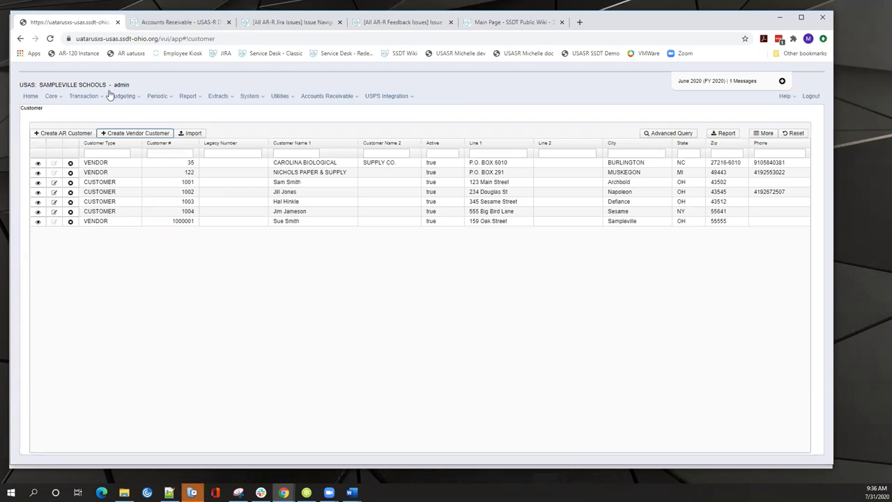
- Open the Payment Locations grid, view the fields of a new payment location form, and close it without saving
{"action": "left_click", "coordinate": [342, 97]}
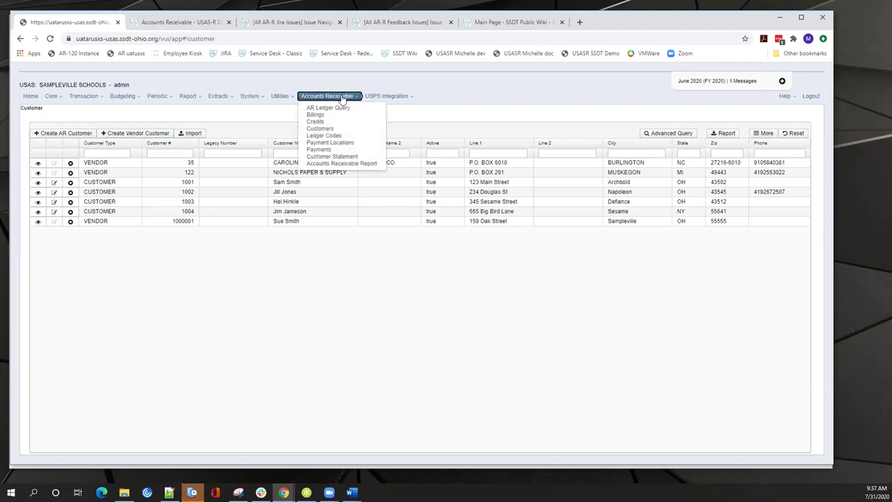
{"action": "left_click", "coordinate": [344, 145]}
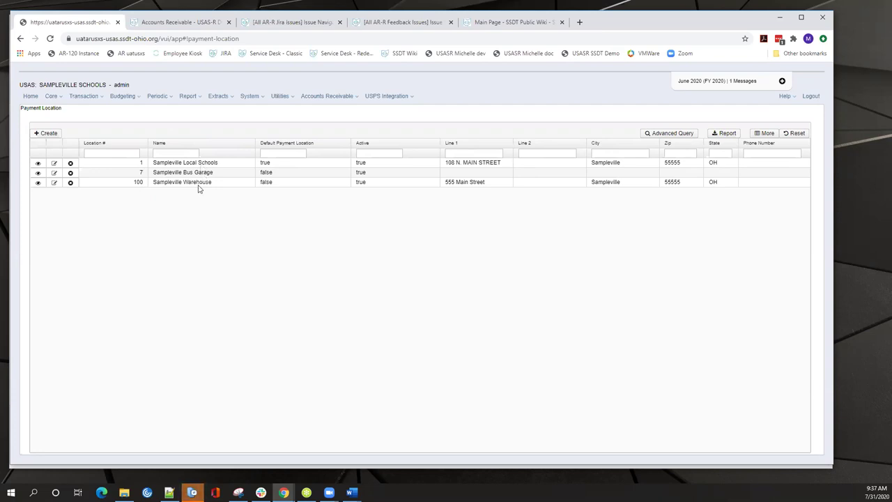
{"action": "left_click", "coordinate": [47, 134]}
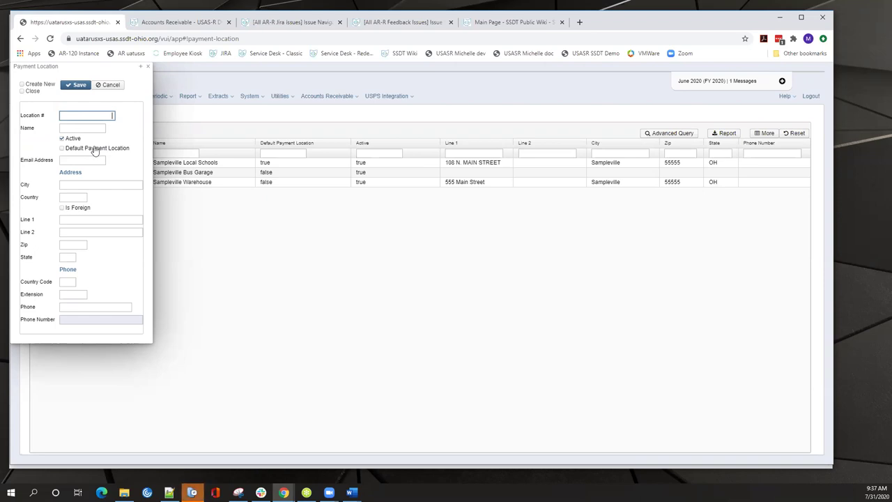
{"action": "left_click", "coordinate": [146, 66]}
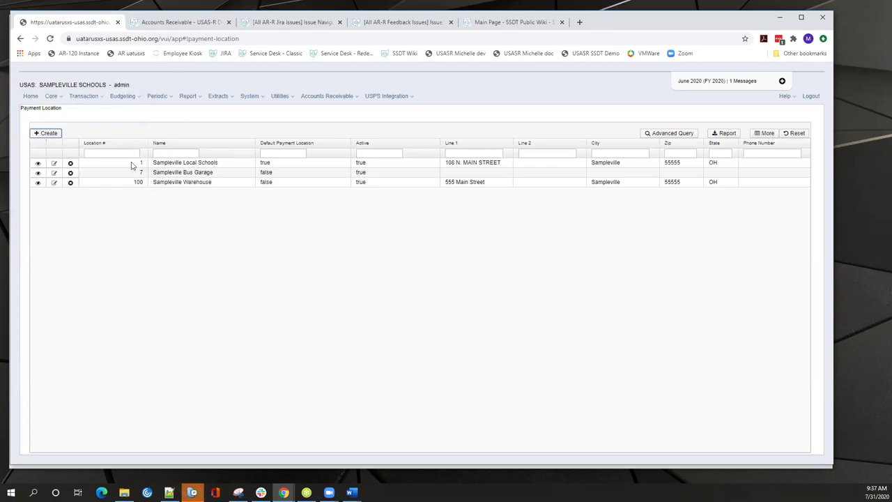
- Open the Sampleville Local Schools payment location for editing, view its Default Payment Location option, and close the form without saving
{"action": "left_click", "coordinate": [52, 164]}
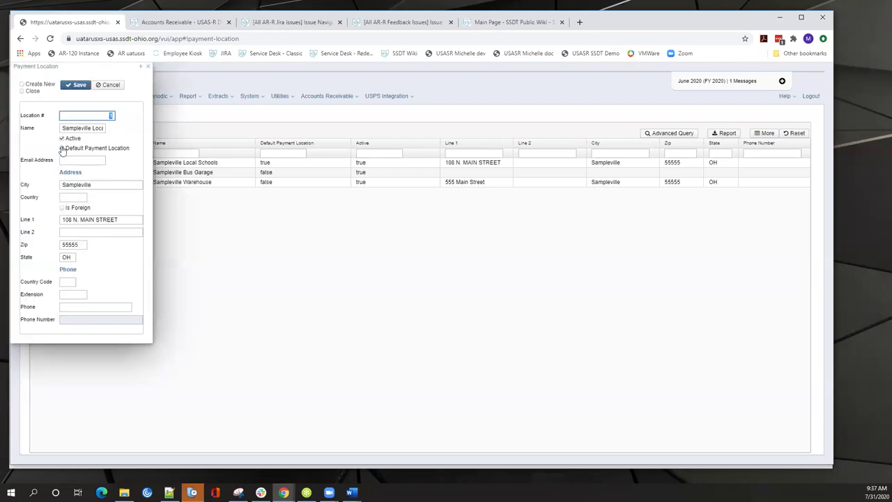
{"action": "left_click", "coordinate": [61, 149]}
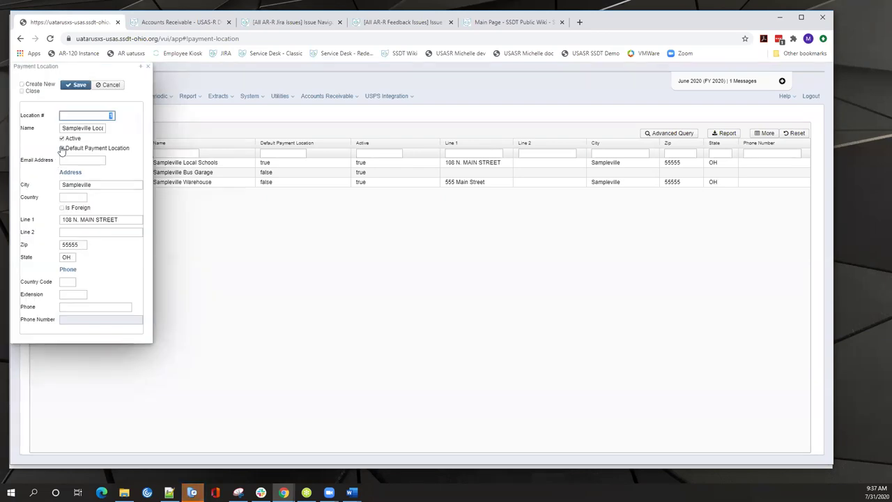
{"action": "left_click", "coordinate": [148, 66]}
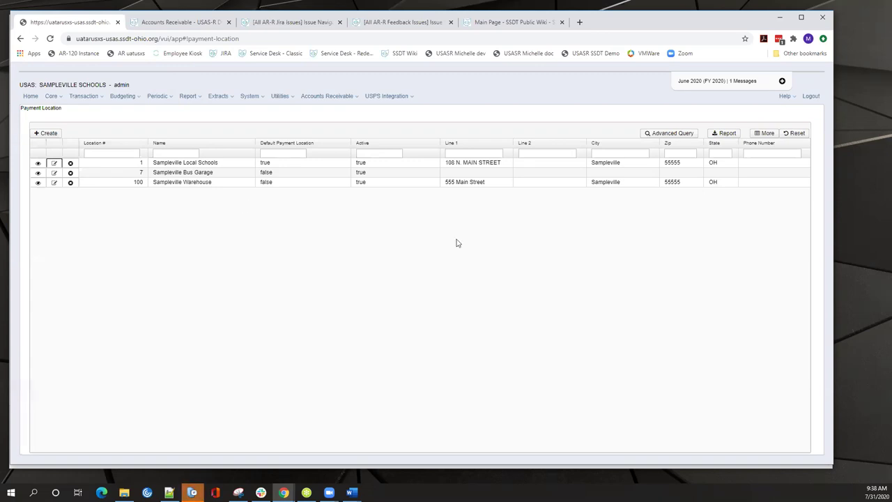
- Open the Accounts Receivable billings grid, view the additional columns available for it, and close the column selection
{"action": "left_click", "coordinate": [349, 97]}
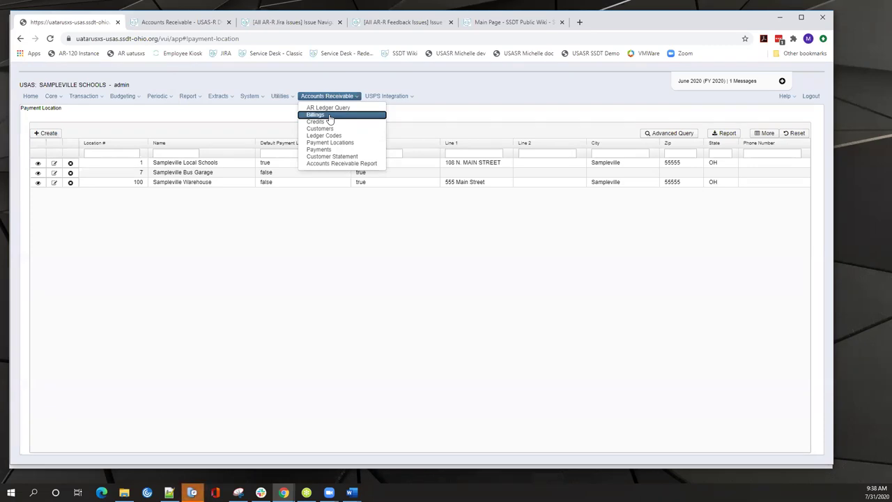
{"action": "left_click", "coordinate": [330, 116]}
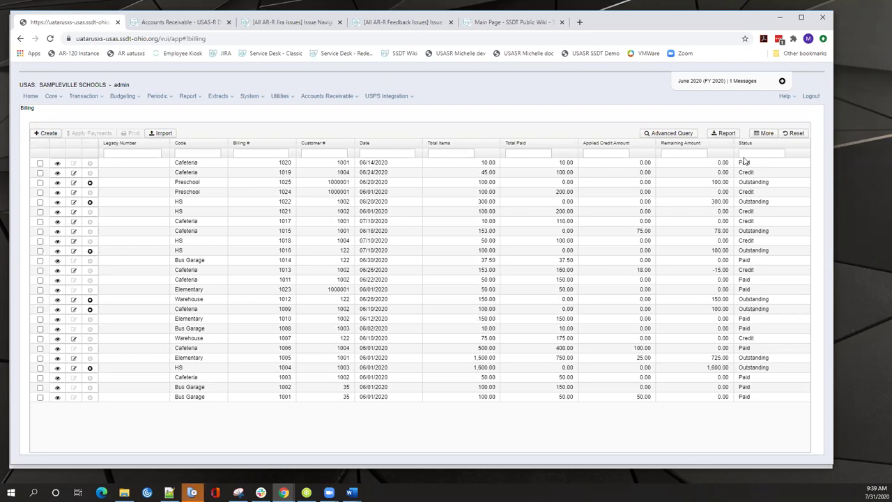
{"action": "left_click", "coordinate": [763, 132]}
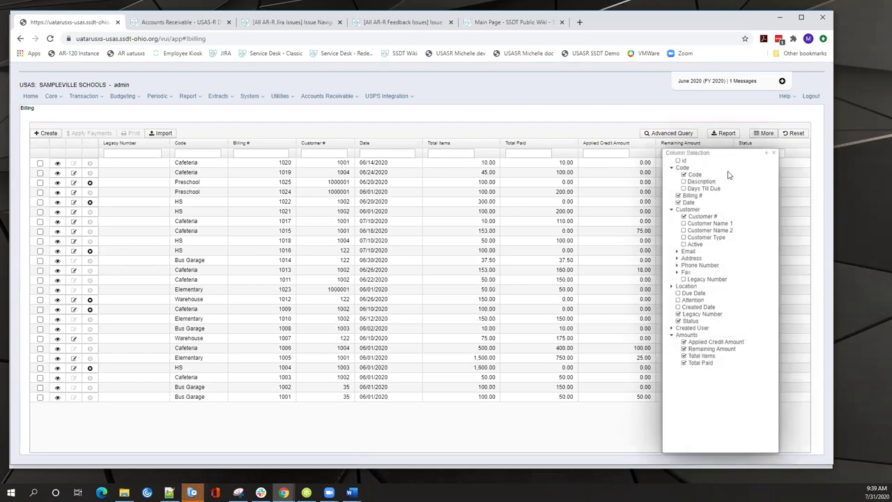
{"action": "left_click", "coordinate": [775, 154]}
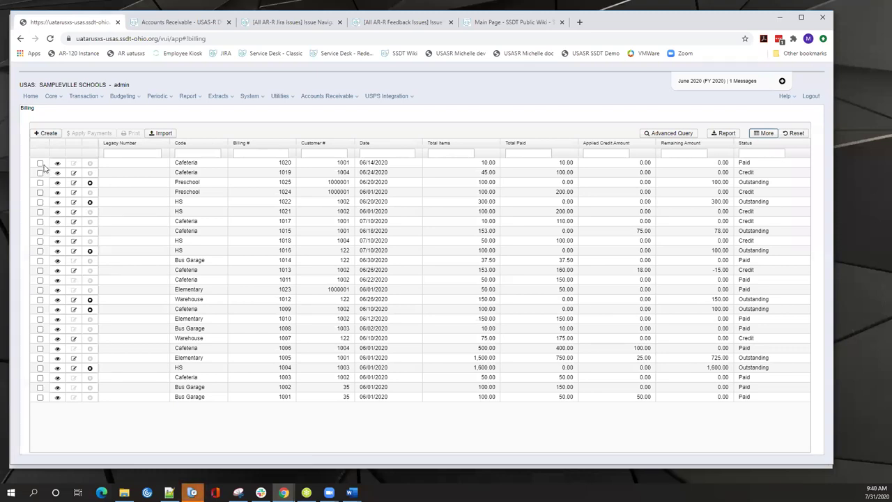
- Select the first two Cafeteria billings in the grid
{"action": "left_click", "coordinate": [39, 164]}
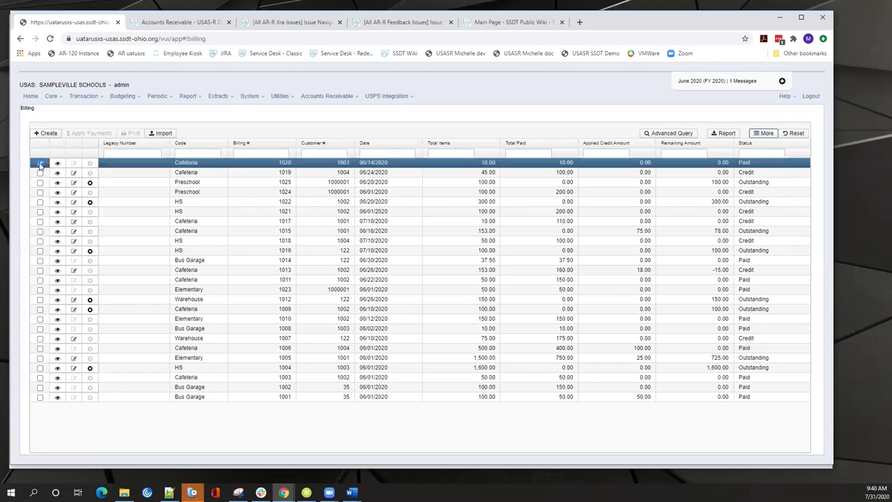
{"action": "left_click", "coordinate": [40, 173]}
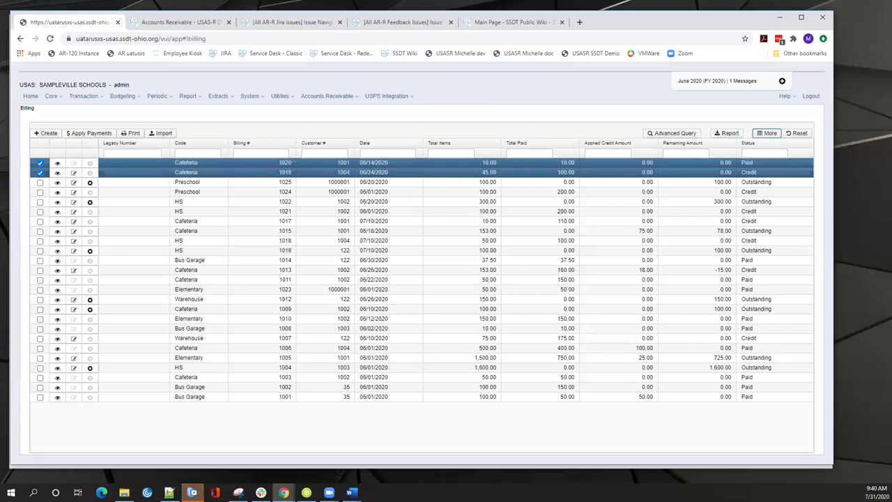
- Switch to the SSDT wiki and open the More Information on AR Billings section of the USAS-R Accounts Receivable Billings documentation
{"action": "left_click", "coordinate": [483, 28]}
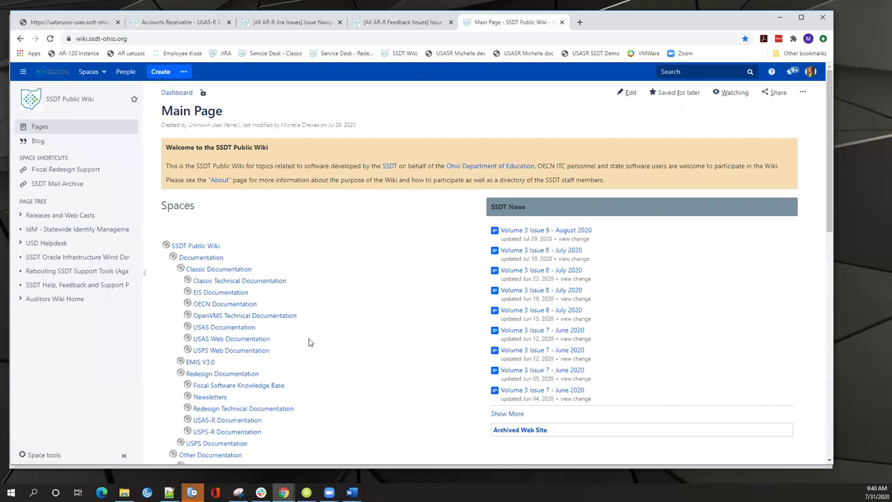
{"action": "left_click", "coordinate": [243, 422]}
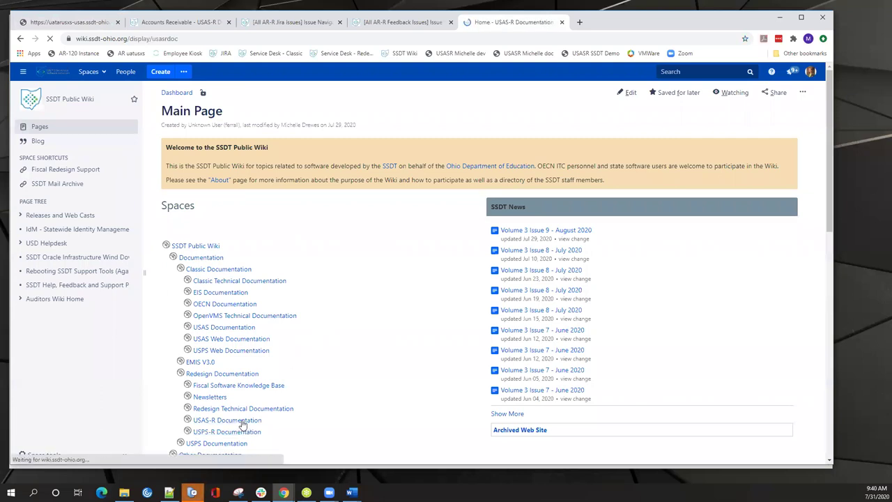
{"action": "scroll", "coordinate": [223, 402], "scroll_direction": "down", "scroll_amount": 3}
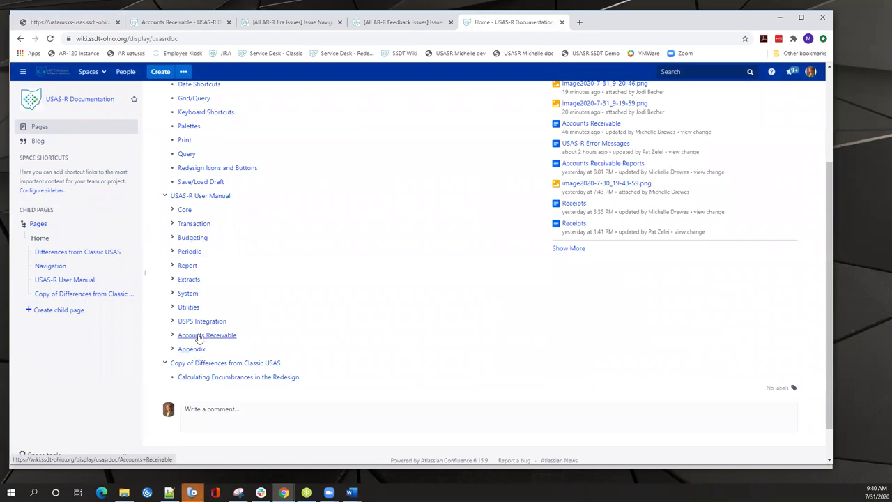
{"action": "left_click", "coordinate": [198, 337]}
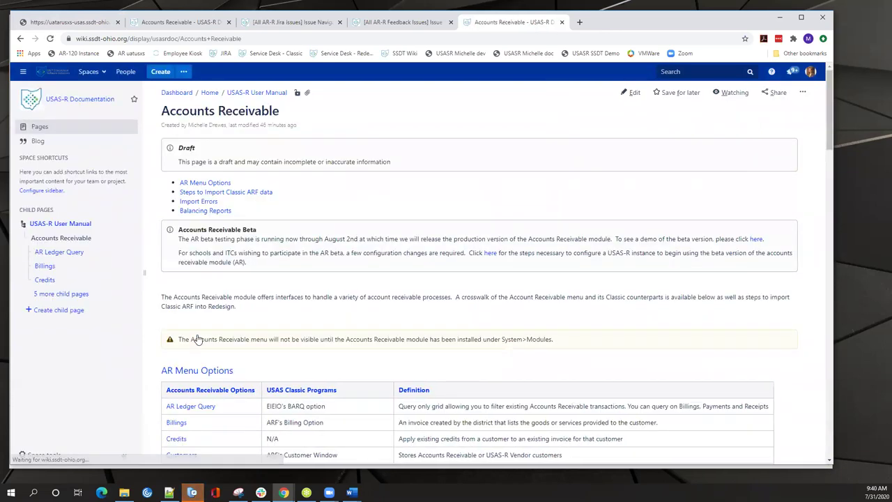
{"action": "scroll", "coordinate": [196, 340], "scroll_direction": "down", "scroll_amount": 1}
{"action": "left_click", "coordinate": [176, 358]}
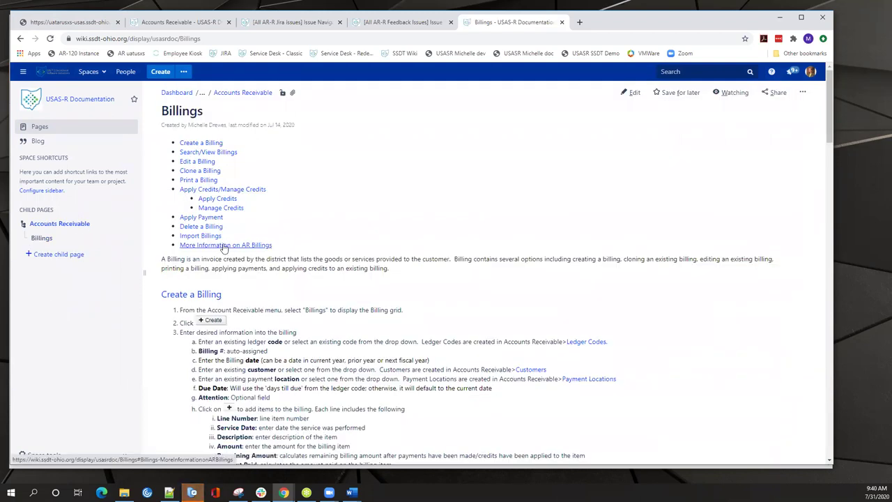
{"action": "left_click", "coordinate": [225, 245]}
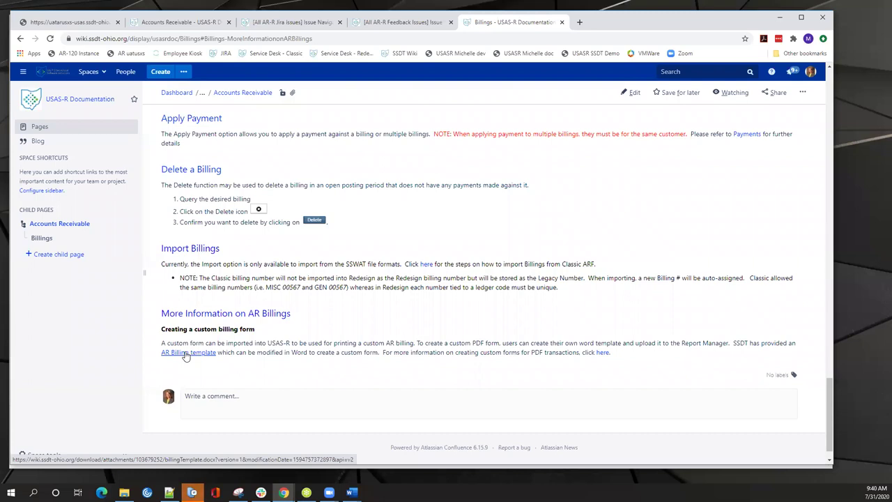
- Open the wiki page on creating custom forms for PDF transactions and review its templates, Report Manager and printing sections
{"action": "left_click", "coordinate": [603, 353]}
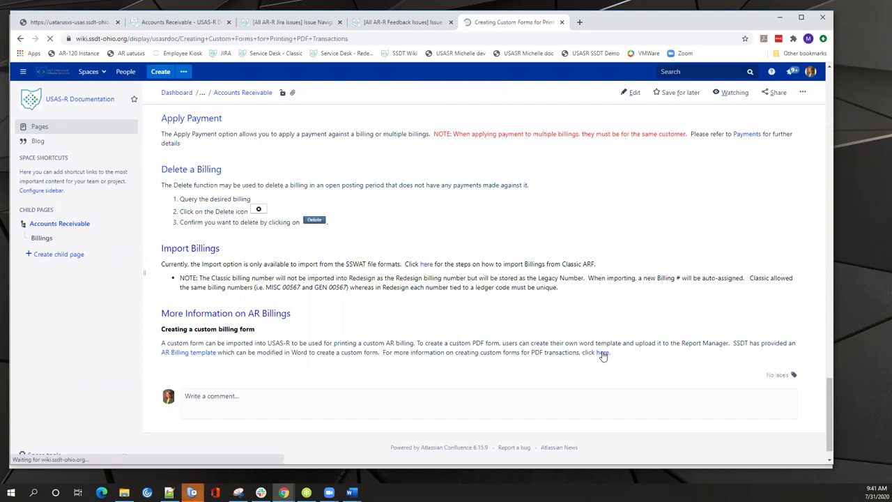
{"action": "scroll", "coordinate": [317, 335], "scroll_direction": "down", "scroll_amount": 5}
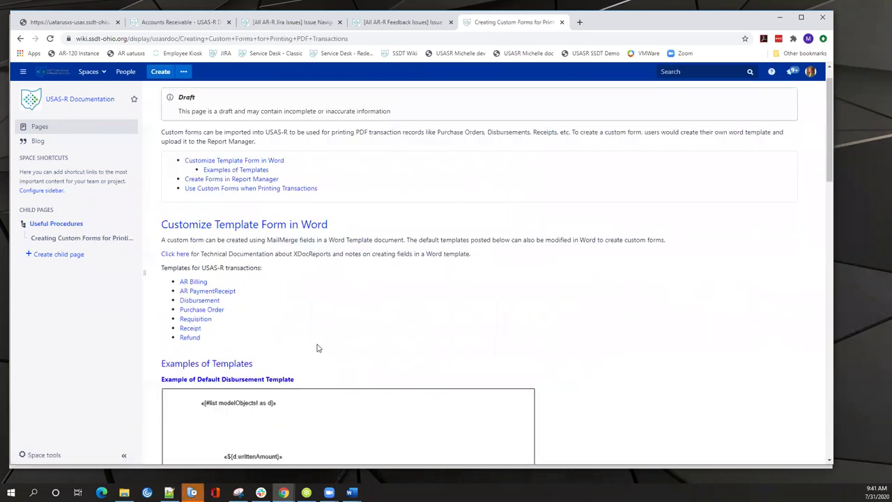
{"action": "scroll", "coordinate": [317, 343], "scroll_direction": "down", "scroll_amount": 6}
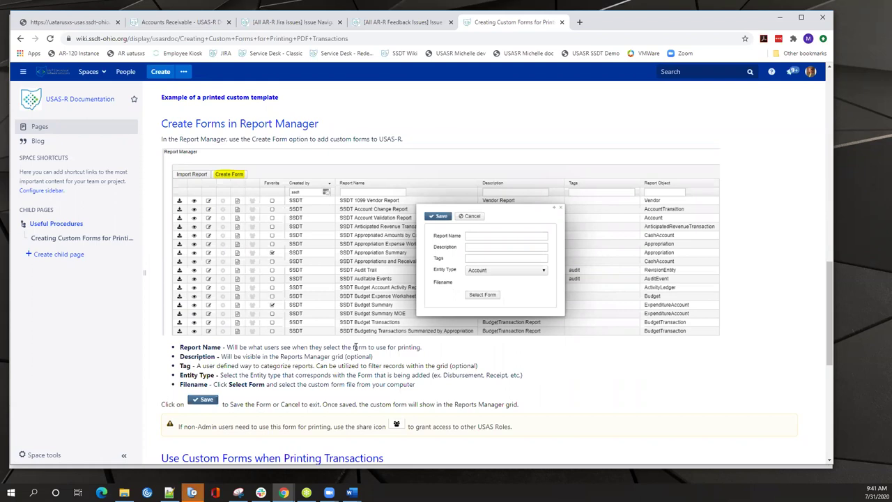
{"action": "scroll", "coordinate": [355, 346], "scroll_direction": "down", "scroll_amount": 5}
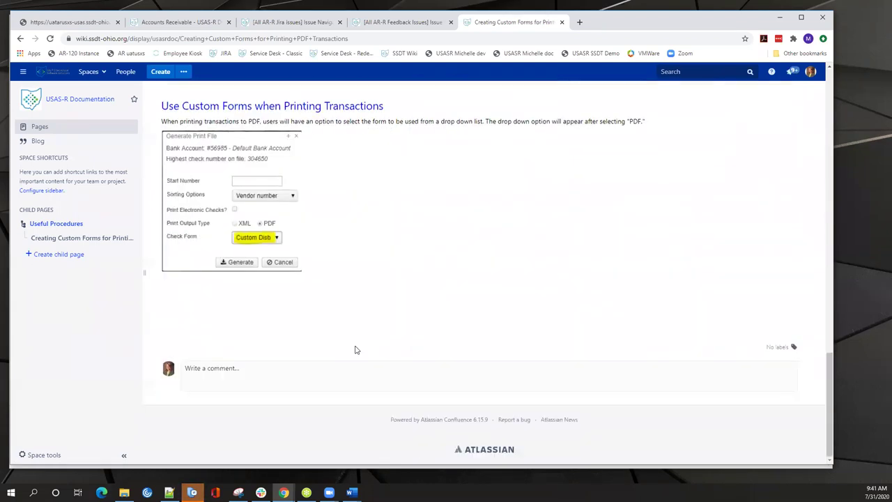
{"action": "scroll", "coordinate": [354, 348], "scroll_direction": "up", "scroll_amount": 12}
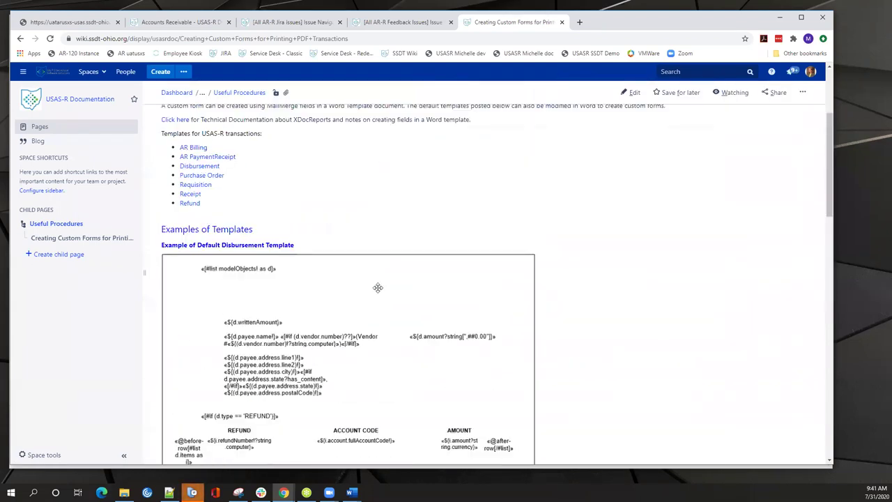
- Return to the USAS-R billing grid and clear the selection of the two Cafeteria billings
{"action": "left_click", "coordinate": [69, 22]}
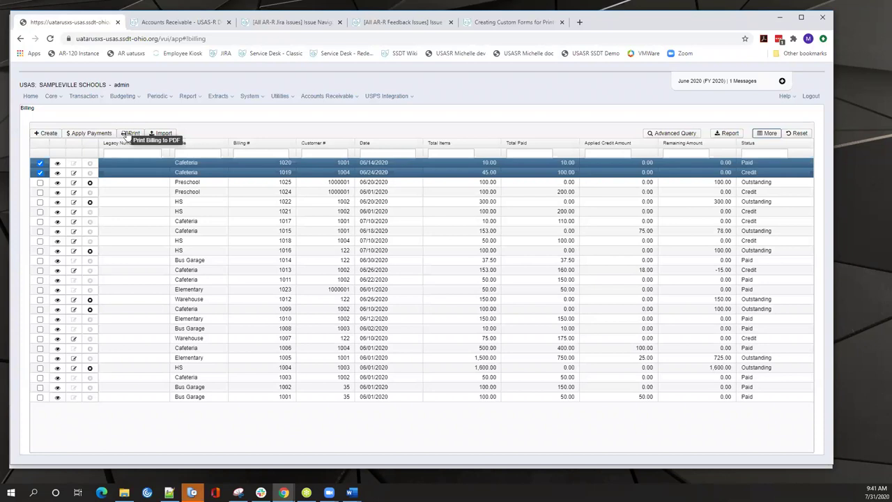
{"action": "left_click", "coordinate": [40, 162]}
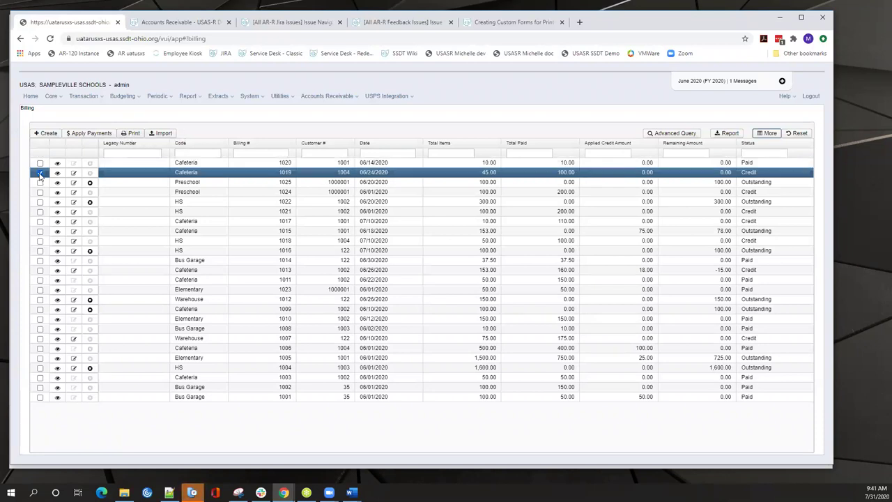
{"action": "left_click", "coordinate": [40, 173]}
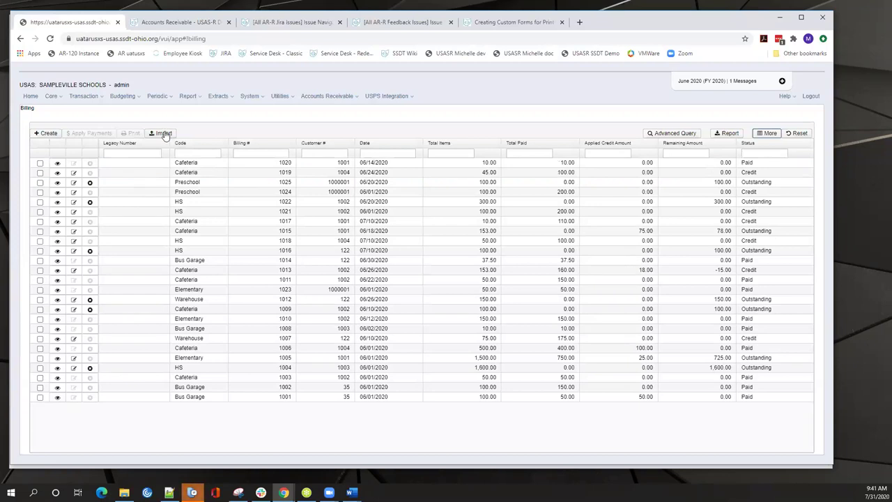
- Start a new billing and assign it the Bus Garage ledger code
{"action": "left_click", "coordinate": [47, 134]}
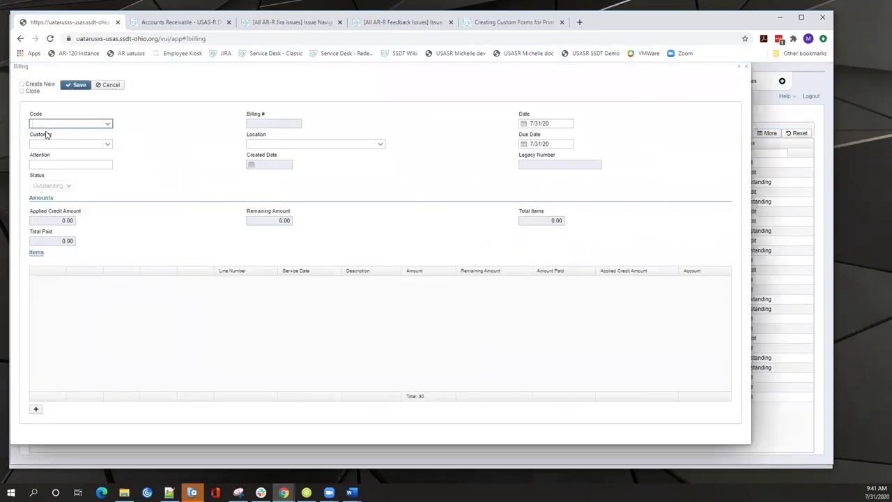
{"action": "left_click", "coordinate": [108, 125]}
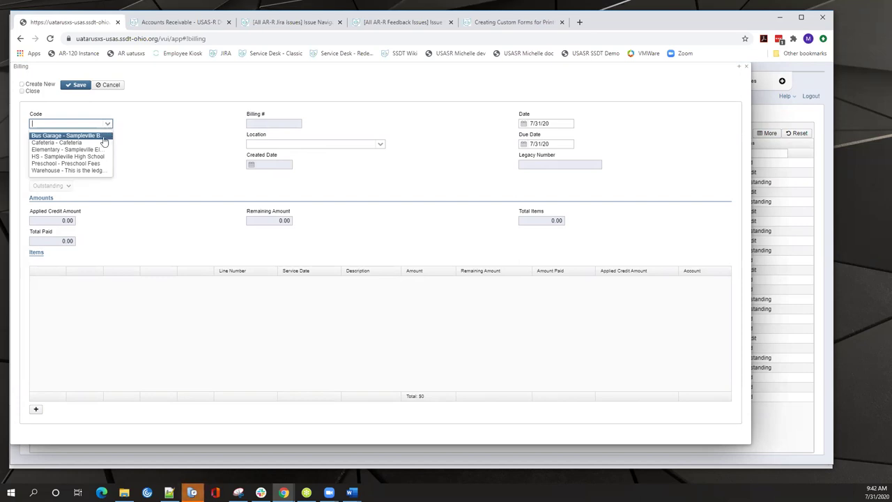
{"action": "left_click", "coordinate": [104, 137]}
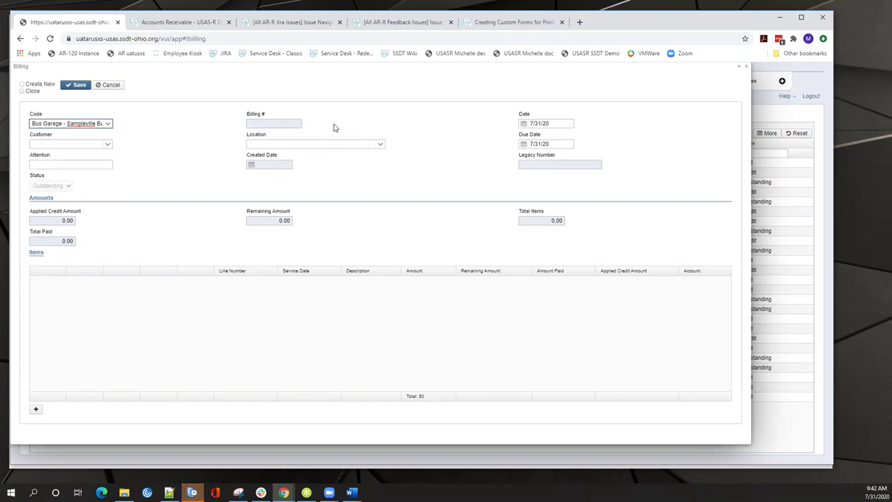
- Set the new billing's date to 06/01/2020
{"action": "left_click_drag", "start_coordinate": [532, 70], "coordinate": [534, 96]}
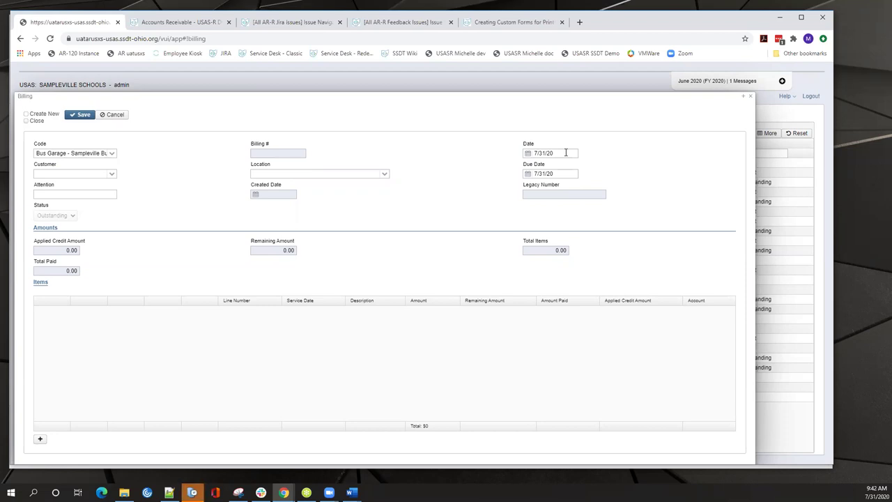
{"action": "left_click", "coordinate": [566, 153]}
{"action": "left_click_drag", "start_coordinate": [564, 153], "coordinate": [530, 155]}
{"action": "type", "text": "06/01/2020"}
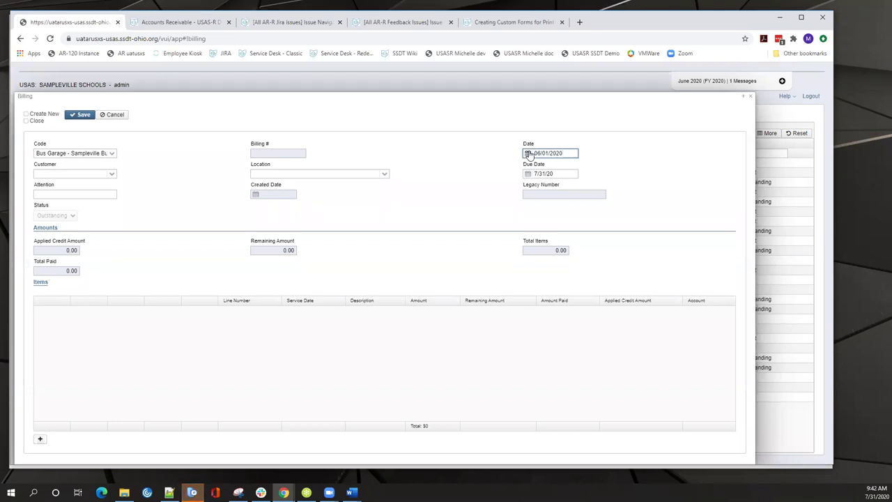
{"action": "key", "text": "Tab"}
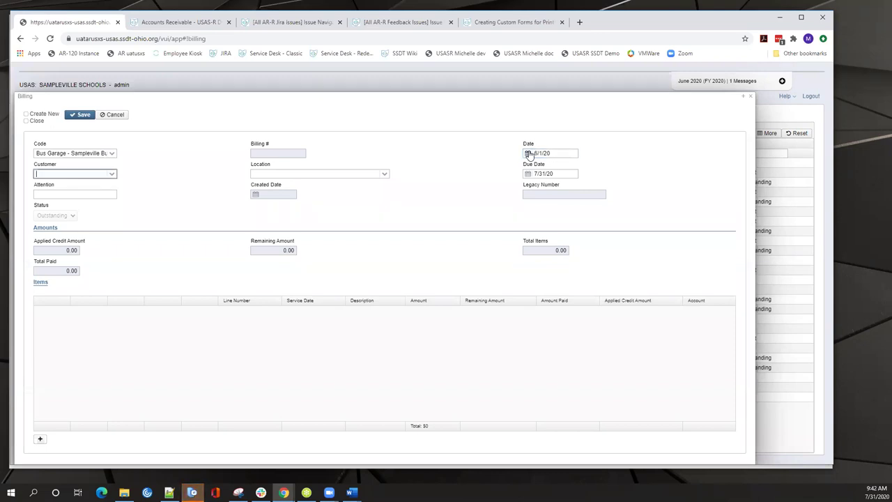
- Select an existing individual as the billing's customer, and close the billing form without saving
{"action": "left_click", "coordinate": [112, 175]}
{"action": "left_click", "coordinate": [98, 223]}
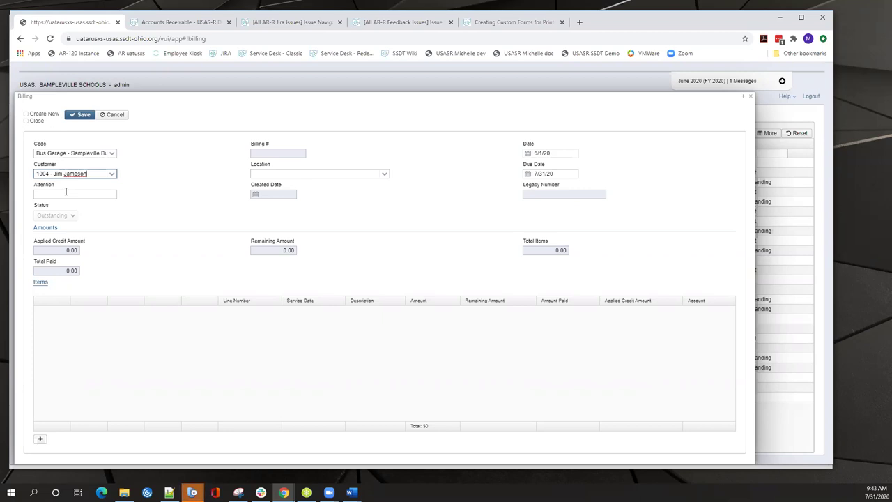
{"action": "left_click", "coordinate": [752, 100]}
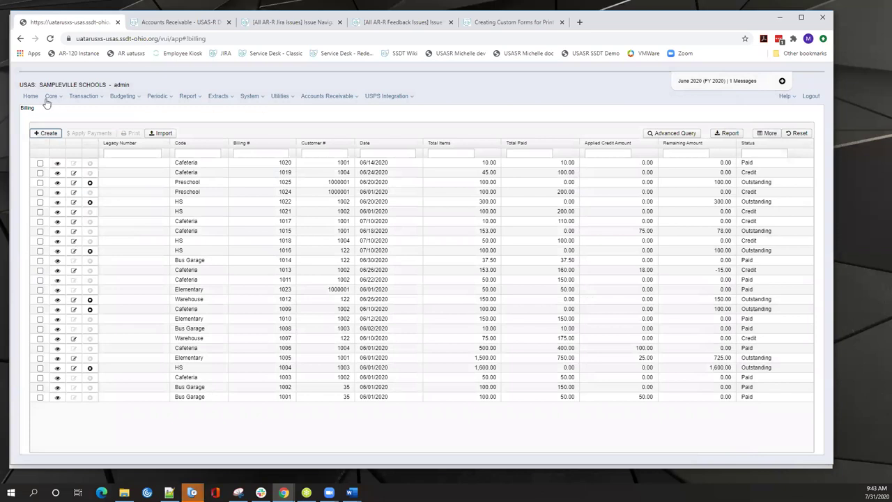
- View the open and closed months in the Posting Periods grid, and return to the Accounts Receivable billings grid
{"action": "left_click", "coordinate": [54, 97]}
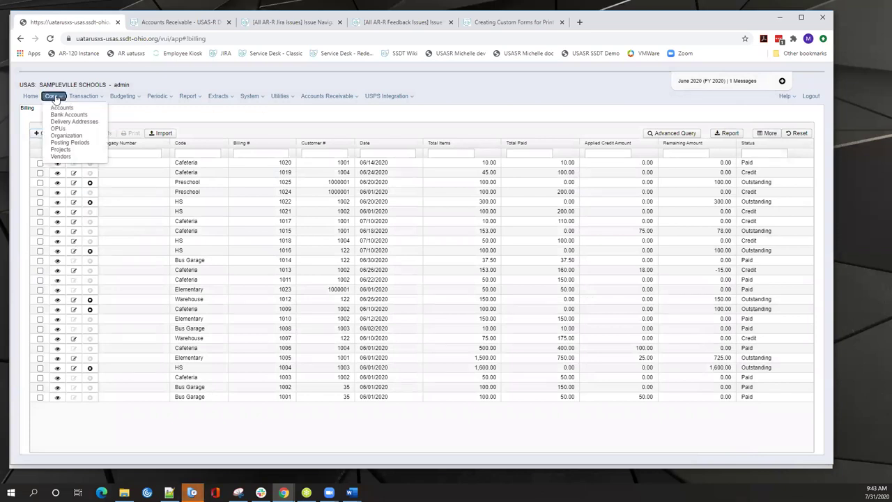
{"action": "left_click", "coordinate": [69, 143]}
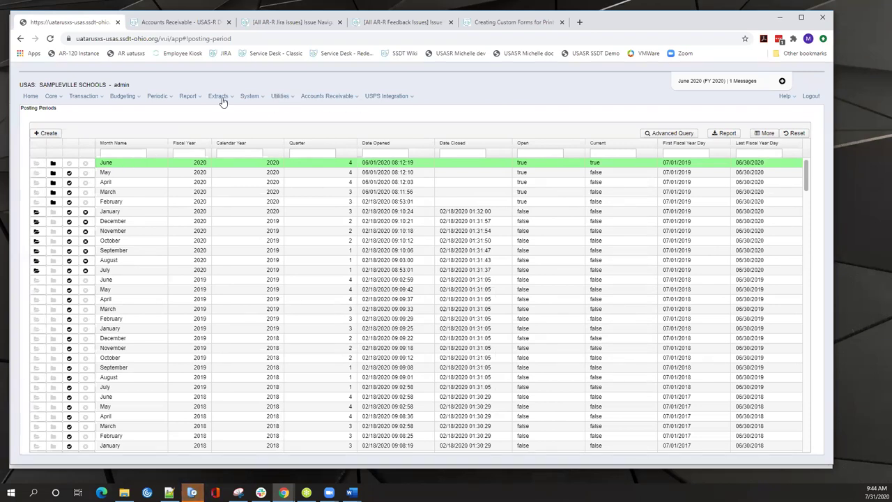
{"action": "left_click", "coordinate": [338, 97]}
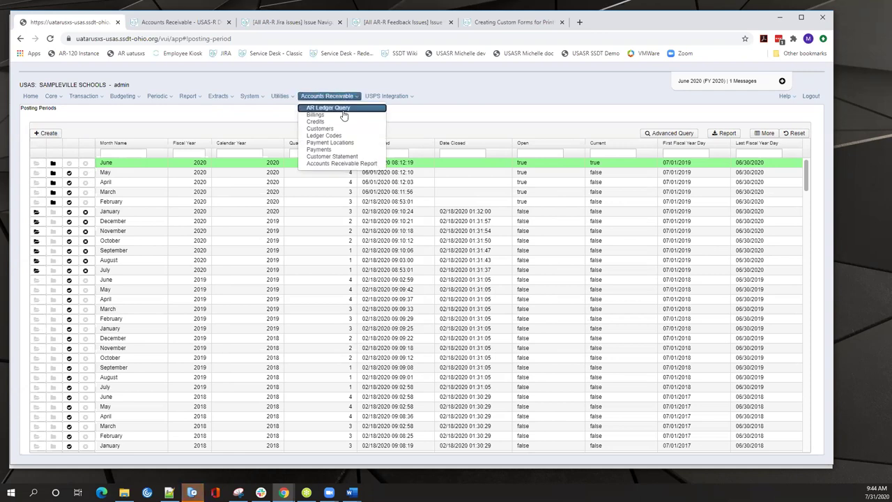
{"action": "left_click", "coordinate": [342, 117]}
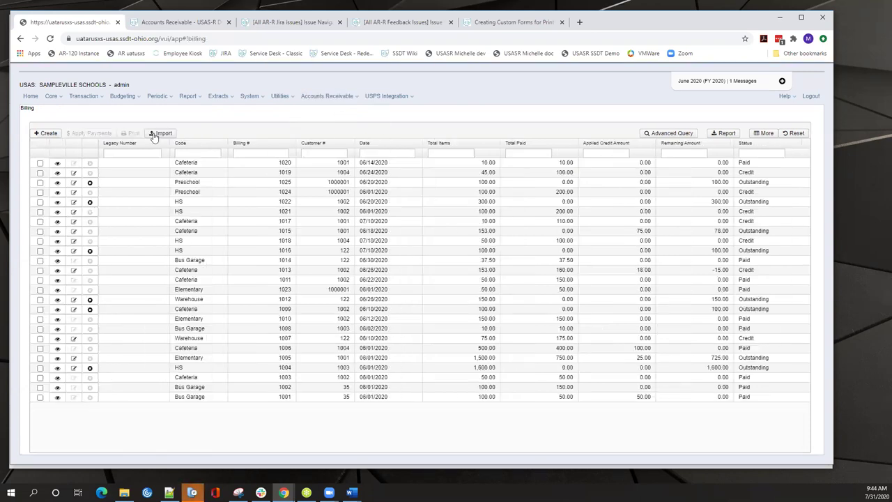
- Start a new billing with the Bus Garage ledger code and an existing individual, customer 1004, as its customer
{"action": "left_click", "coordinate": [44, 133]}
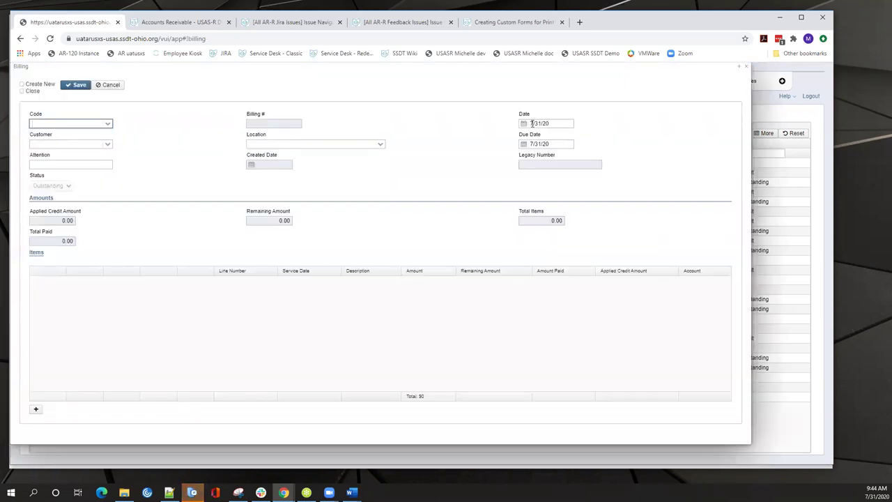
{"action": "left_click", "coordinate": [107, 124]}
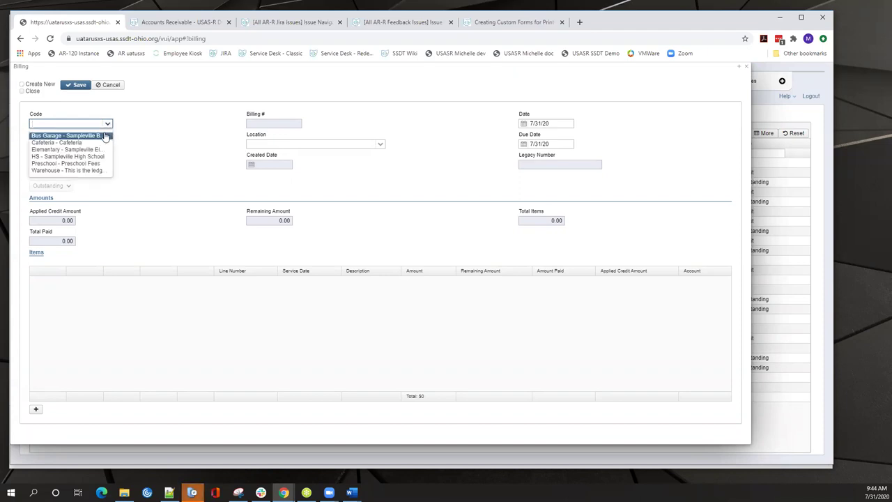
{"action": "left_click", "coordinate": [104, 137]}
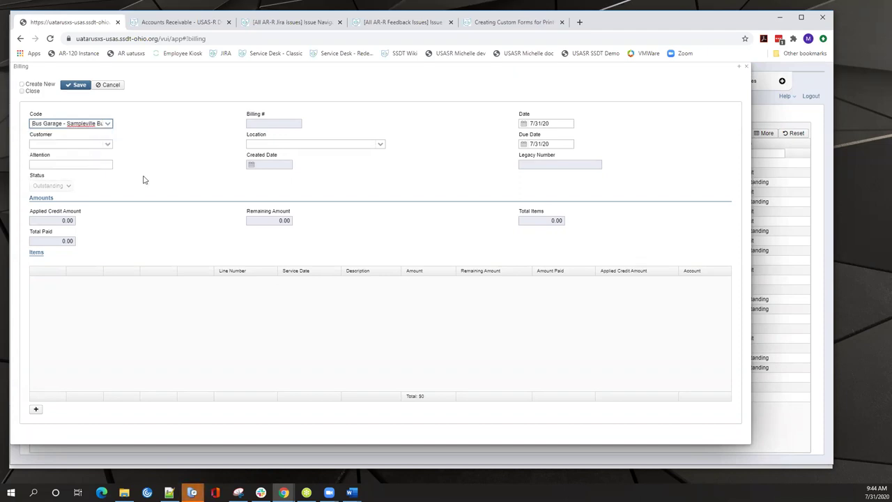
{"action": "left_click", "coordinate": [107, 144]}
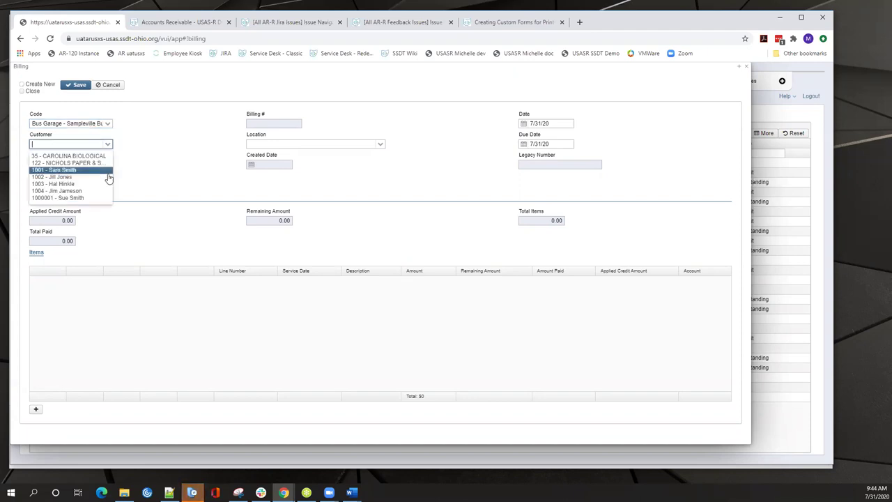
{"action": "left_click", "coordinate": [80, 191]}
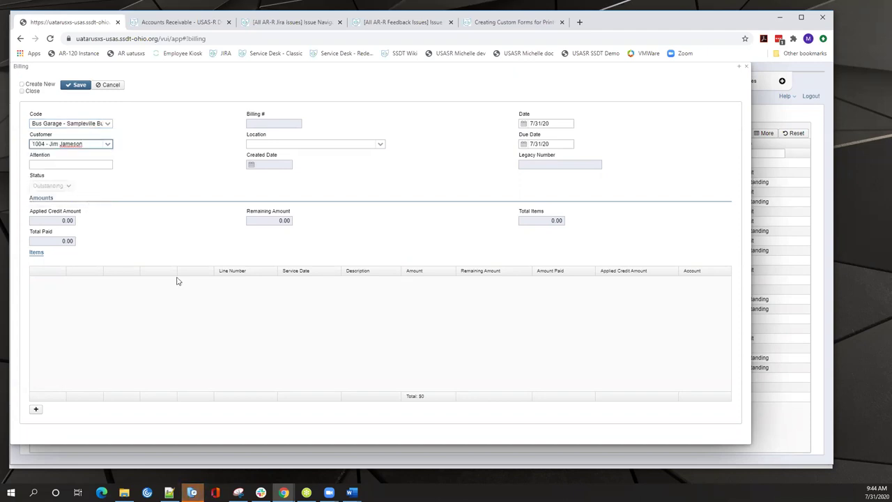
- Add a line item to the billing described as "Bus Usage from NES to Sampleville 30 miles roundtrip"
{"action": "left_click", "coordinate": [35, 409]}
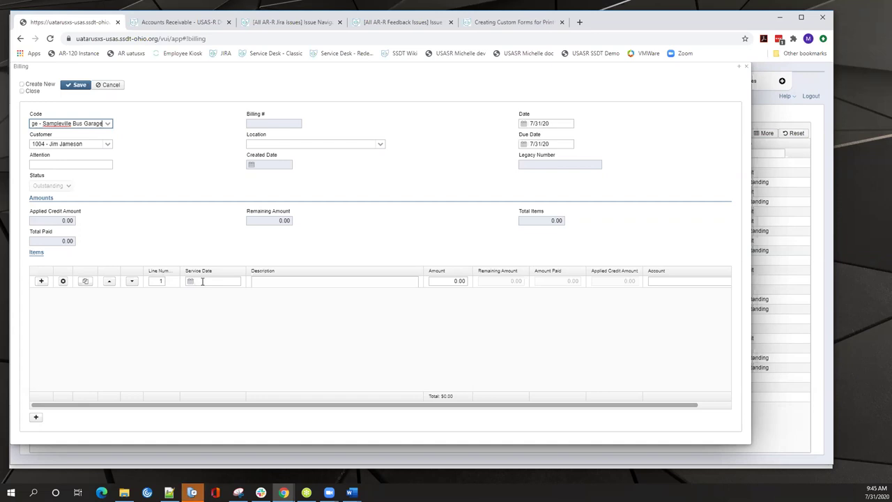
{"action": "left_click", "coordinate": [267, 281]}
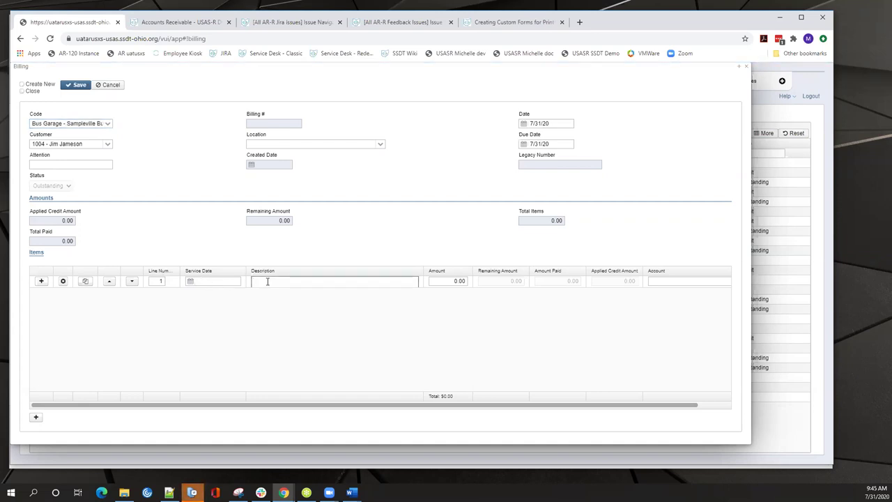
{"action": "type", "text": "Bus Usage"}
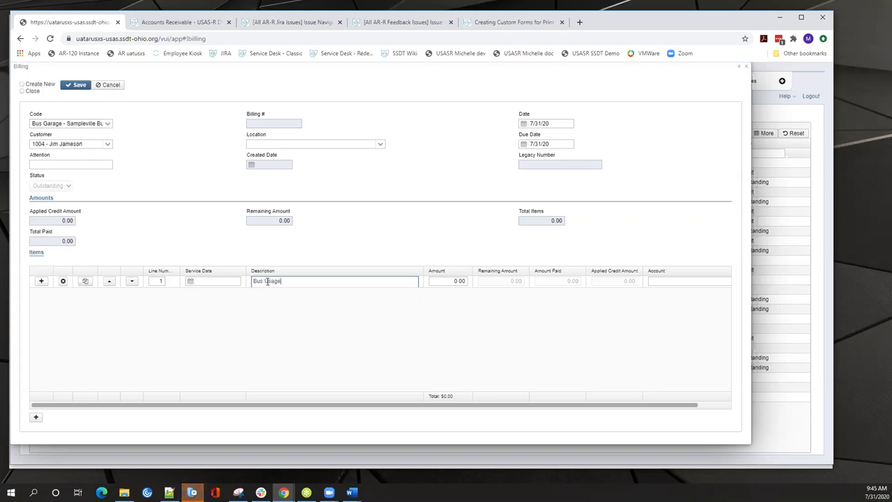
{"action": "type", "text": " from NES to Sample"}
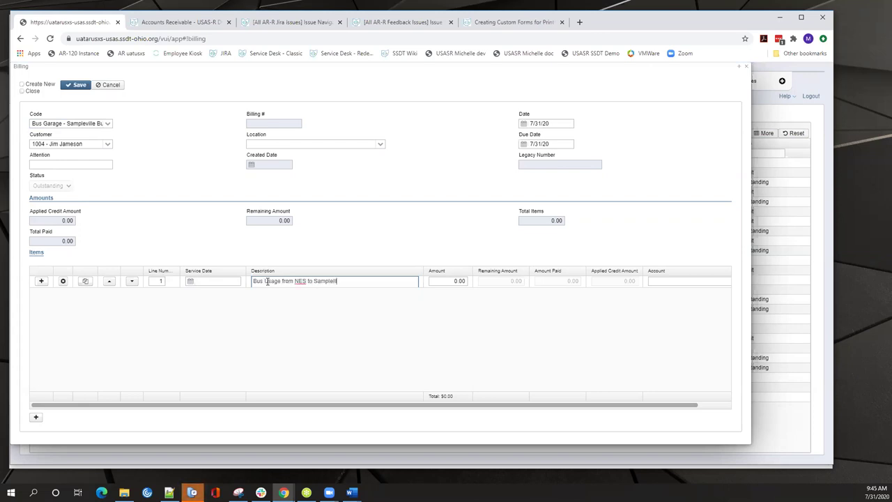
{"action": "type", "text": "ville 30 minutes"}
{"action": "key", "text": "Tab"}
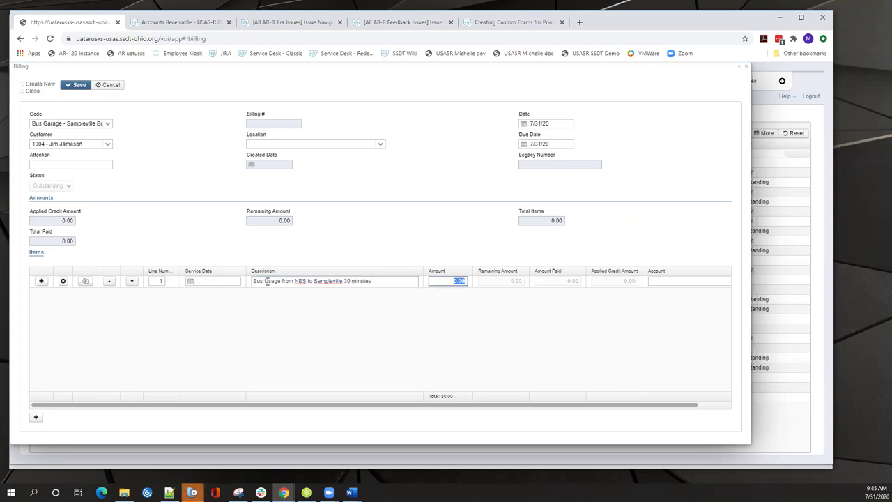
{"action": "key", "text": "shift+Tab"}
{"action": "key", "text": "BackSpace"}
{"action": "key", "text": "BackSpace"}
{"action": "key", "text": "BackSpace"}
{"action": "type", "text": "les roundtrip"}
{"action": "key", "text": "Tab"}
{"action": "type", "text": "38.50"}
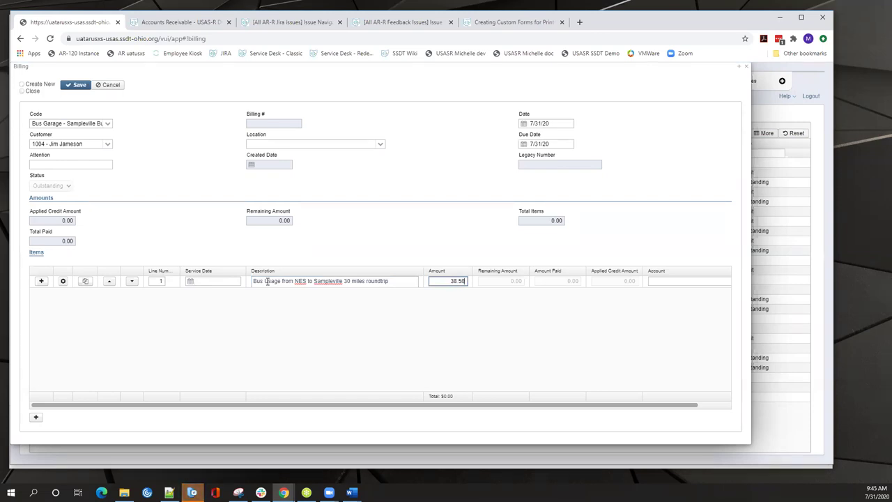
{"action": "key", "text": "Tab"}
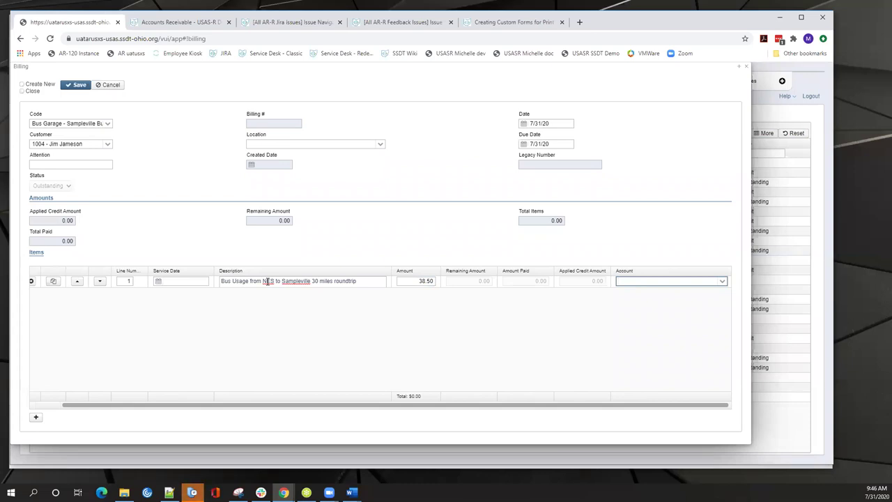
{"action": "type", "text": "001-1810"}
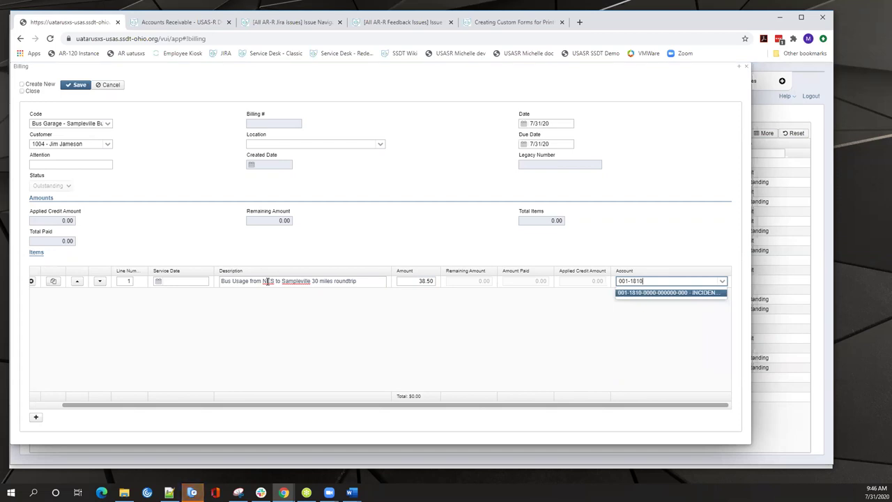
{"action": "left_click", "coordinate": [638, 293]}
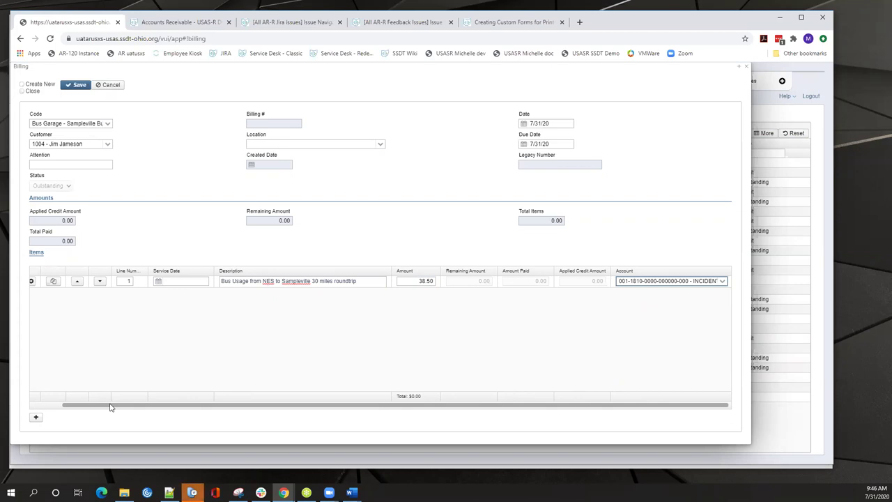
{"action": "left_click_drag", "start_coordinate": [109, 407], "coordinate": [46, 408]}
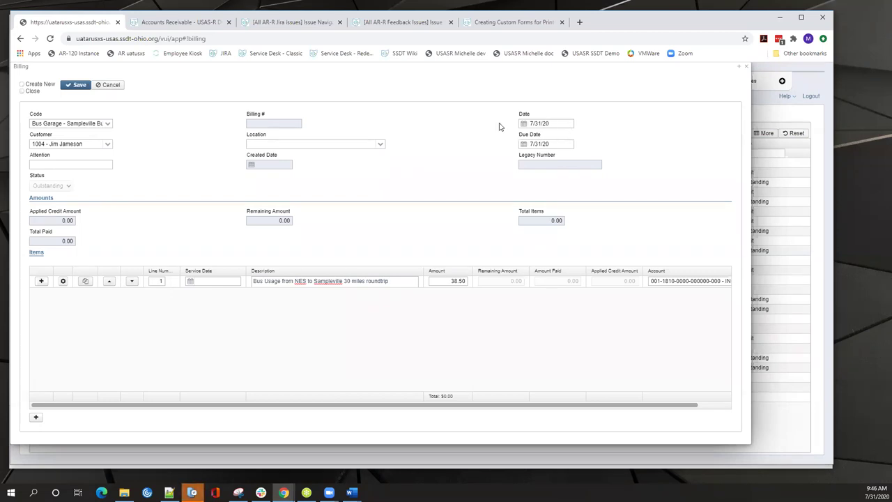
- Save the new Bus Garage billing and close its record
{"action": "left_click", "coordinate": [74, 86]}
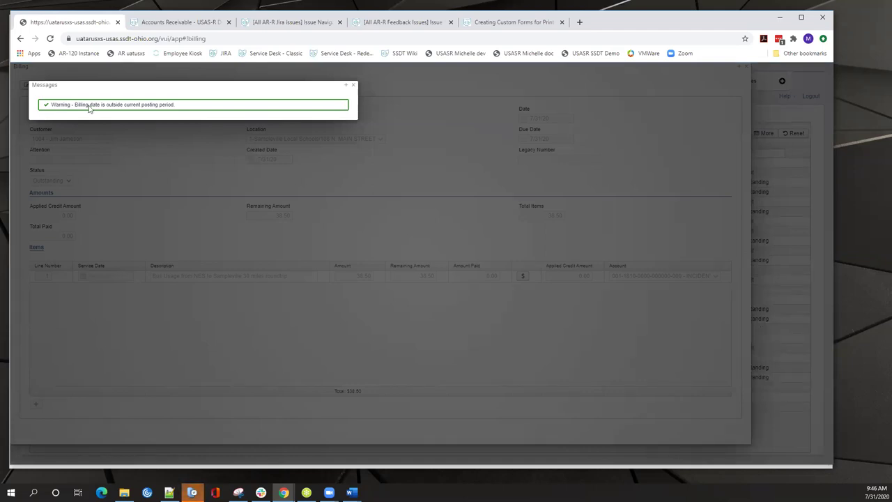
{"action": "left_click", "coordinate": [353, 86]}
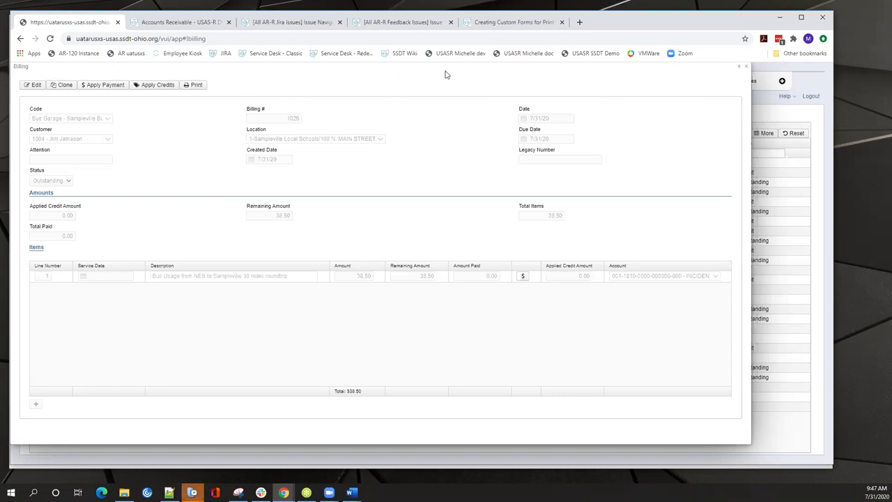
{"action": "left_click", "coordinate": [744, 68]}
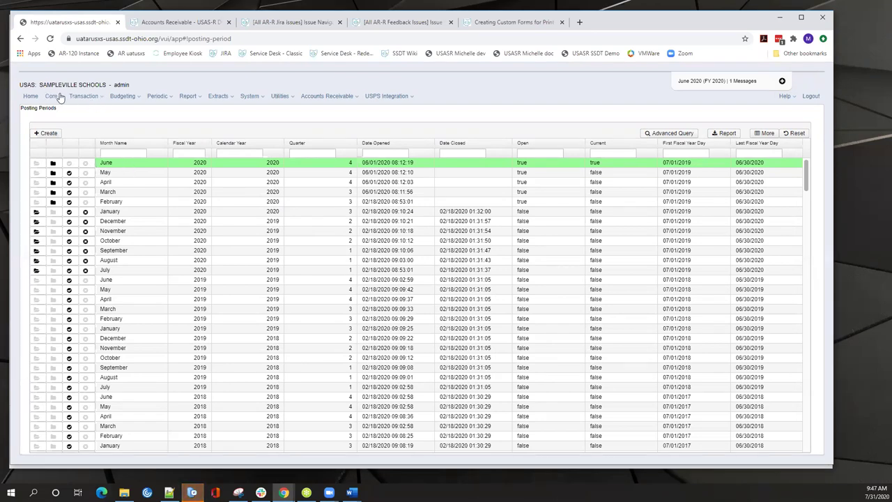
- Return to the Accounts Receivable billings grid and filter it to ledger codes containing "bus"
{"action": "left_click", "coordinate": [346, 98]}
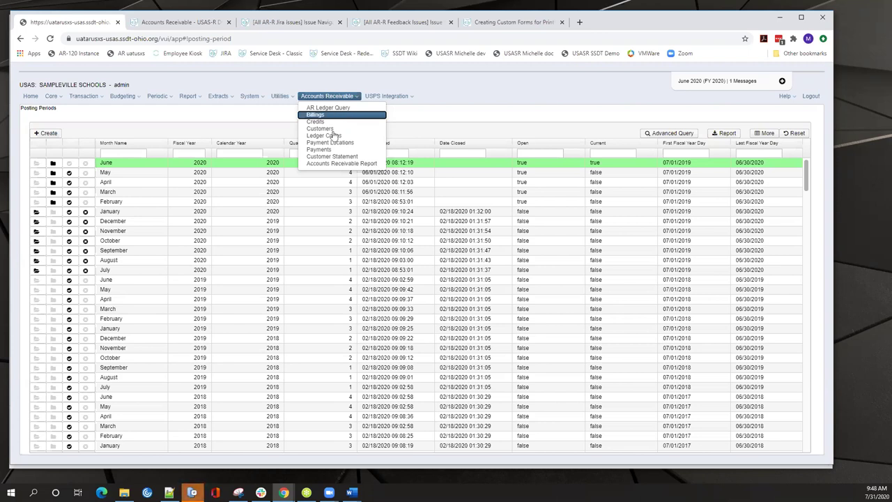
{"action": "mouse_move", "coordinate": [218, 96]}
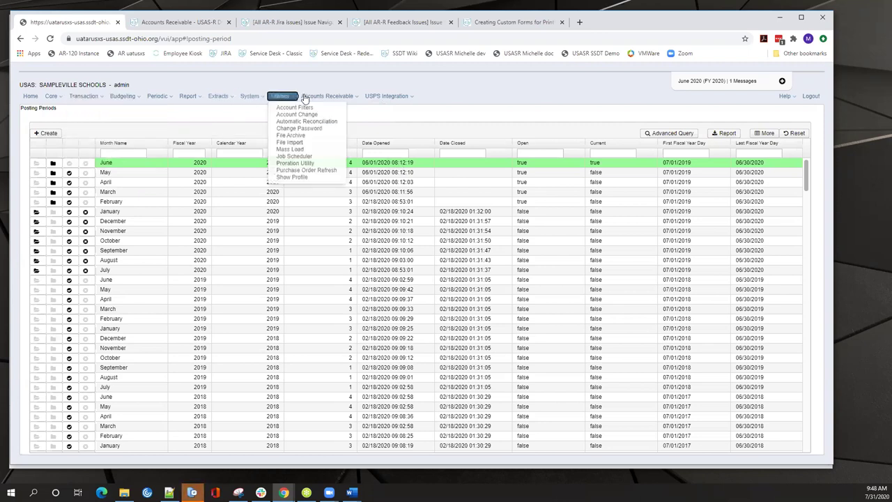
{"action": "mouse_move", "coordinate": [307, 96]}
{"action": "left_click", "coordinate": [311, 116]}
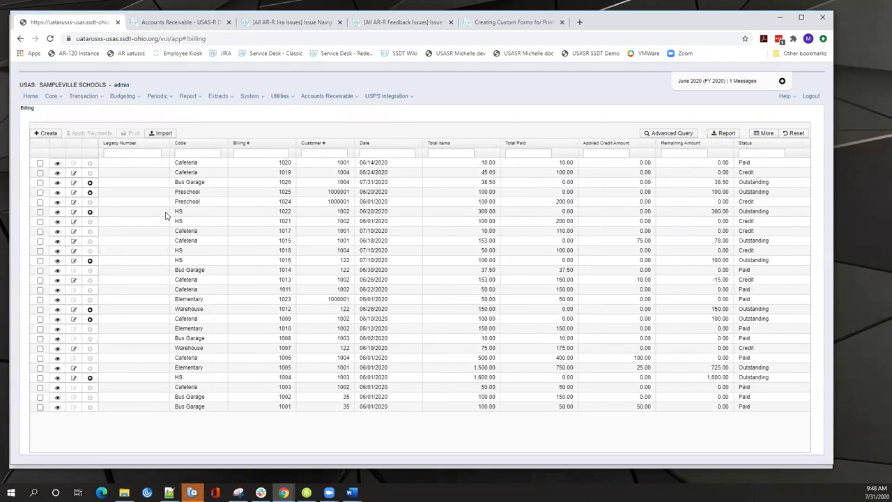
{"action": "left_click", "coordinate": [190, 149]}
{"action": "type", "text": "bus"}
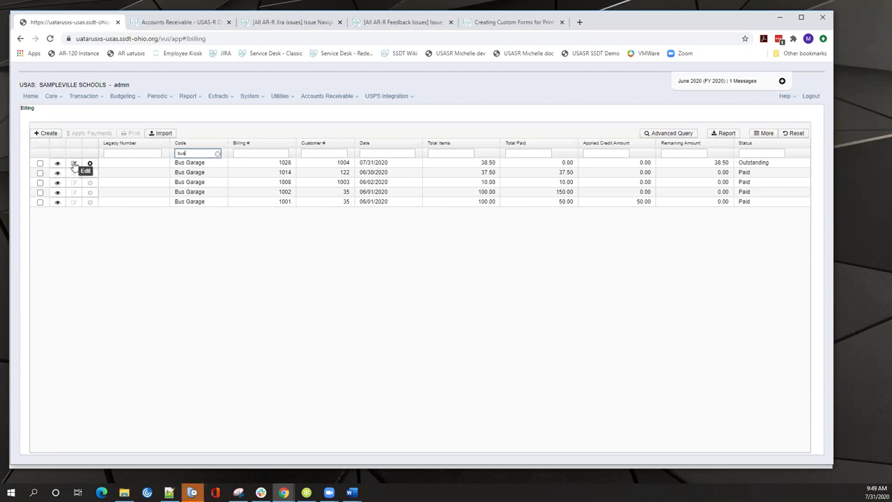
- Open the outstanding Bus Garage billing for editing, review its item description, and save the billing again
{"action": "left_click", "coordinate": [74, 164]}
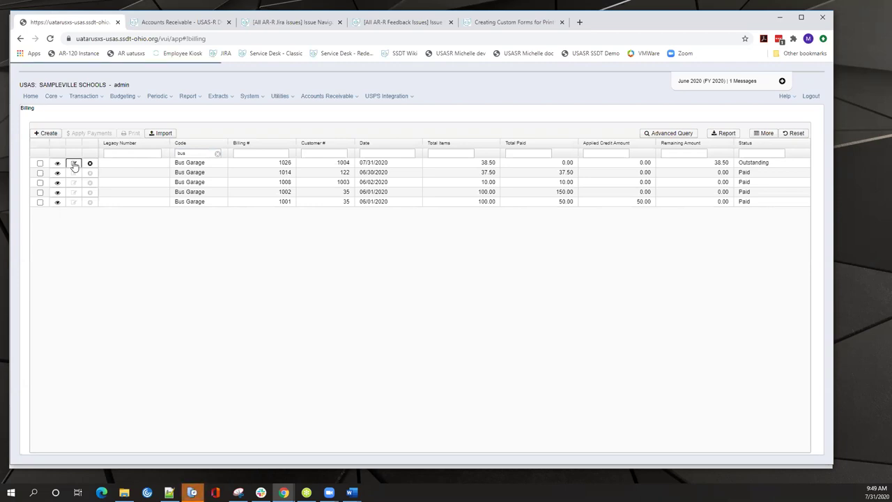
{"action": "left_click", "coordinate": [390, 281]}
{"action": "left_click_drag", "start_coordinate": [390, 281], "coordinate": [271, 281]}
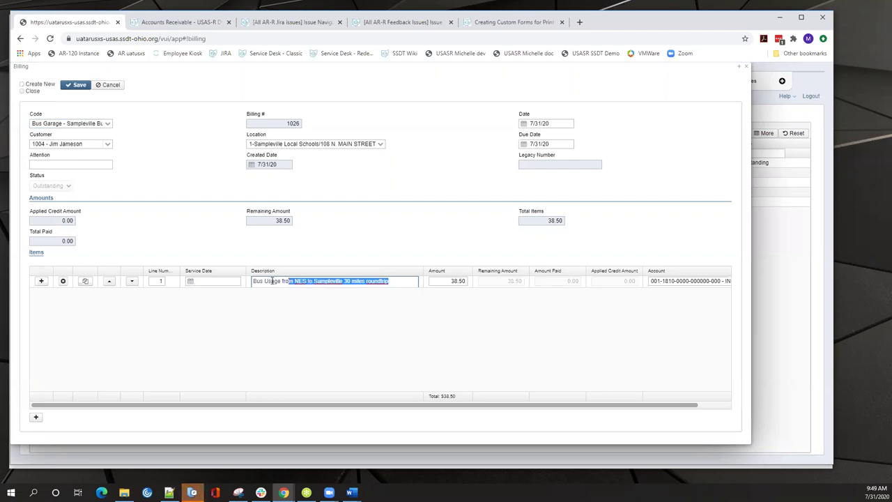
{"action": "left_click", "coordinate": [271, 281]}
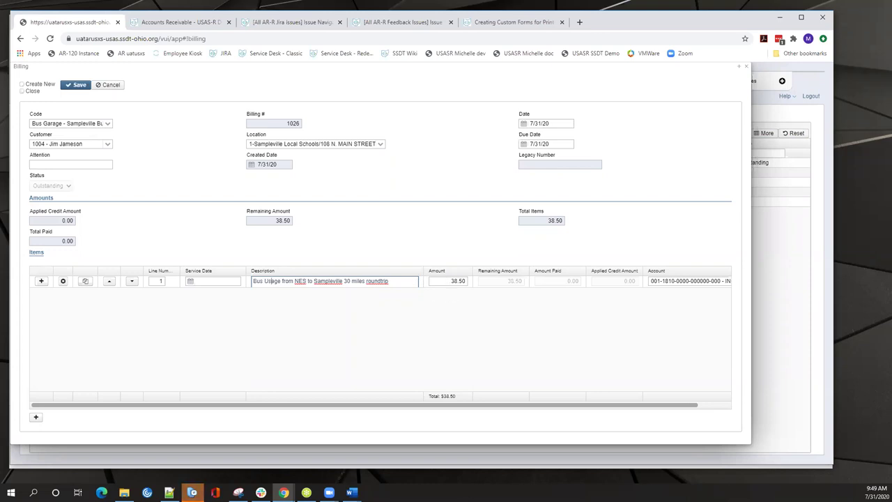
{"action": "left_click", "coordinate": [78, 86]}
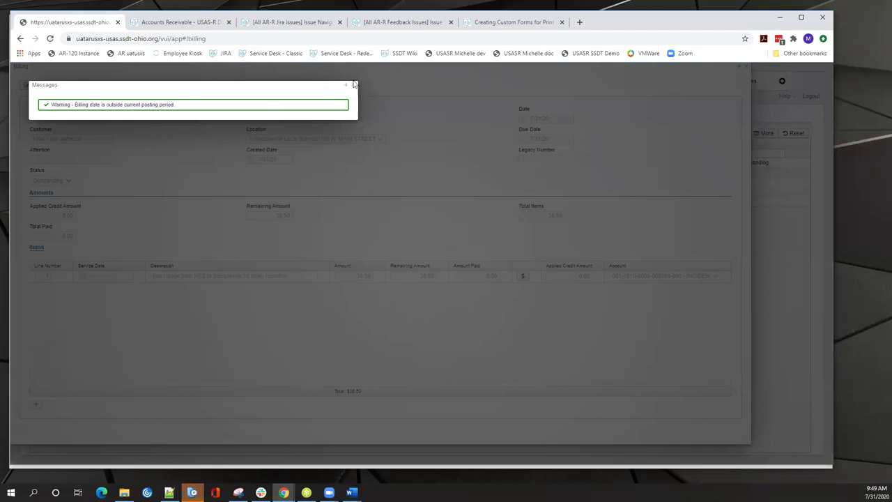
{"action": "left_click", "coordinate": [353, 85]}
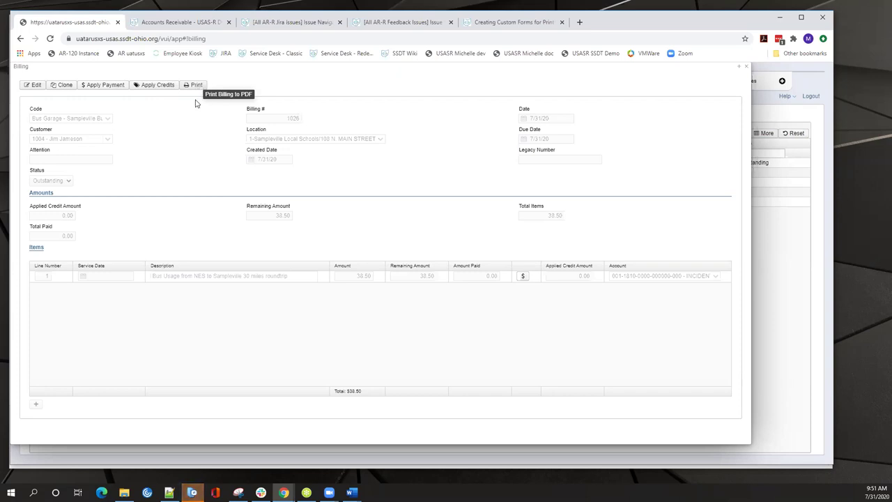
- Start a 38.50 payment against the Bus Garage billing, with Generate Receipt enabled
{"action": "left_click", "coordinate": [104, 85]}
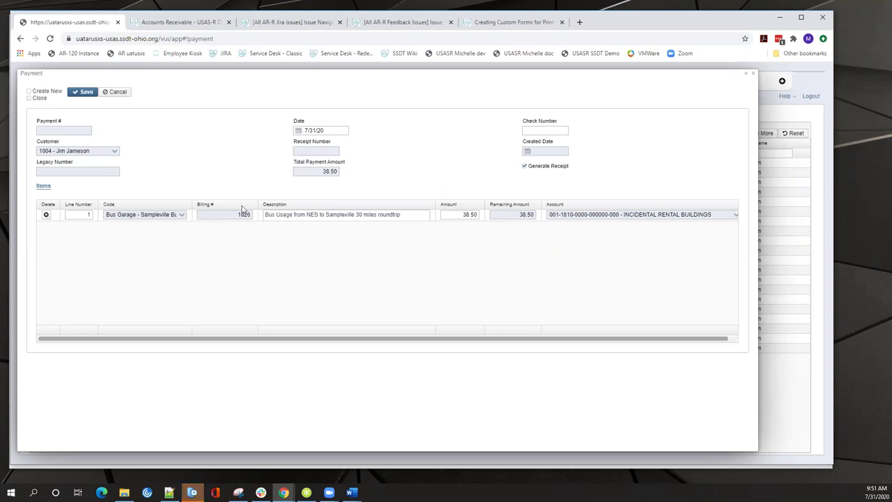
{"action": "left_click", "coordinate": [466, 214]}
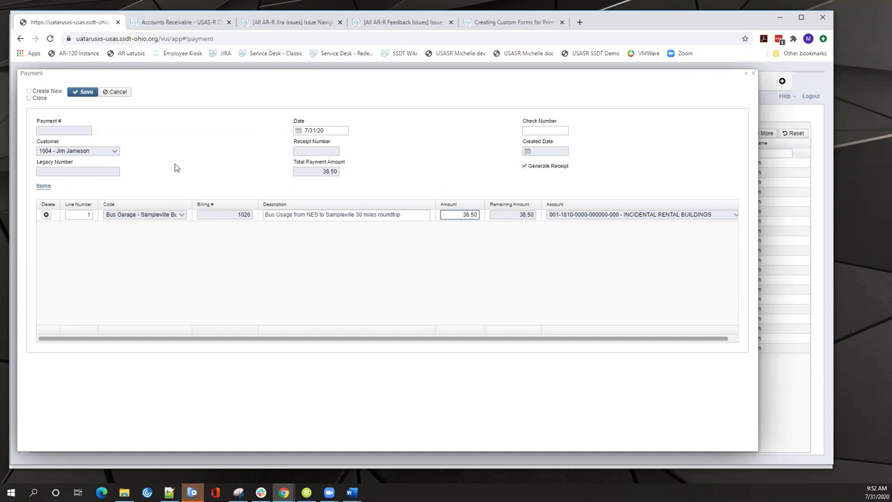
{"action": "left_click", "coordinate": [525, 167]}
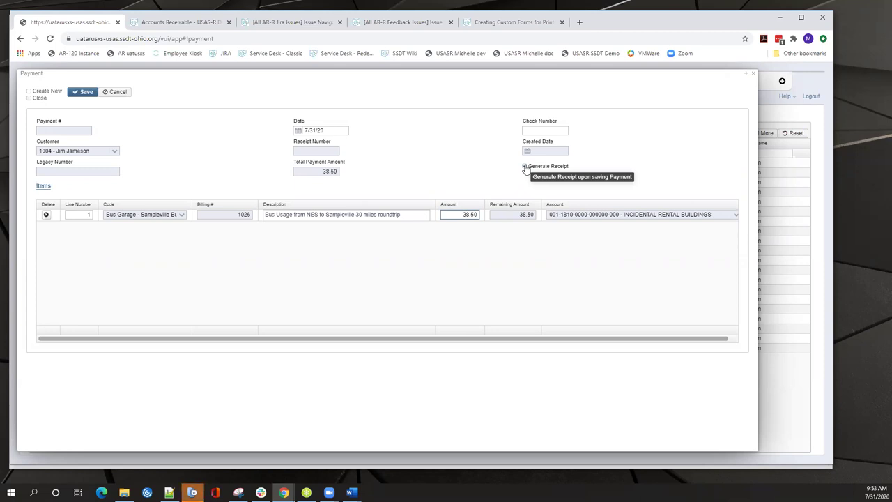
{"action": "left_click", "coordinate": [523, 166]}
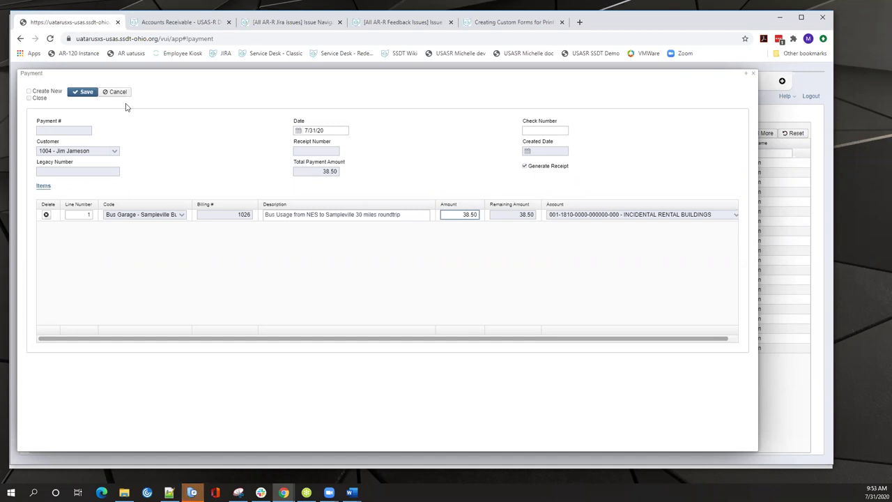
- Try to save the Bus Garage billing's payment with the date 7/31/20
{"action": "left_click", "coordinate": [84, 94]}
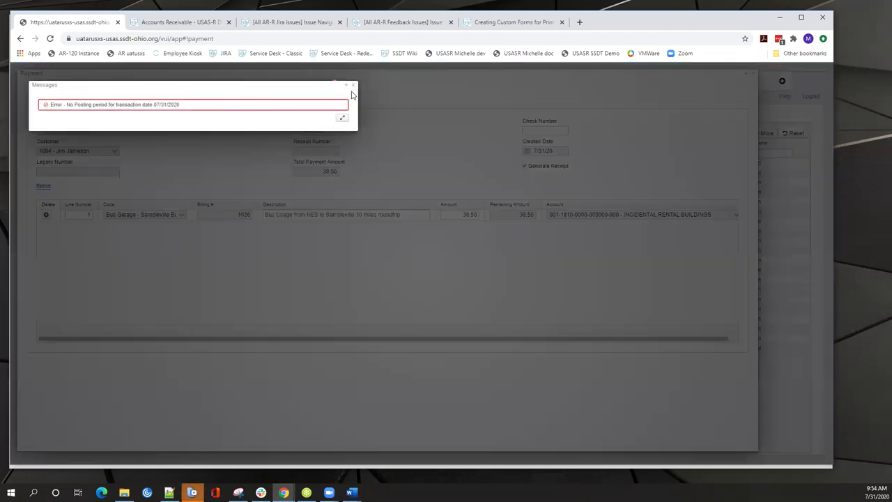
{"action": "left_click", "coordinate": [353, 85]}
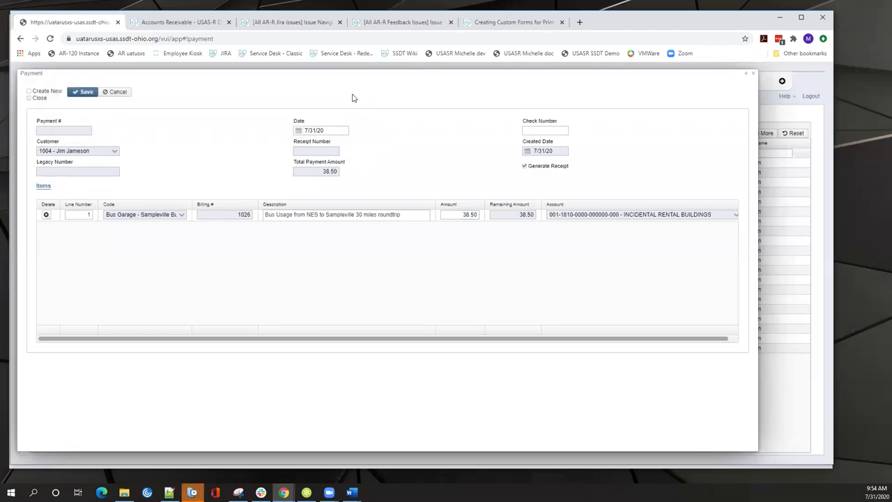
{"action": "left_click", "coordinate": [84, 92]}
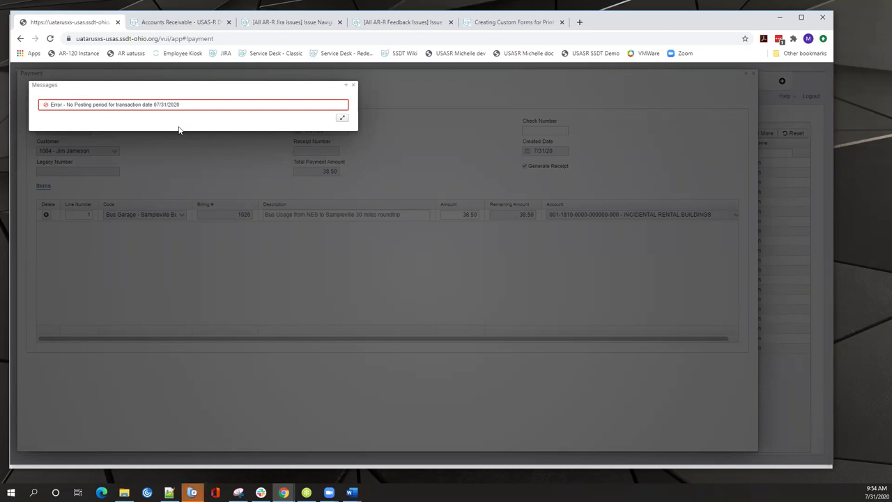
{"action": "left_click", "coordinate": [354, 85]}
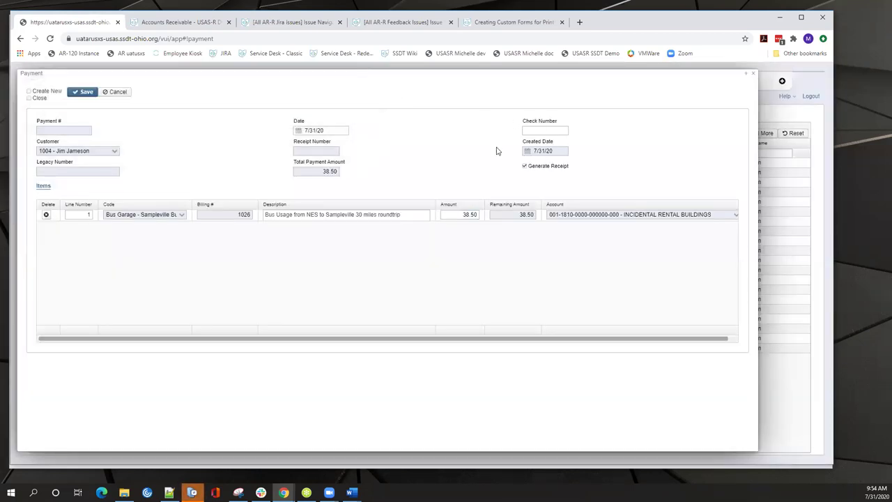
- Set the Bus Garage billing's payment date to 06/30/20 and save the payment
{"action": "left_click_drag", "start_coordinate": [325, 131], "coordinate": [304, 136]}
{"action": "type", "text": "30/20/20"}
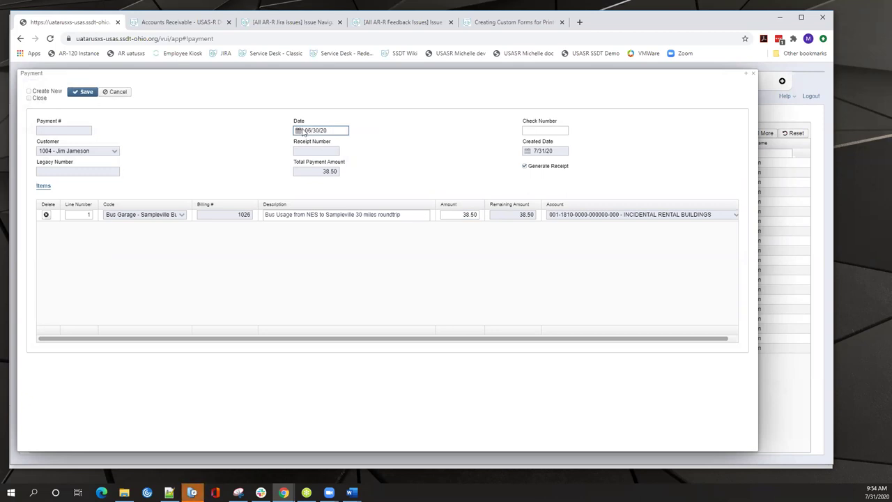
{"action": "left_click", "coordinate": [87, 95]}
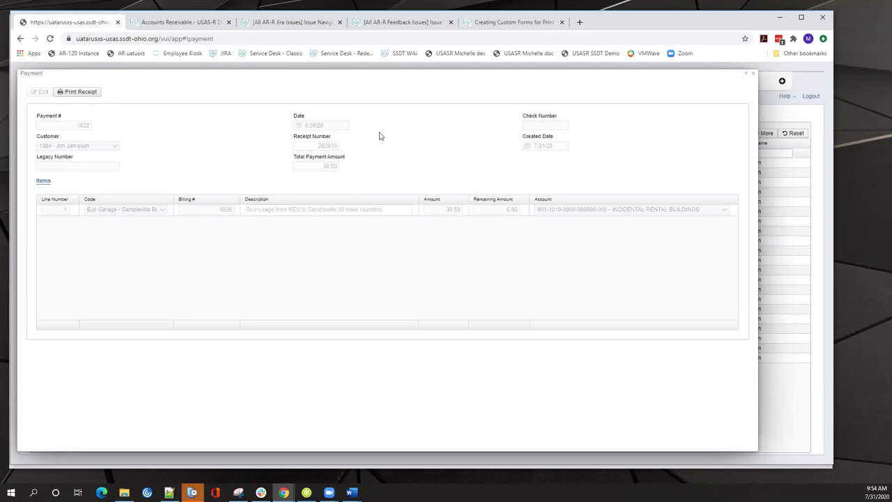
- Open the saved payment's receipt printing options and review the available output formats
{"action": "left_click", "coordinate": [81, 94]}
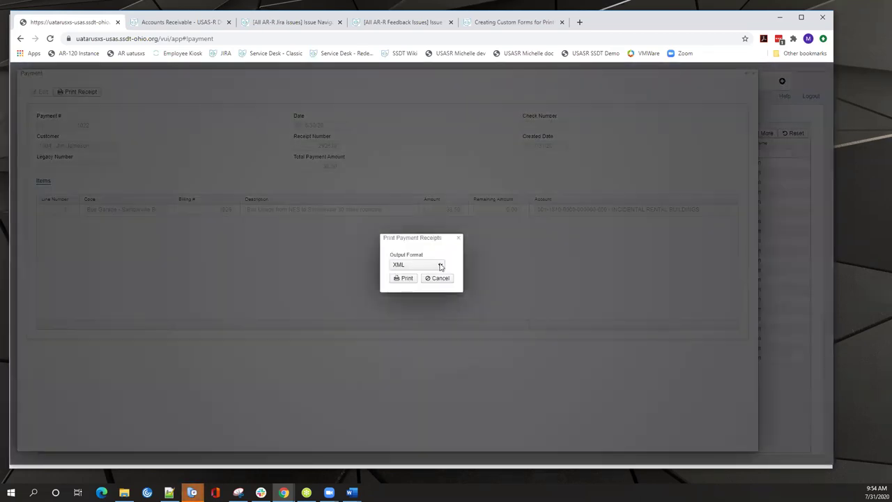
{"action": "left_click", "coordinate": [441, 265]}
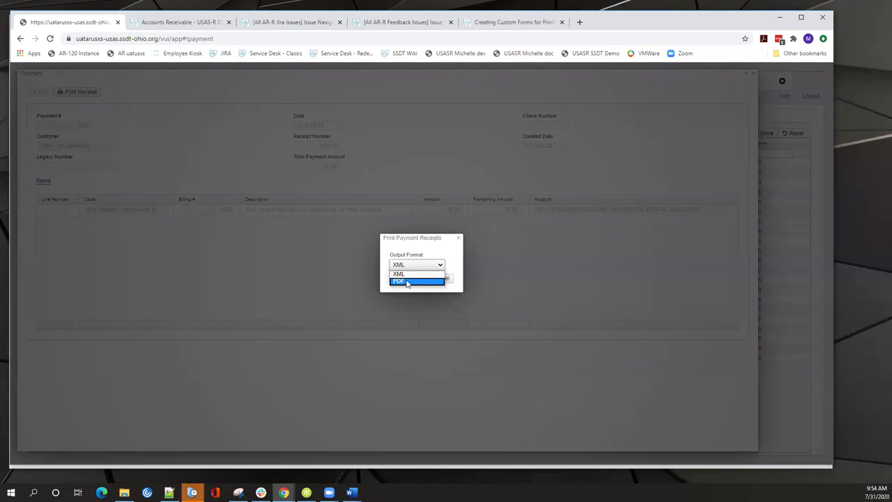
- Switch to the USAS-R wiki, open the Payments page from the Accounts Receivable page, and review it down to the custom payment form section
{"action": "left_click", "coordinate": [509, 23]}
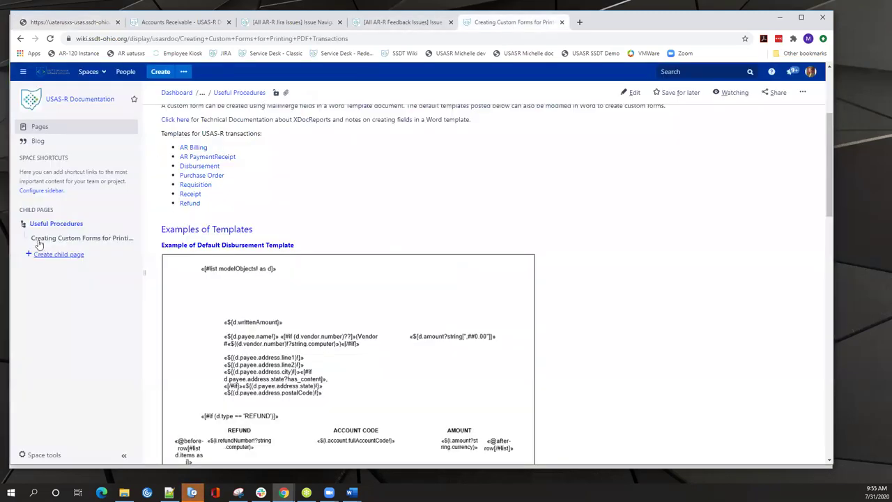
{"action": "left_click", "coordinate": [20, 38]}
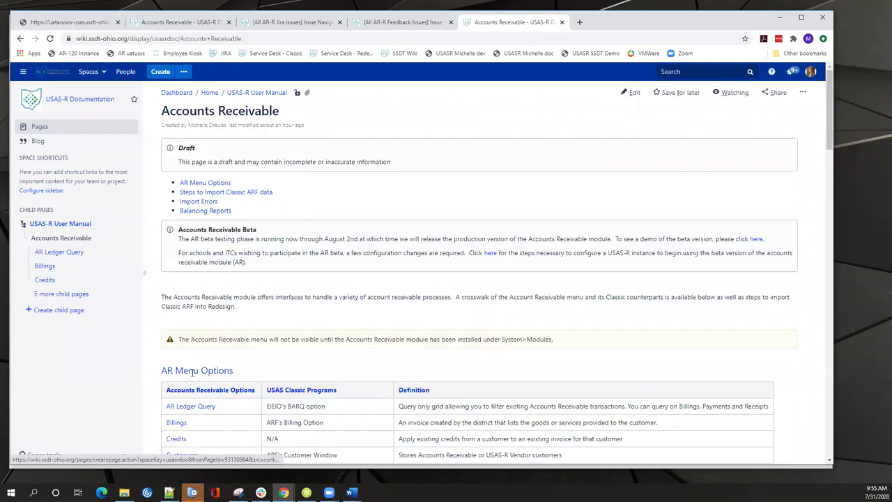
{"action": "scroll", "coordinate": [192, 372], "scroll_direction": "down", "scroll_amount": 2}
{"action": "left_click", "coordinate": [181, 347]}
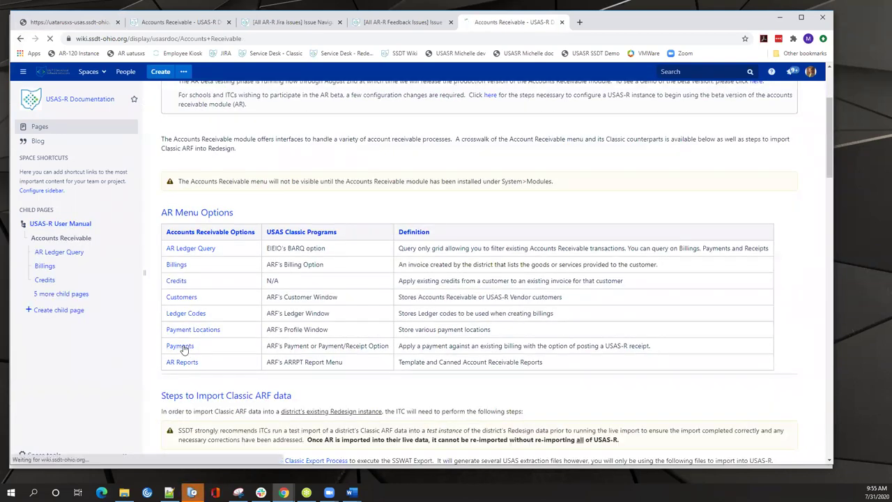
{"action": "scroll", "coordinate": [241, 340], "scroll_direction": "down", "scroll_amount": 10}
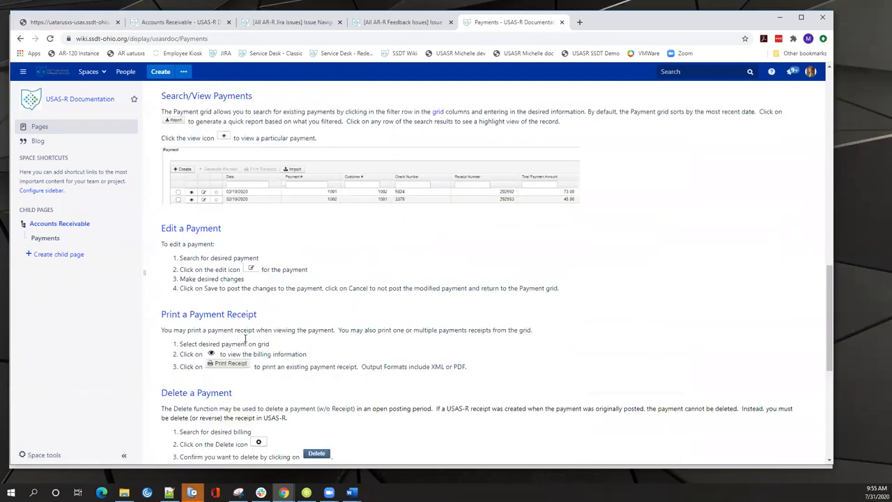
{"action": "scroll", "coordinate": [244, 338], "scroll_direction": "down", "scroll_amount": 4}
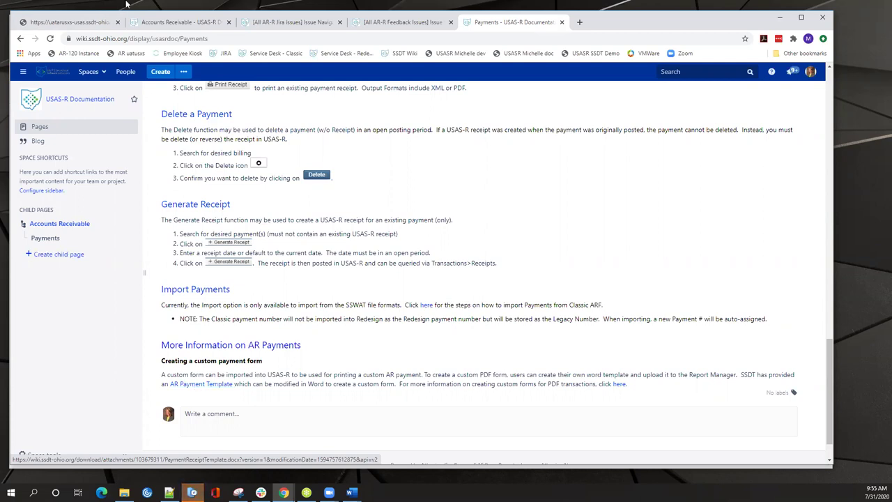
- Return to the payment in USAS-R, dismiss its receipt printing options without printing, and close the payment
{"action": "left_click", "coordinate": [77, 23]}
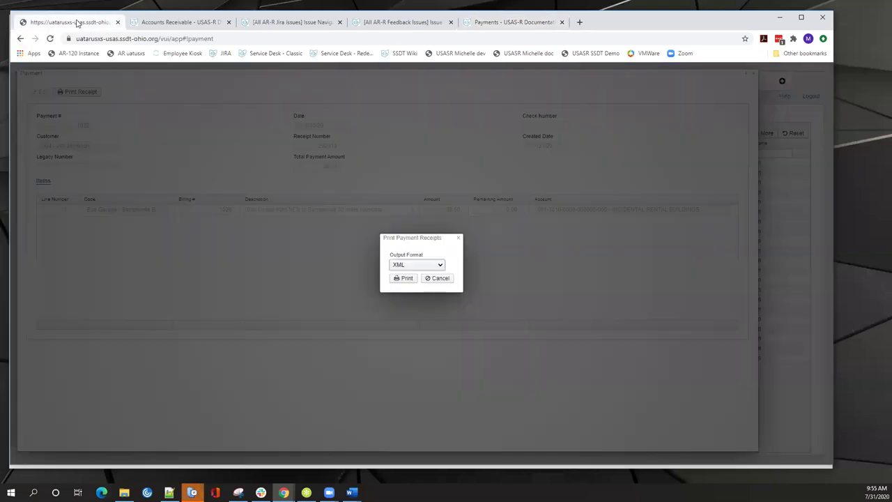
{"action": "left_click", "coordinate": [458, 240]}
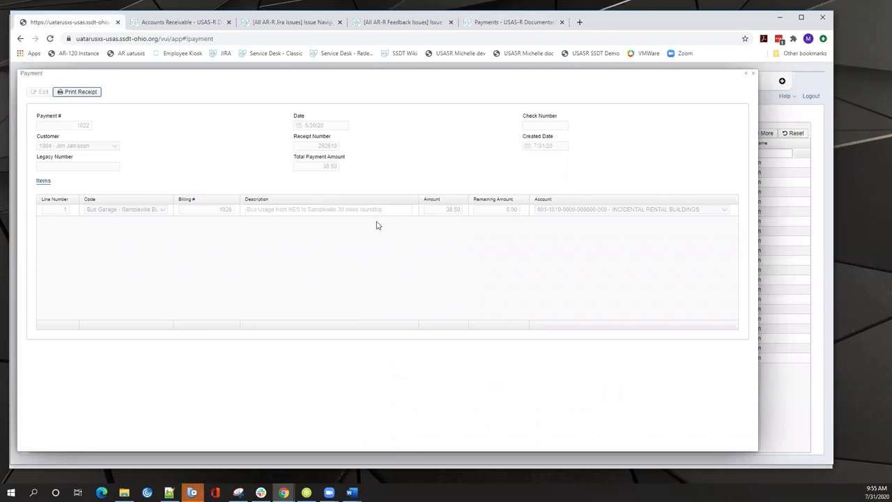
{"action": "left_click", "coordinate": [753, 74]}
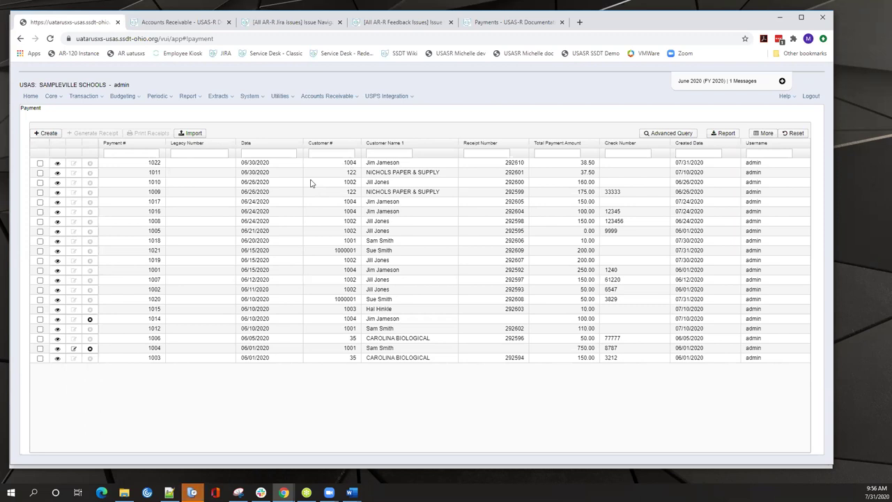
- Open the AR Ledger Query and filter it to ledger codes containing "bus" and billing number 1026
{"action": "left_click", "coordinate": [351, 97]}
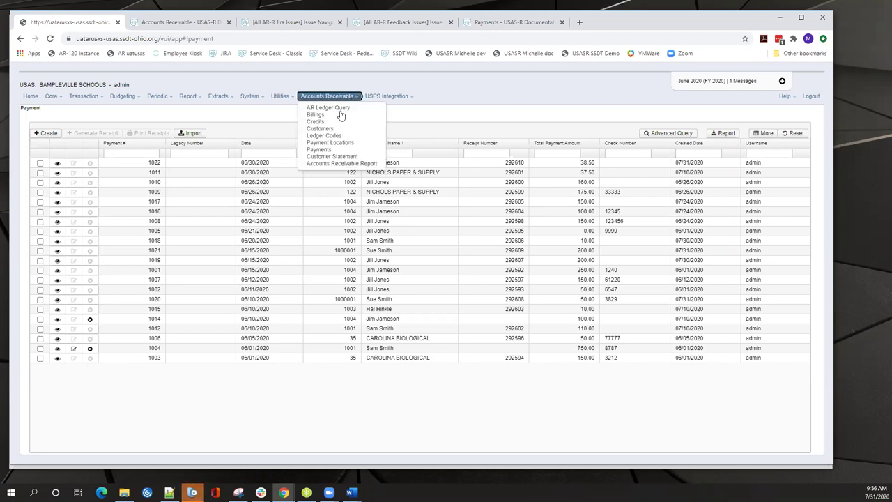
{"action": "left_click", "coordinate": [340, 110]}
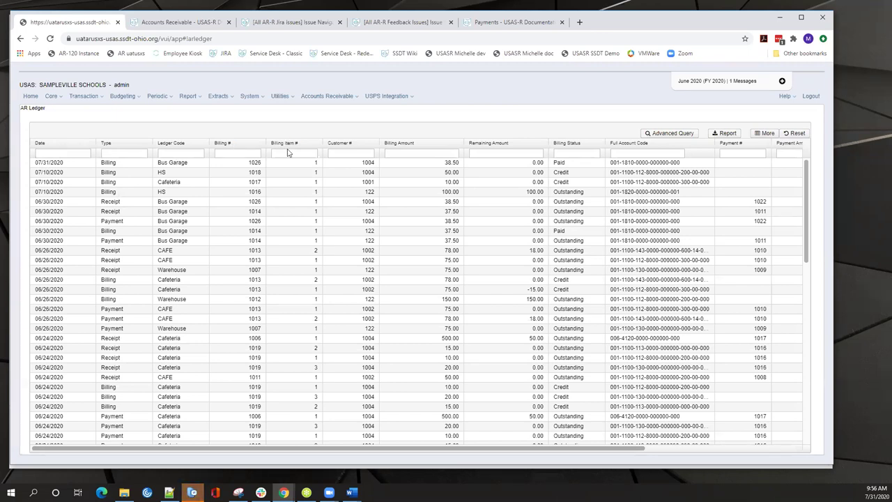
{"action": "left_click", "coordinate": [226, 294]}
{"action": "mouse_move", "coordinate": [597, 449]}
{"action": "left_mouse_down"}
{"action": "mouse_move", "coordinate": [795, 449]}
{"action": "mouse_move", "coordinate": [597, 450]}
{"action": "left_mouse_up"}
{"action": "left_click", "coordinate": [173, 152]}
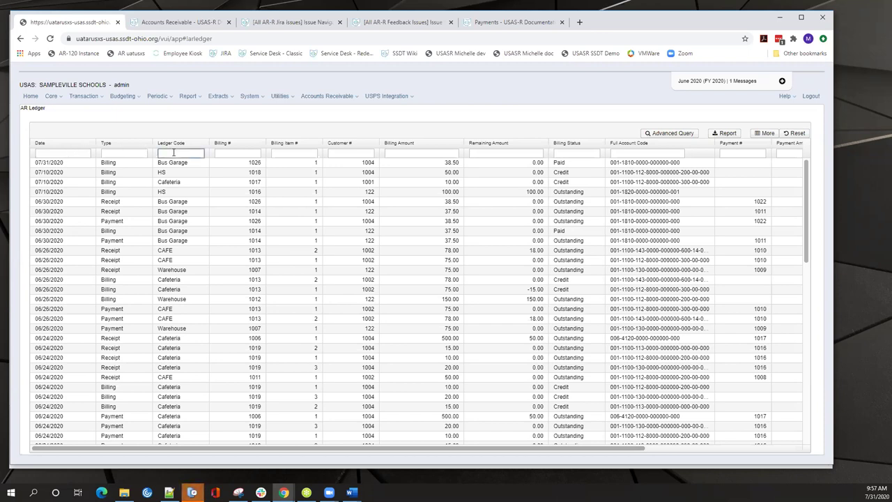
{"action": "type", "text": "bus"}
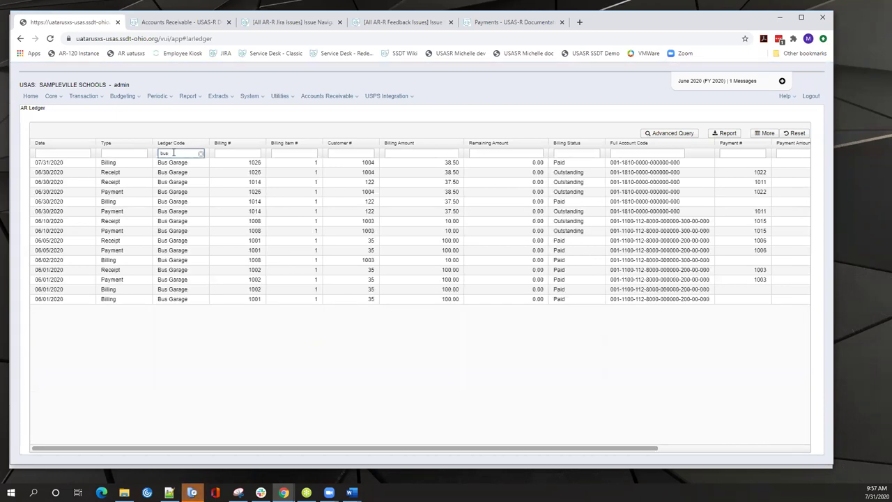
{"action": "key", "text": "Tab"}
{"action": "type", "text": "1026"}
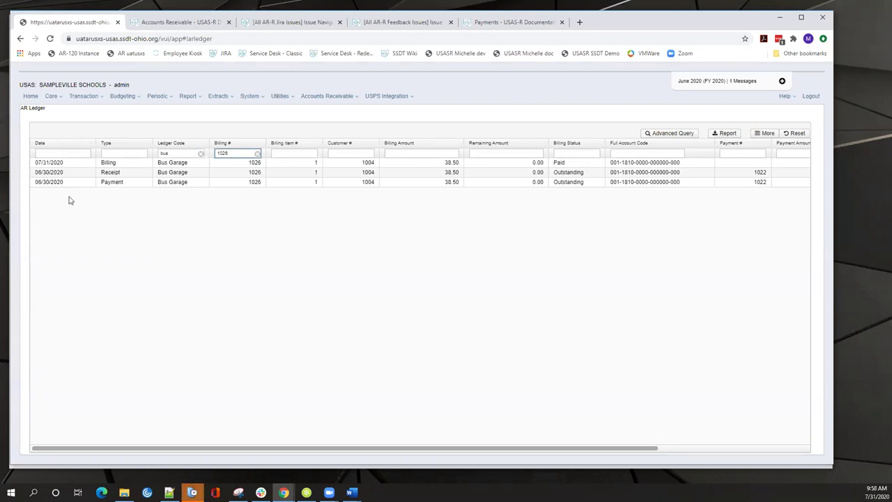
- Sort the filtered ledger rows by descending date and review their payment and receipt columns
{"action": "left_click", "coordinate": [82, 143]}
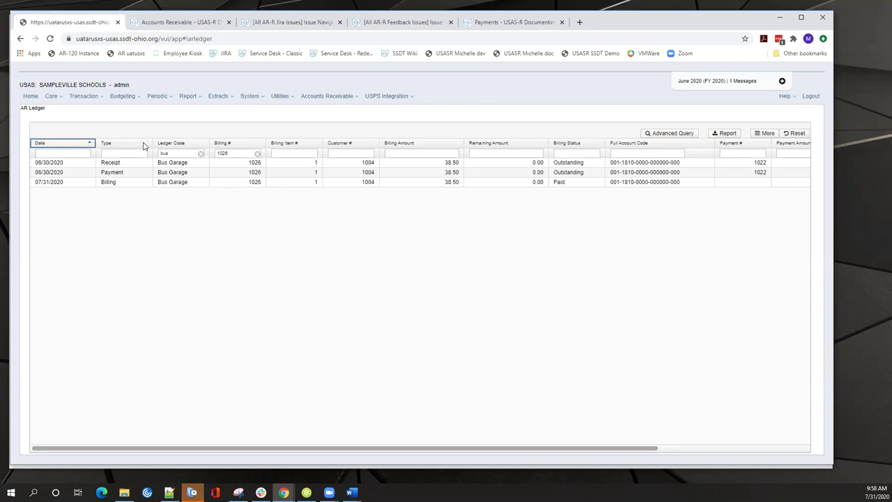
{"action": "left_click", "coordinate": [143, 144], "text": "shift"}
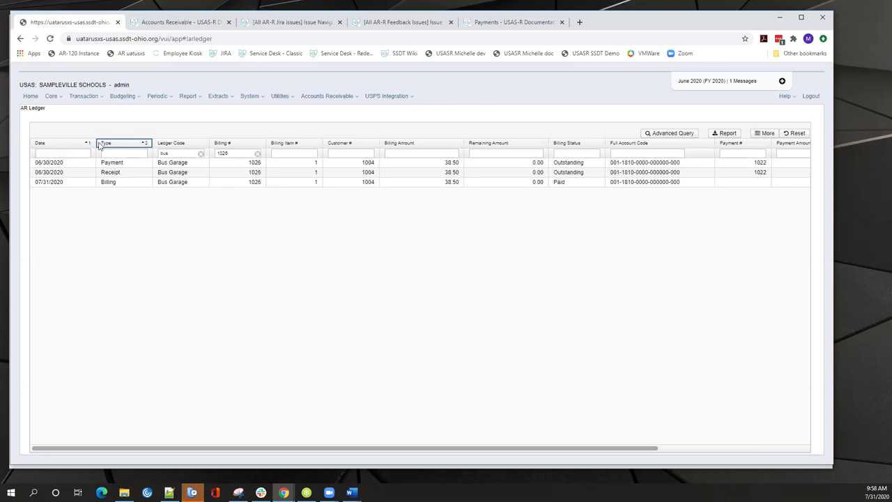
{"action": "left_click", "coordinate": [75, 147]}
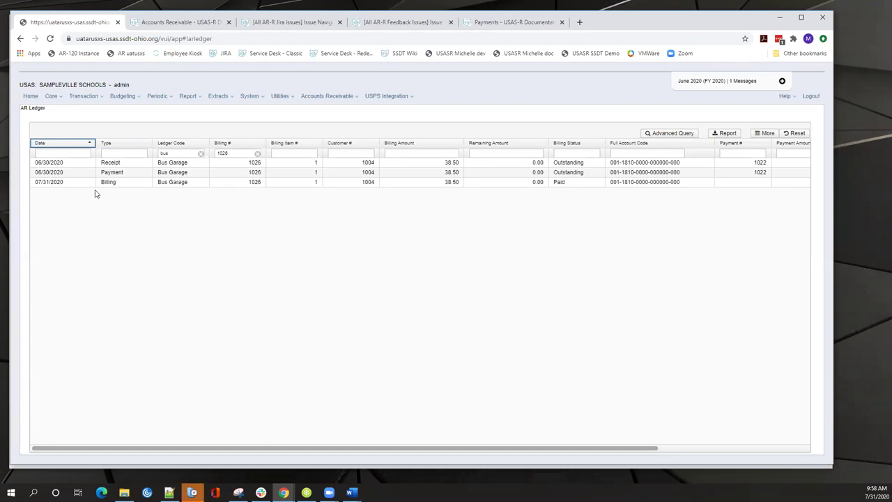
{"action": "left_click", "coordinate": [85, 145]}
{"action": "left_click_drag", "start_coordinate": [637, 450], "coordinate": [574, 451]}
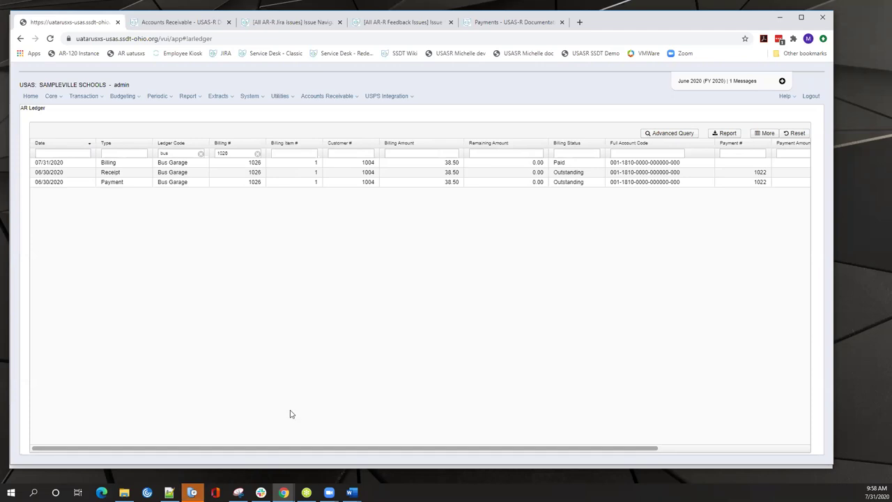
{"action": "left_click_drag", "start_coordinate": [322, 452], "coordinate": [474, 451]}
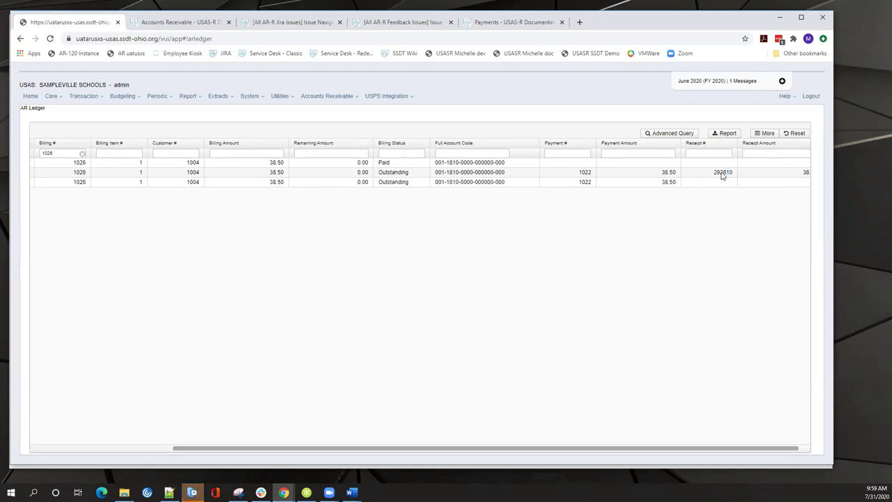
{"action": "left_click_drag", "start_coordinate": [356, 450], "coordinate": [197, 454]}
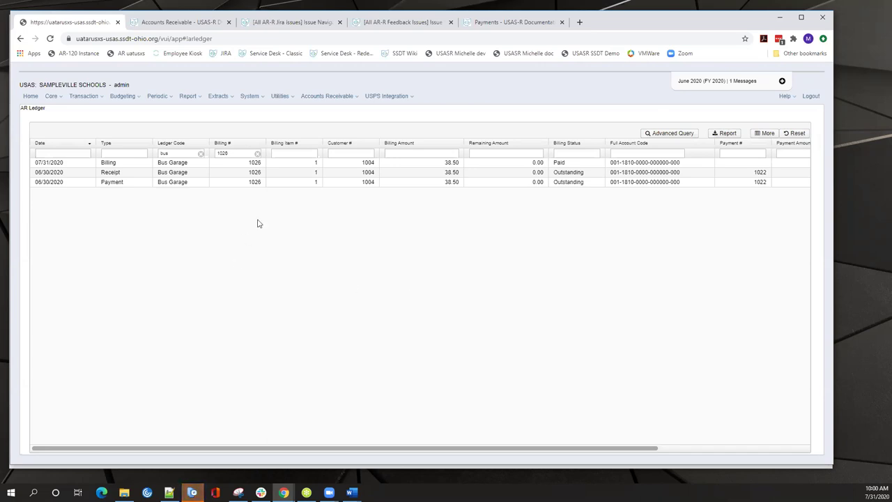
- Return to the billings grid, filter the billing number by 1021, and view the details of the HS billing with Credit status
{"action": "left_click", "coordinate": [344, 99]}
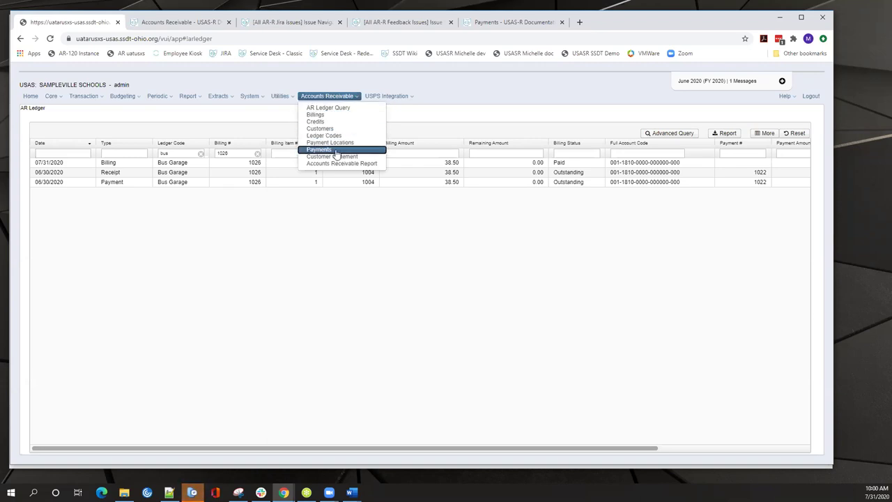
{"action": "left_click", "coordinate": [327, 116]}
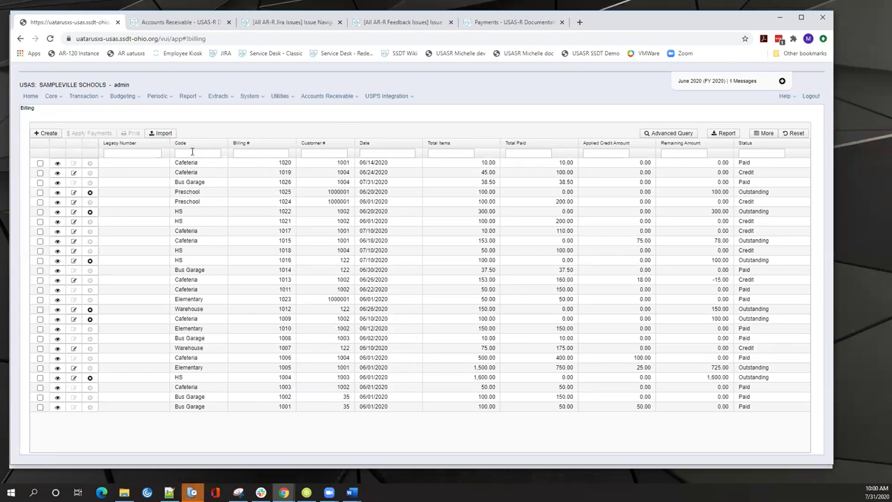
{"action": "left_click", "coordinate": [237, 152]}
{"action": "type", "text": "1021"}
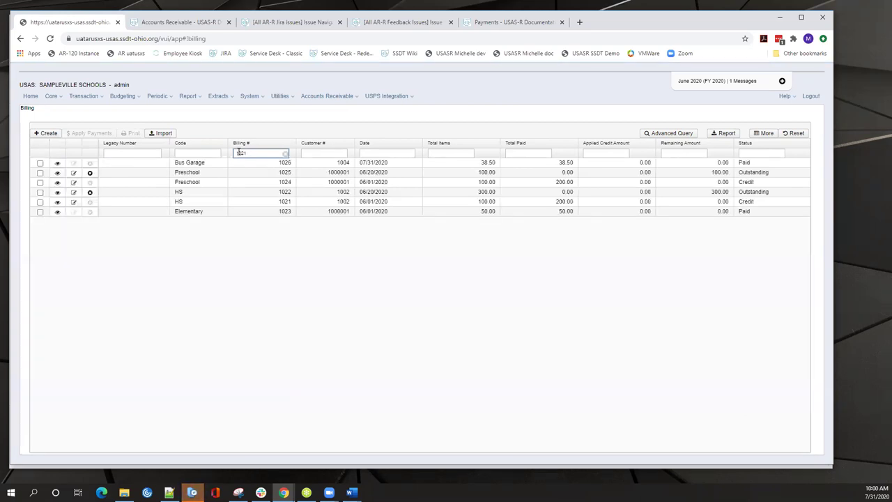
{"action": "left_click", "coordinate": [57, 201]}
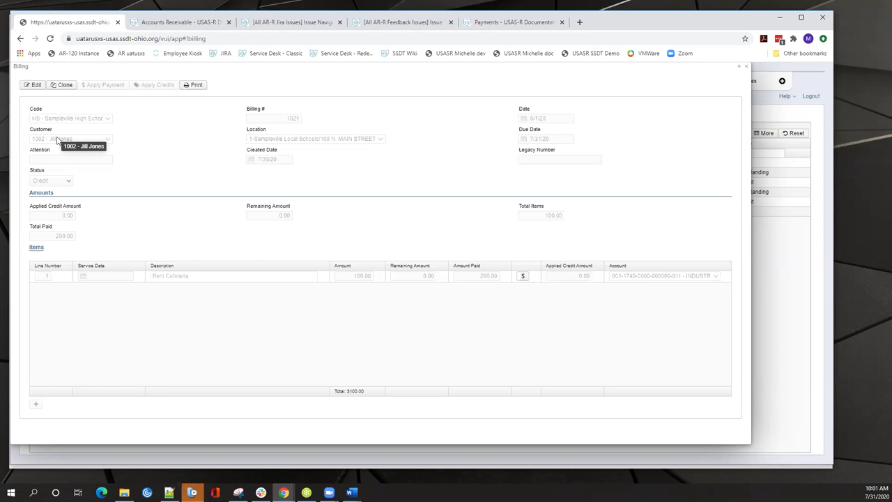
{"action": "left_click", "coordinate": [746, 67]}
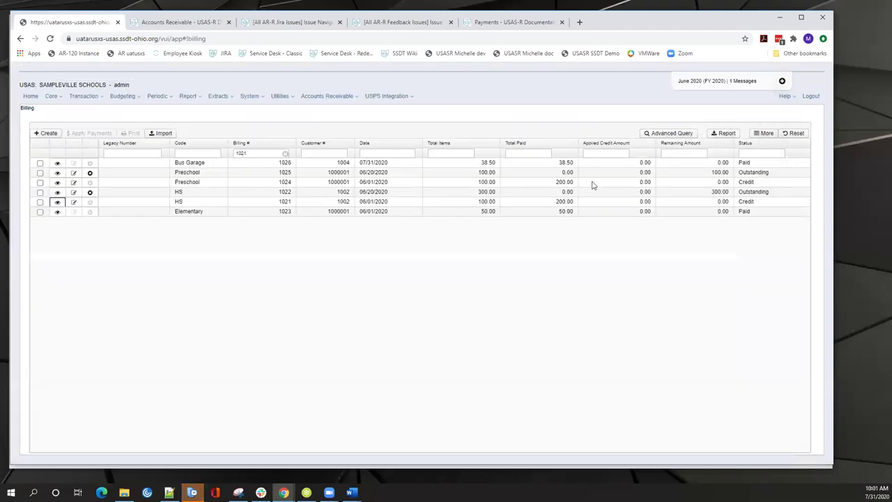
- View the outstanding HS billing 1022 and open credit management for its Rent Gym item
{"action": "left_click", "coordinate": [58, 192]}
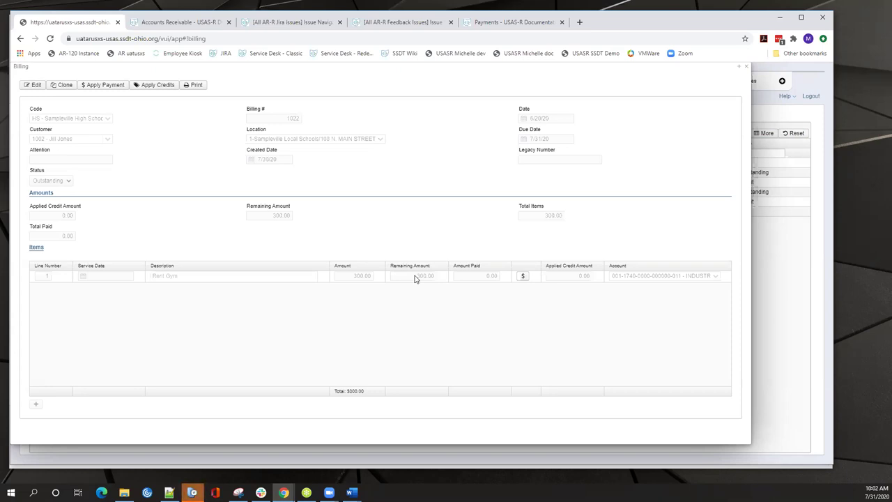
{"action": "left_click", "coordinate": [523, 277]}
{"action": "left_click", "coordinate": [522, 276]}
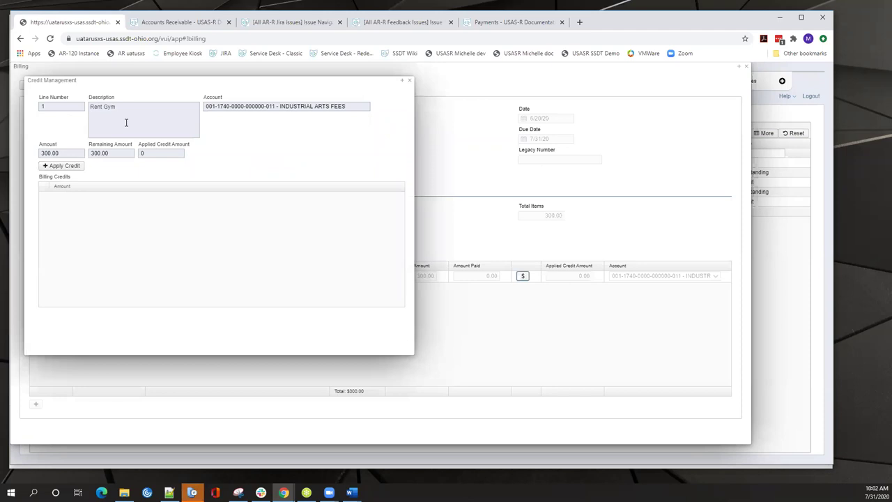
- Apply 50 from the customer's open 100.00 credit to the Rent Gym item and move the credit management window aside
{"action": "left_click", "coordinate": [73, 168]}
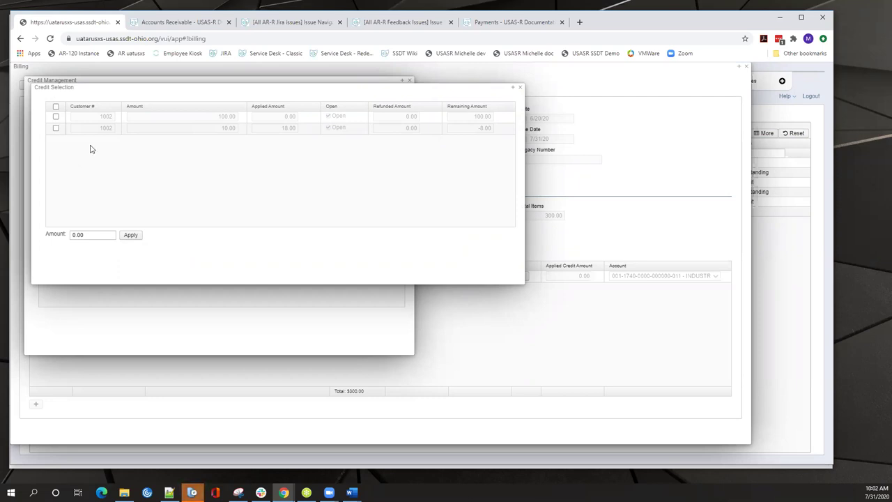
{"action": "left_click", "coordinate": [86, 234]}
{"action": "double_click", "coordinate": [86, 235]}
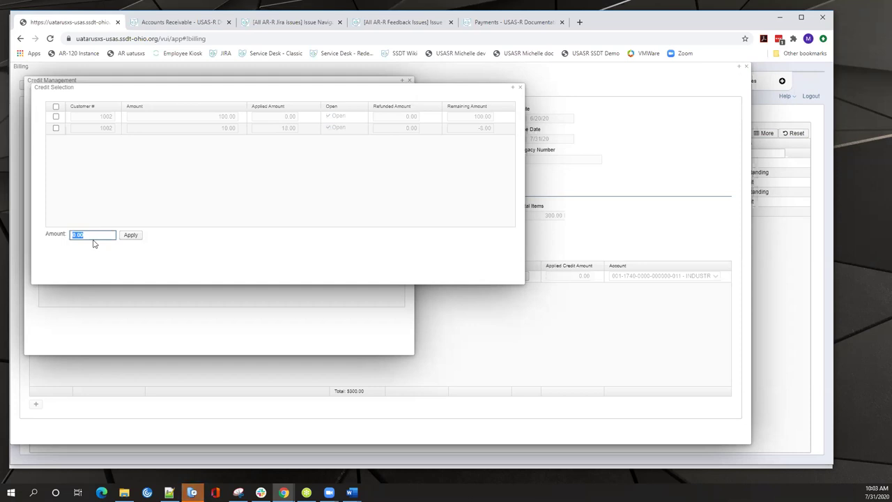
{"action": "left_click", "coordinate": [55, 117]}
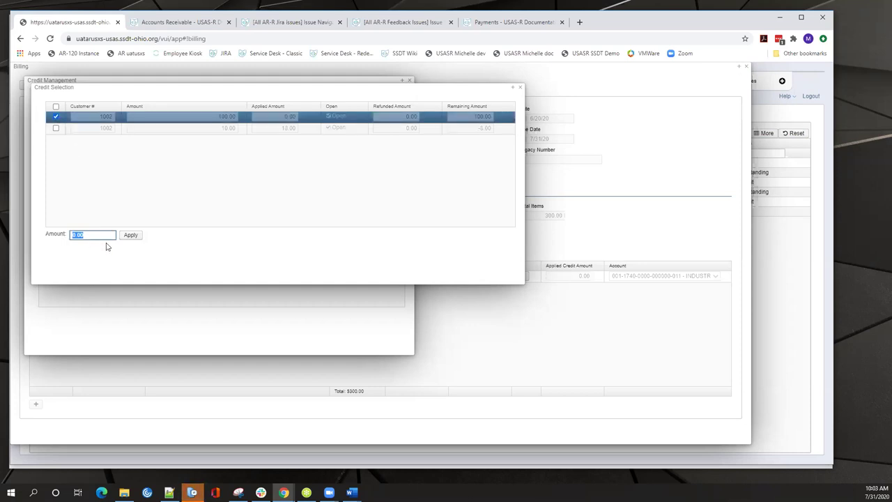
{"action": "left_click", "coordinate": [92, 236]}
{"action": "key", "text": "BackSpace"}
{"action": "key", "text": "BackSpace"}
{"action": "key", "text": "BackSpace"}
{"action": "key", "text": "BackSpace"}
{"action": "type", "text": "50"}
{"action": "left_click", "coordinate": [130, 236]}
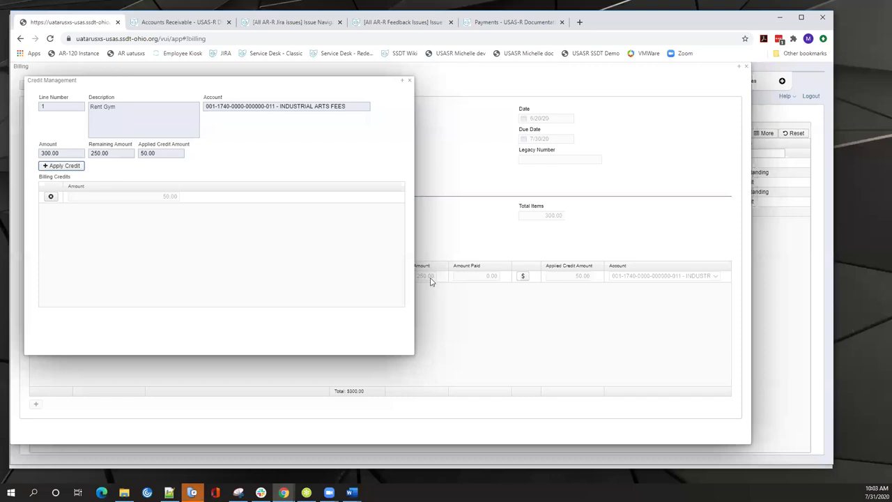
{"action": "left_click_drag", "start_coordinate": [283, 81], "coordinate": [247, 82]}
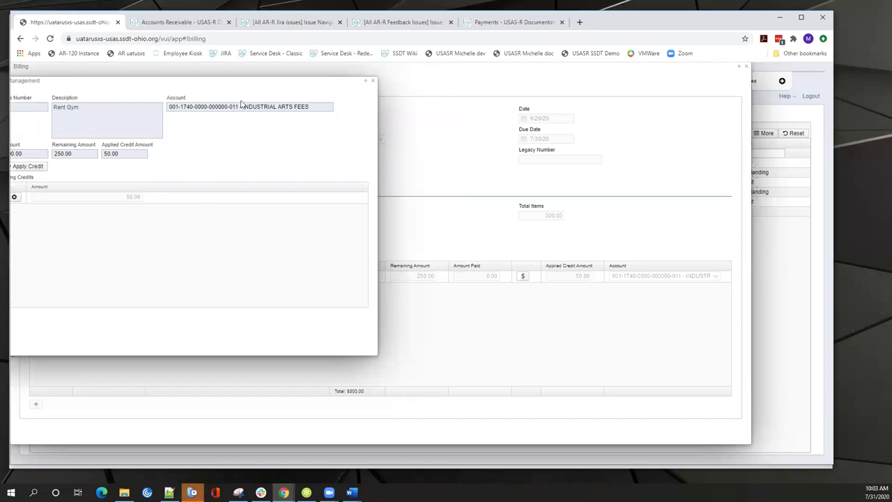
- Close both credit management windows and the view of HS billing 1022 to return to the billings grid
{"action": "left_click", "coordinate": [373, 84]}
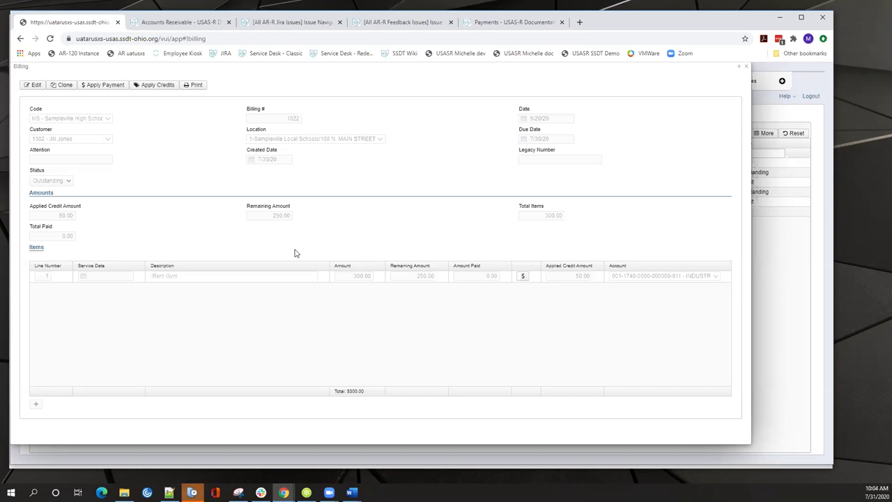
{"action": "left_click", "coordinate": [746, 68]}
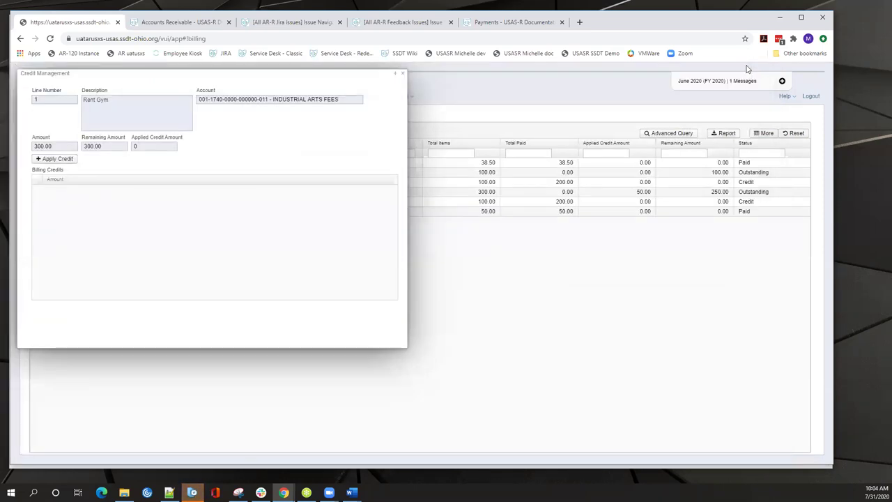
{"action": "left_click", "coordinate": [403, 73]}
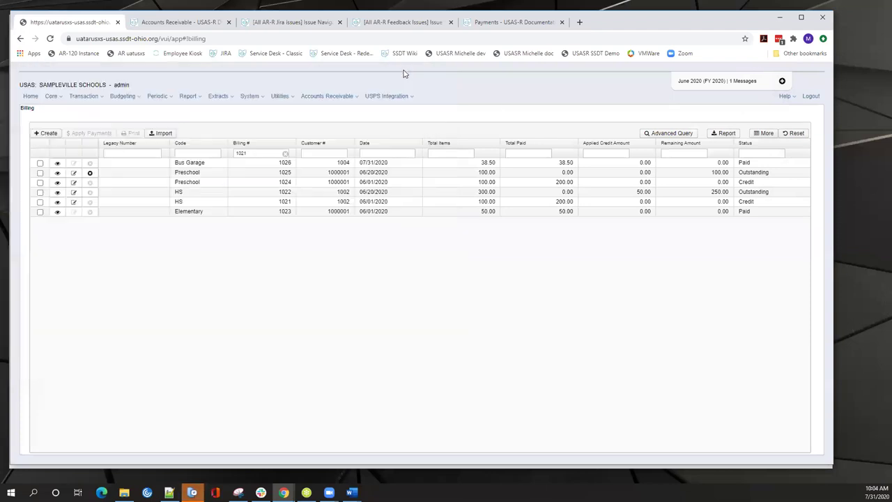
- Open the Accounts Receivable credits grid, select the HS credit from billing 1021, and open its refund form
{"action": "left_click", "coordinate": [329, 97]}
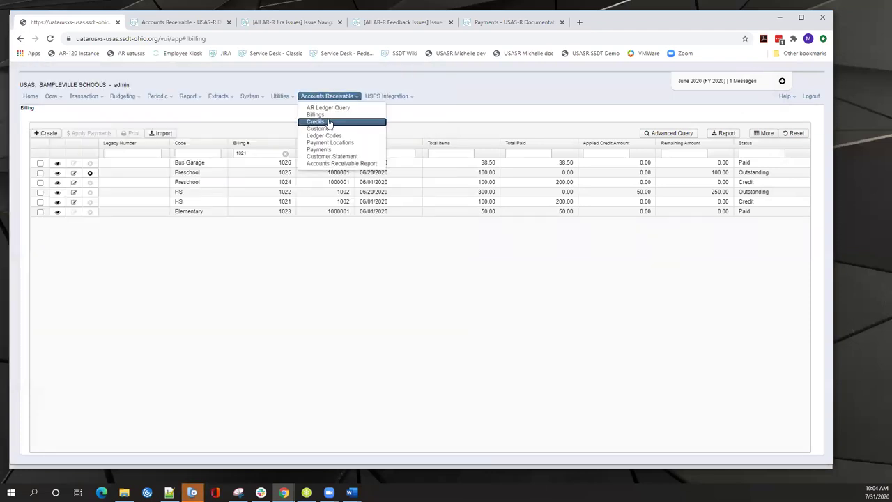
{"action": "left_click", "coordinate": [329, 123]}
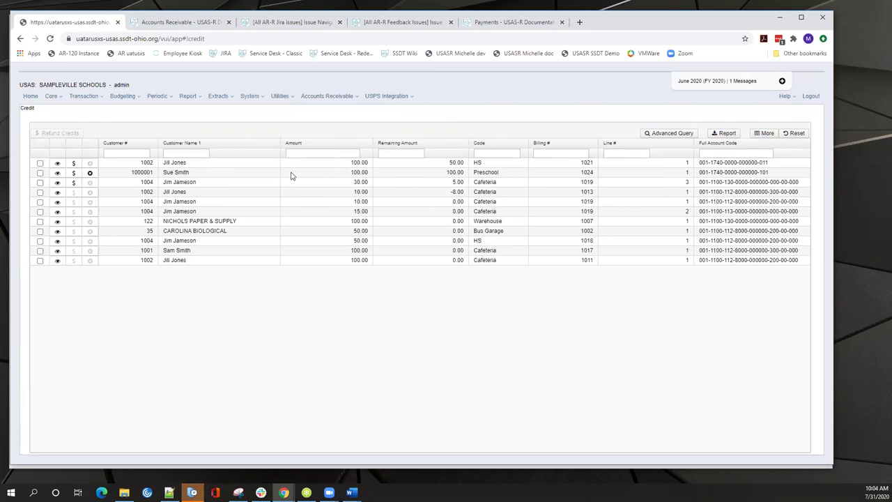
{"action": "left_click", "coordinate": [40, 164]}
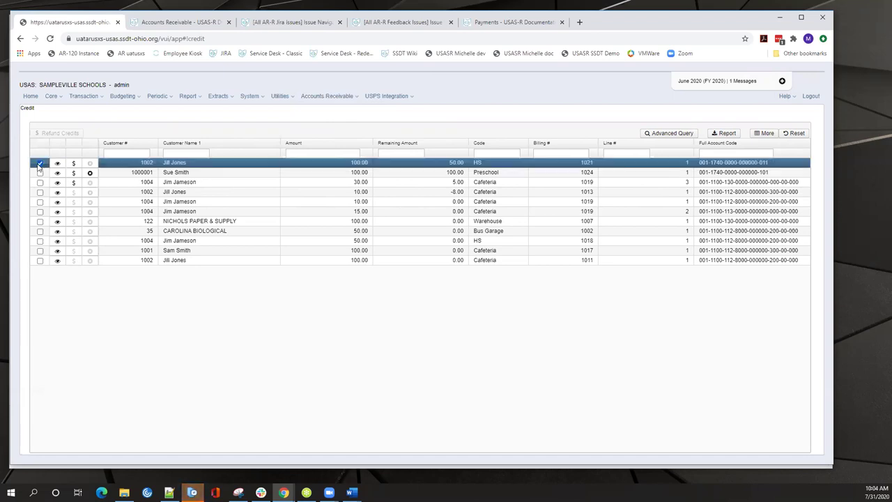
{"action": "left_click", "coordinate": [60, 133]}
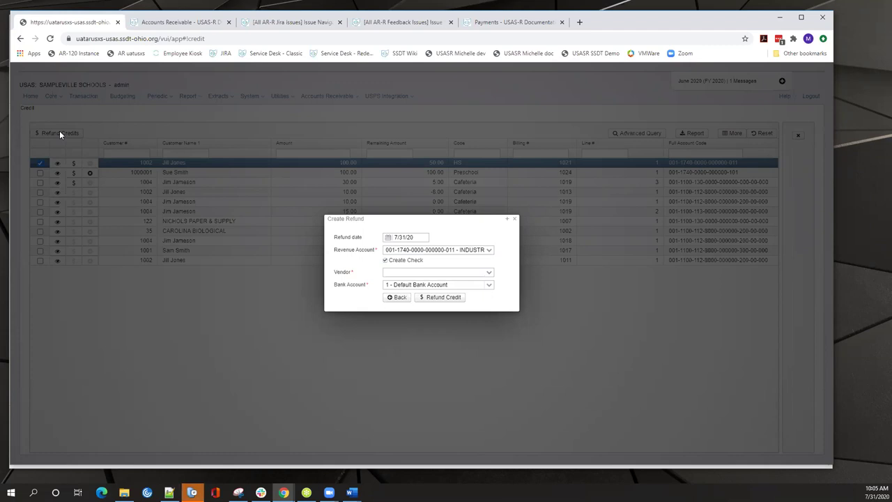
- Read the refund instructions on the Credits page of the USAS-R documentation, and close the refund form without issuing the refund
{"action": "left_click", "coordinate": [515, 25]}
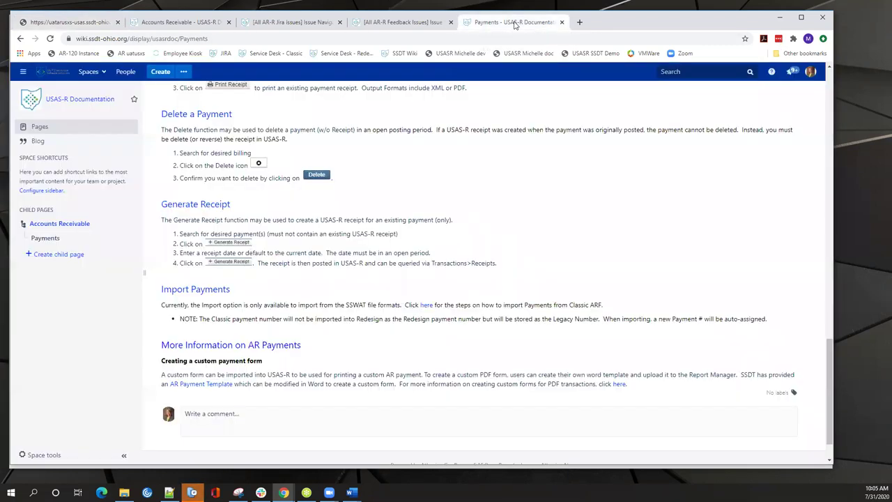
{"action": "left_click", "coordinate": [60, 223]}
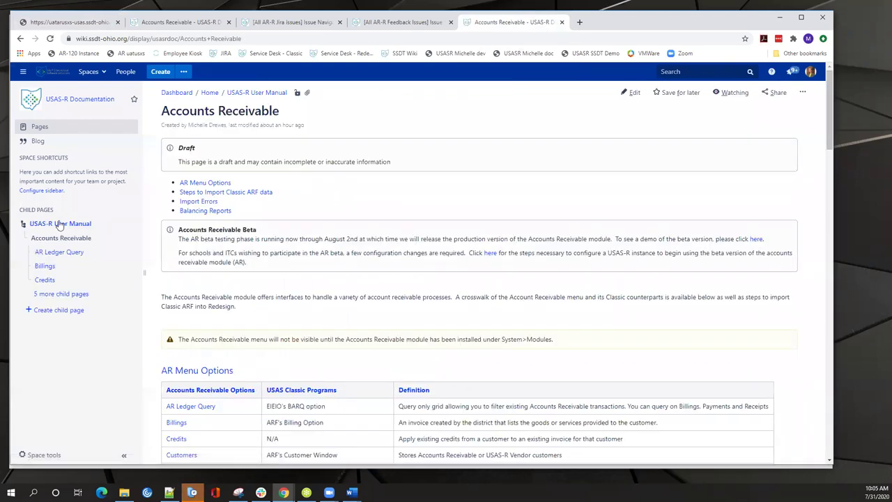
{"action": "left_click", "coordinate": [45, 281]}
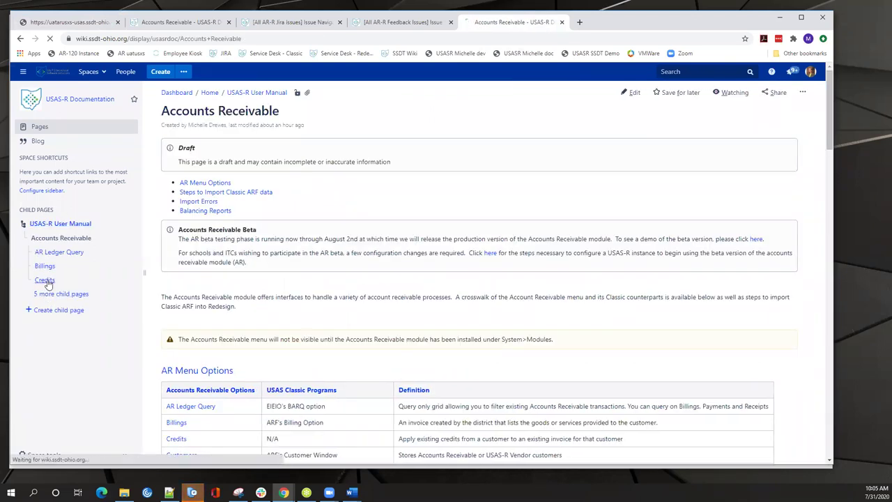
{"action": "scroll", "coordinate": [310, 275], "scroll_direction": "down", "scroll_amount": 3}
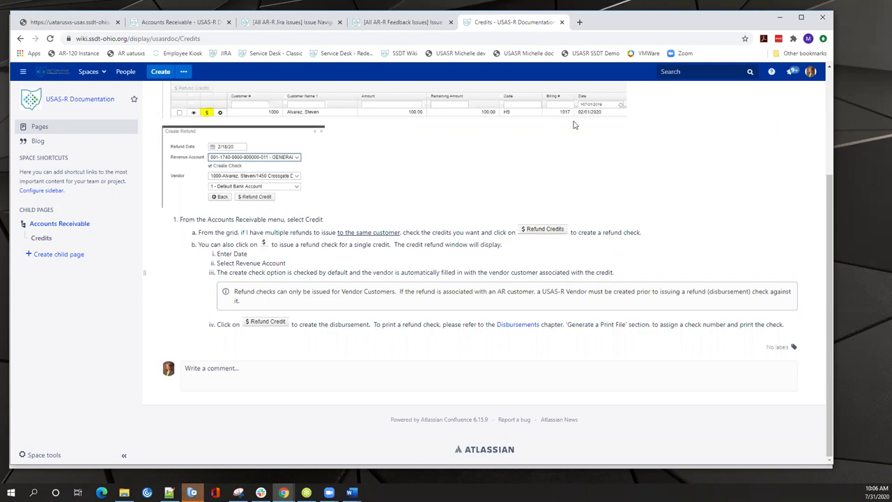
{"action": "left_click", "coordinate": [90, 21]}
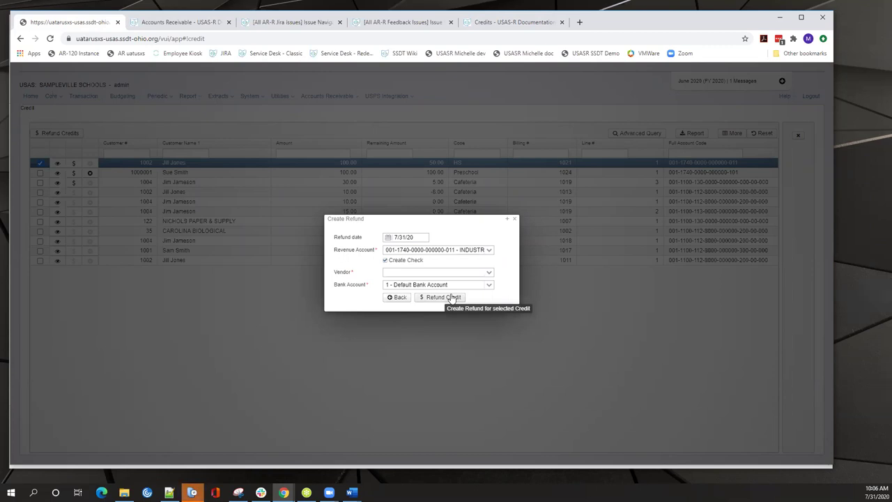
{"action": "left_click", "coordinate": [514, 219]}
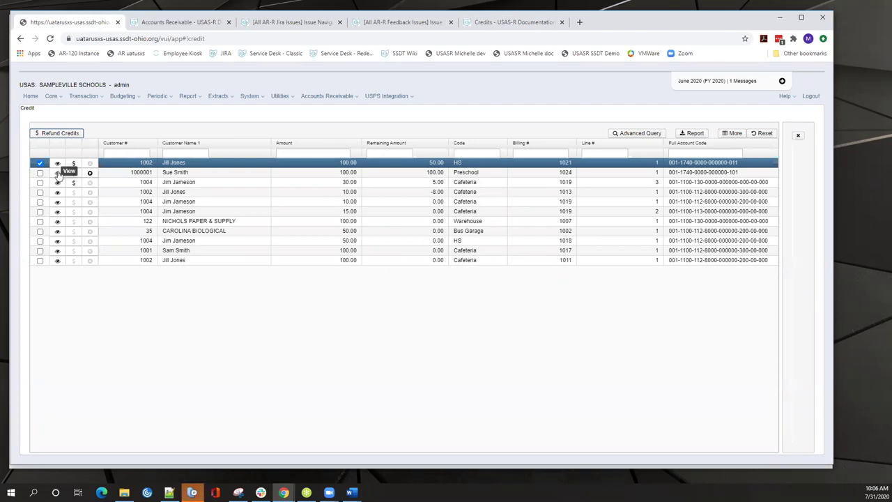
- View the Customer Statement report options and the Accounts Receivable Report options, including the fund type choices
{"action": "left_click", "coordinate": [336, 97]}
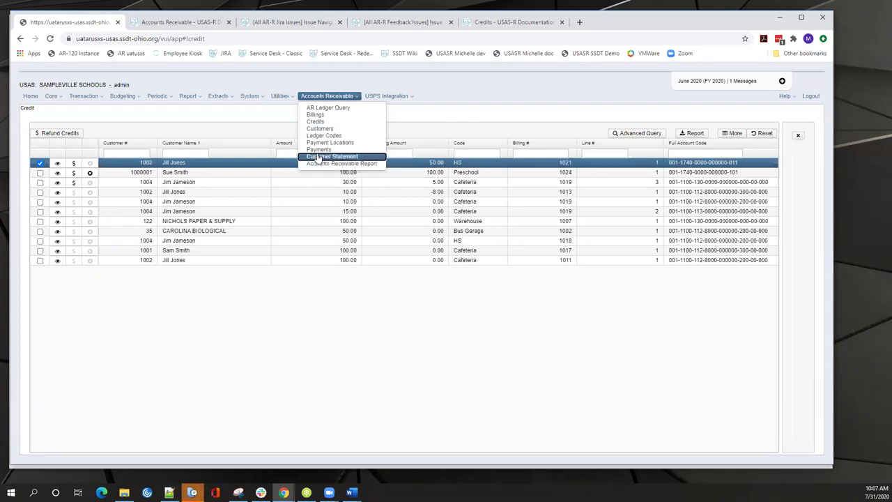
{"action": "left_click", "coordinate": [317, 157]}
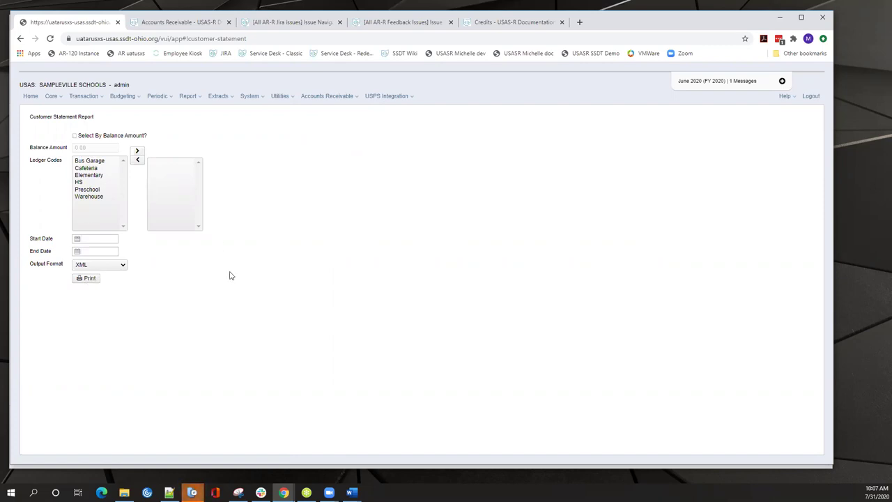
{"action": "left_click", "coordinate": [327, 97]}
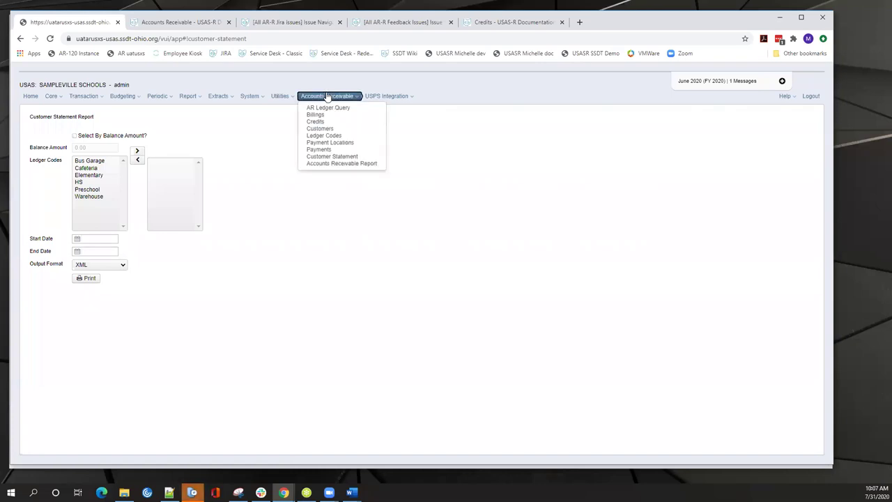
{"action": "left_click", "coordinate": [342, 164]}
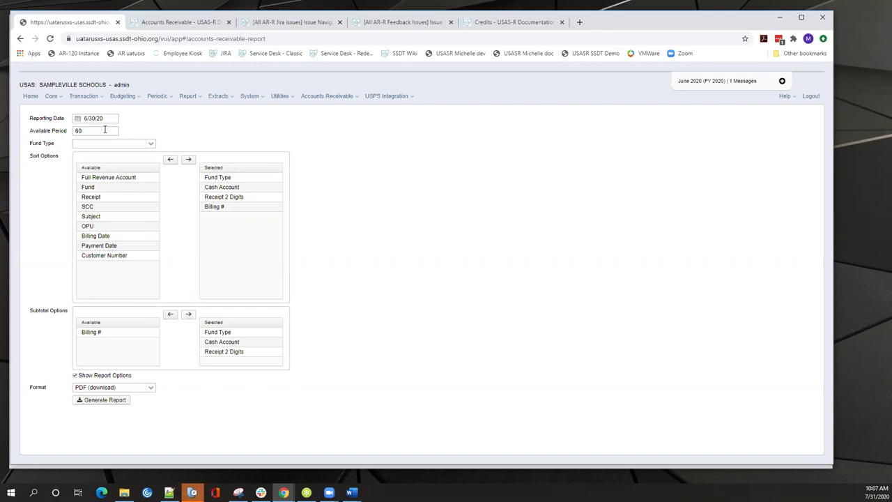
{"action": "left_click", "coordinate": [150, 143]}
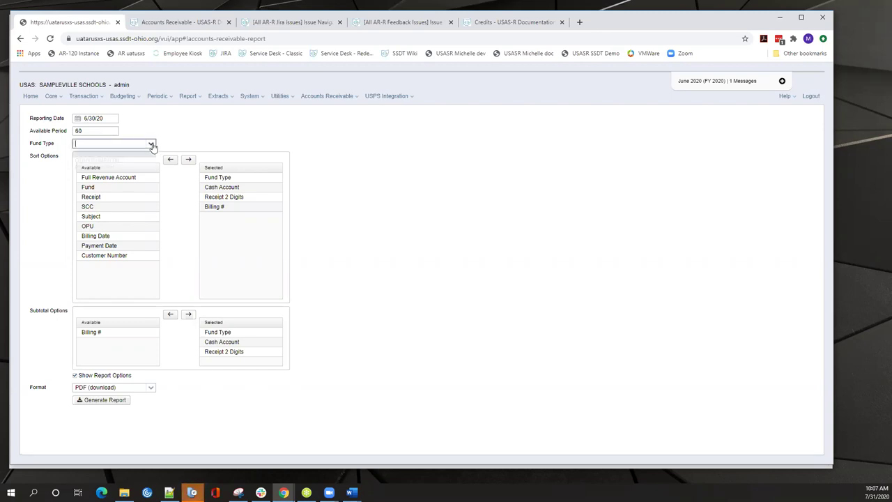
{"action": "left_click", "coordinate": [173, 136]}
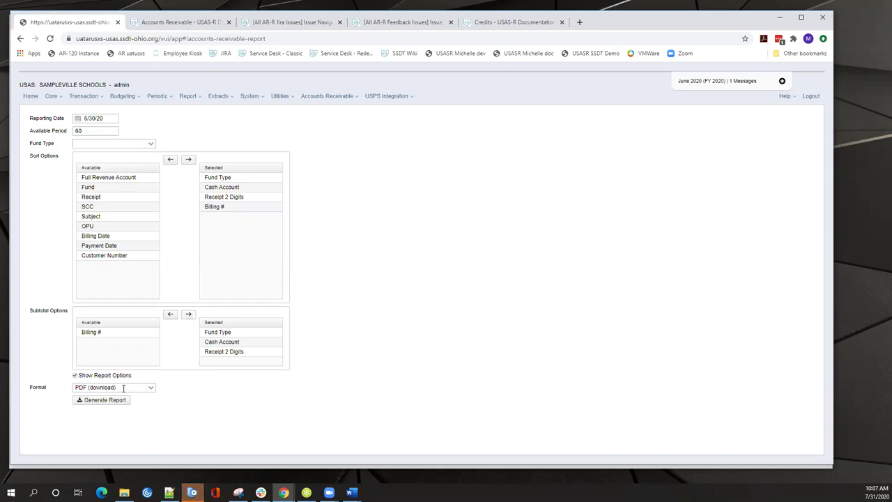
- Open the AR Reports page from the Accounts Receivable chapter of the USAS-R documentation
{"action": "left_click", "coordinate": [506, 22]}
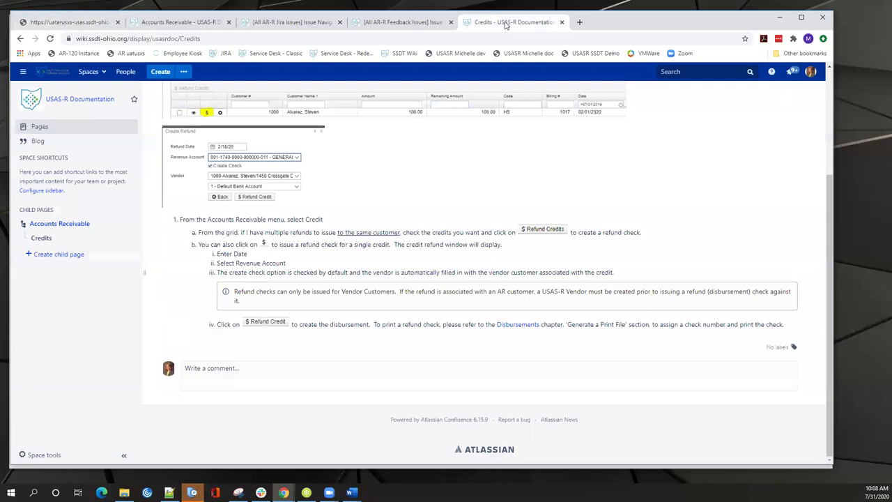
{"action": "left_click", "coordinate": [67, 224]}
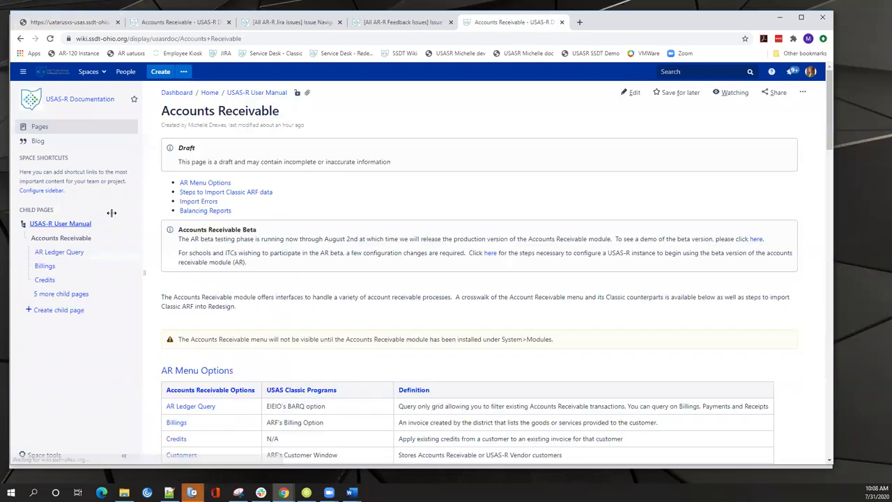
{"action": "scroll", "coordinate": [209, 320], "scroll_direction": "down", "scroll_amount": 3}
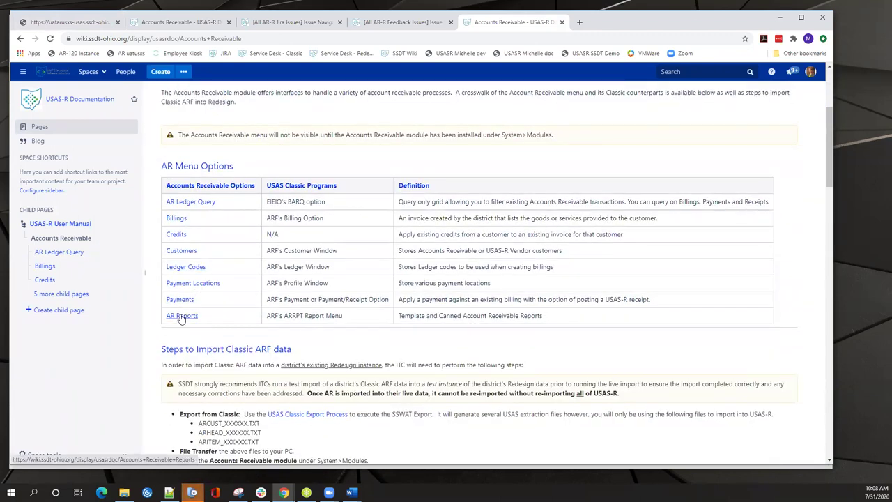
{"action": "left_click", "coordinate": [181, 315]}
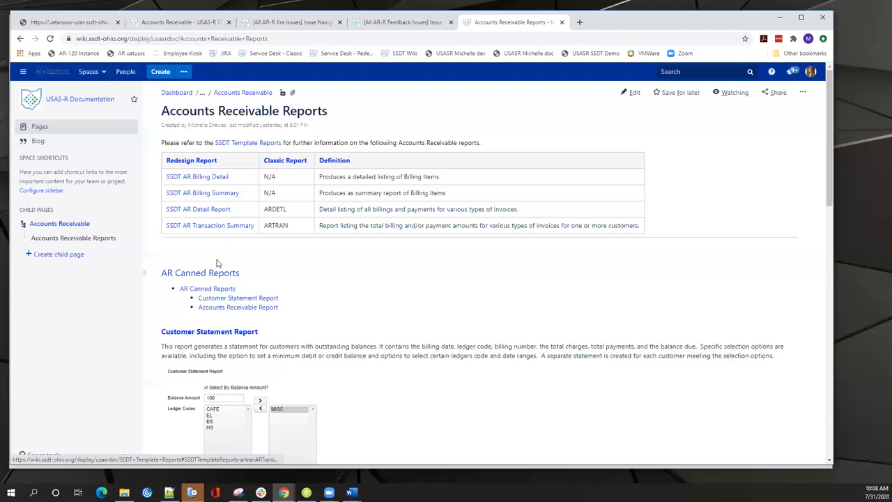
- Read the Accounts Receivable Report section of the documentation and return to the table of SSDT template reports
{"action": "left_click", "coordinate": [217, 311]}
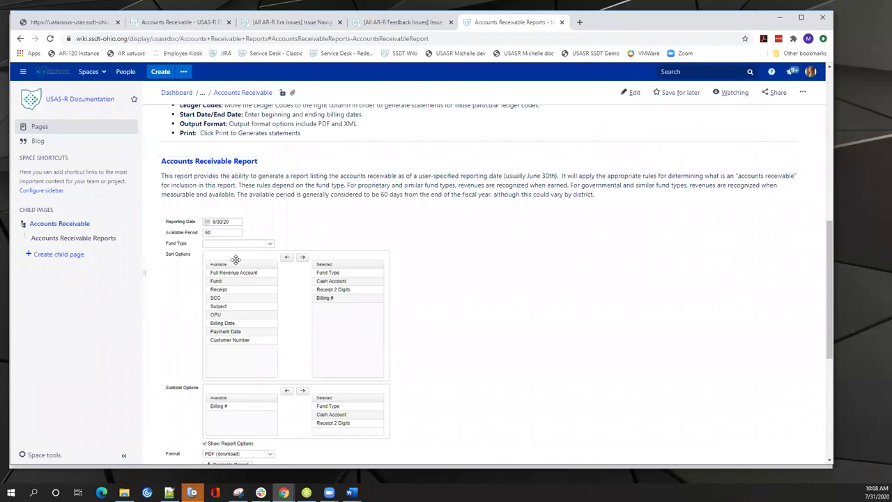
{"action": "scroll", "coordinate": [237, 272], "scroll_direction": "down", "scroll_amount": 1}
{"action": "scroll", "coordinate": [243, 295], "scroll_direction": "down", "scroll_amount": 2}
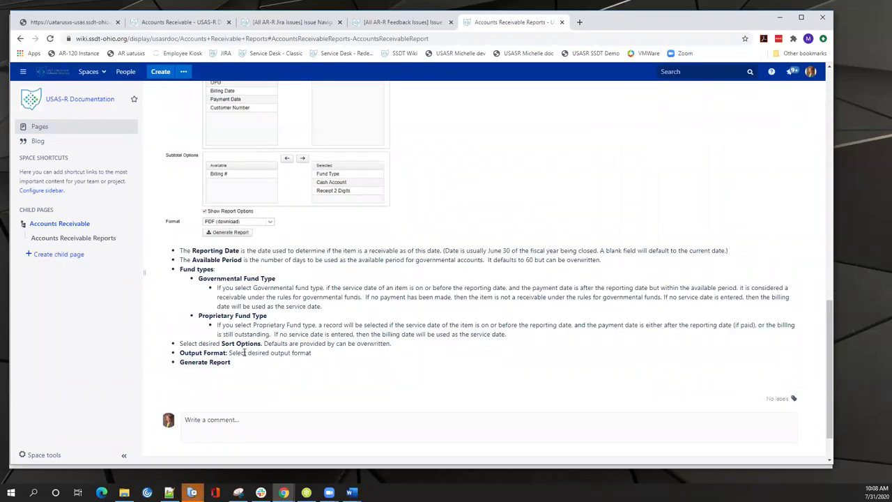
{"action": "scroll", "coordinate": [355, 258], "scroll_direction": "up", "scroll_amount": 3}
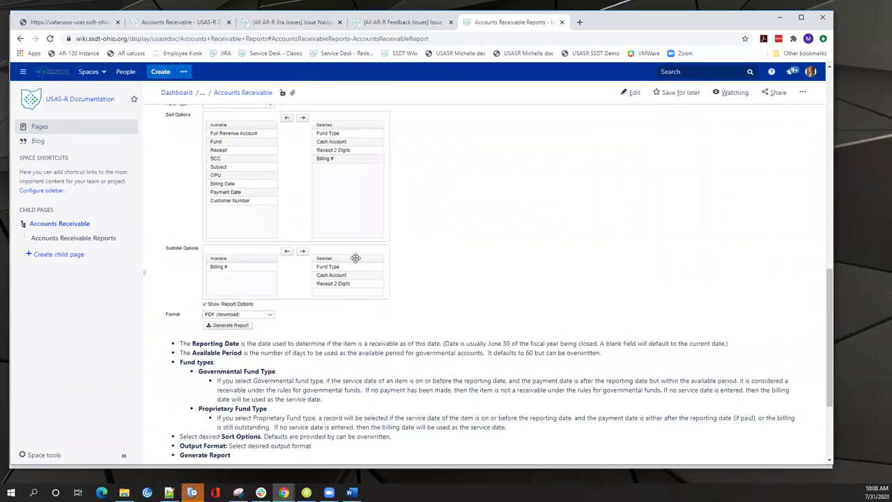
{"action": "scroll", "coordinate": [355, 258], "scroll_direction": "up", "scroll_amount": 10}
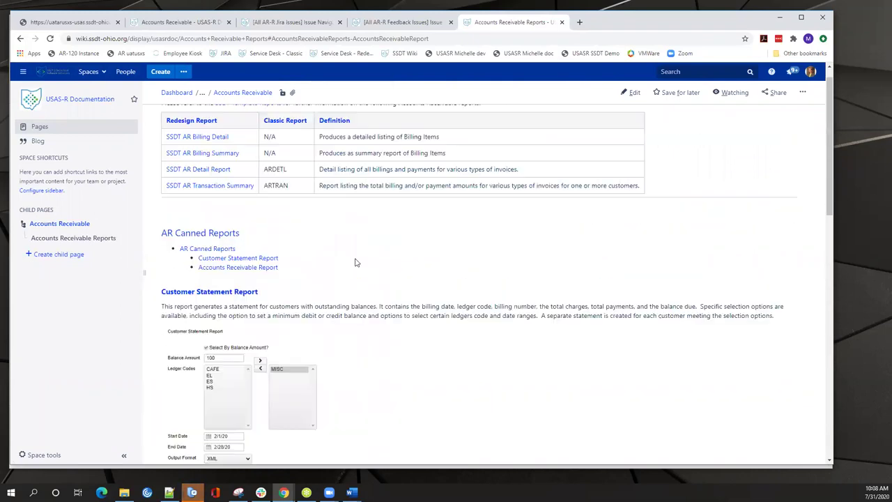
{"action": "scroll", "coordinate": [355, 262], "scroll_direction": "up", "scroll_amount": 1}
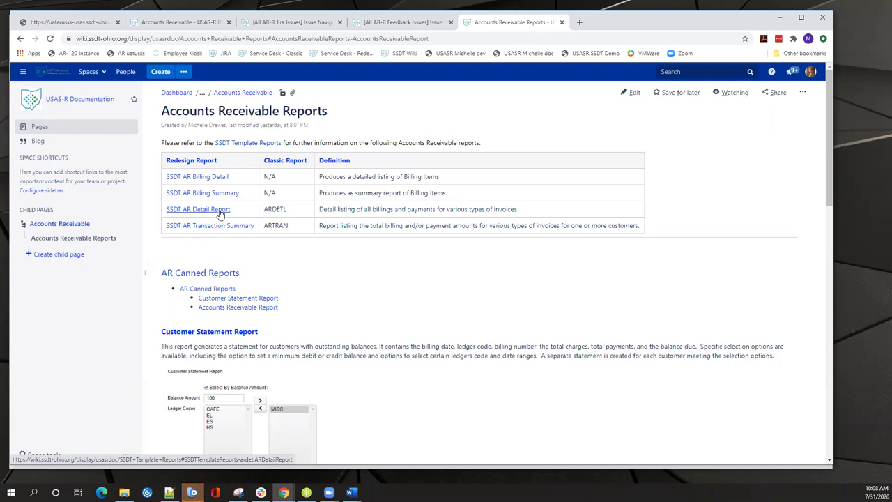
- Return to USAS-R and filter the Report Manager grid by creator "ssdt" and report name "ssdt ar"
{"action": "left_click", "coordinate": [88, 25]}
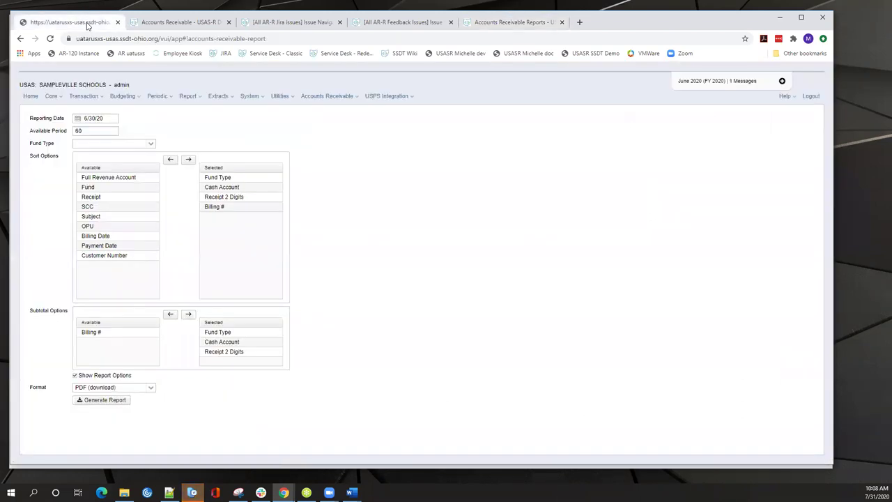
{"action": "left_click", "coordinate": [191, 96]}
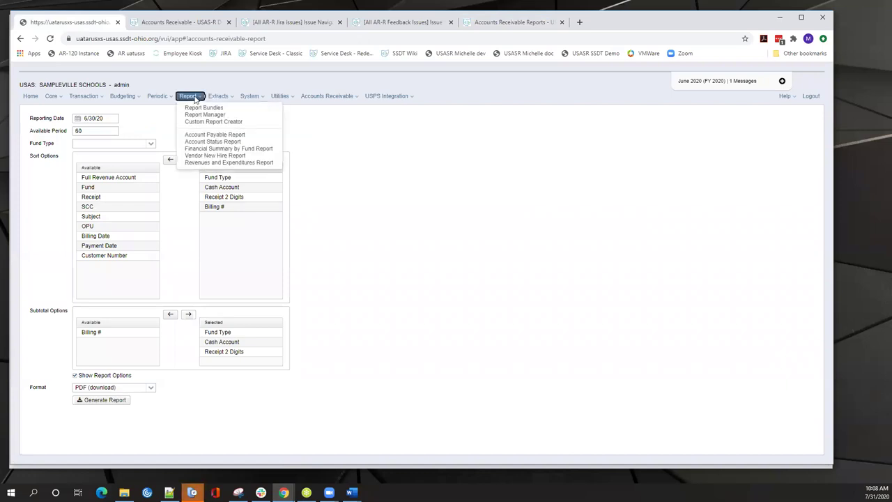
{"action": "left_click", "coordinate": [196, 115]}
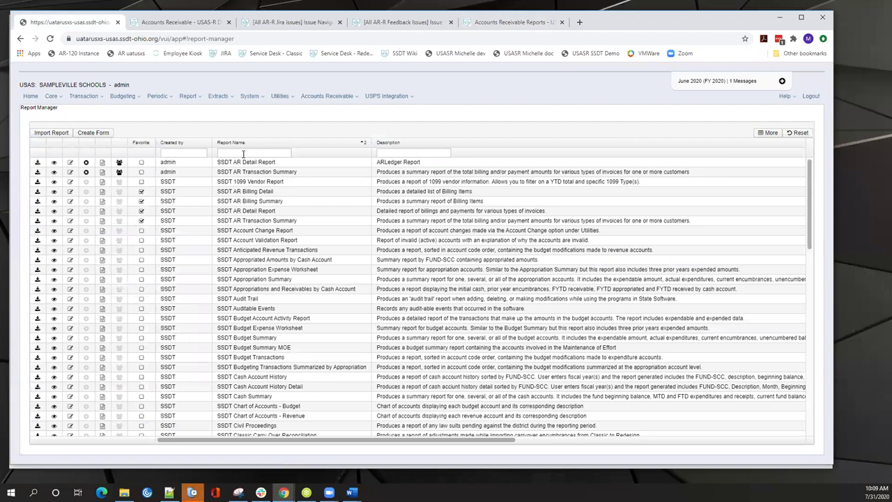
{"action": "left_click", "coordinate": [245, 152]}
{"action": "left_click", "coordinate": [202, 153]}
{"action": "type", "text": "ssdt"}
{"action": "key", "text": "Tab"}
{"action": "type", "text": "ssdt ar"}
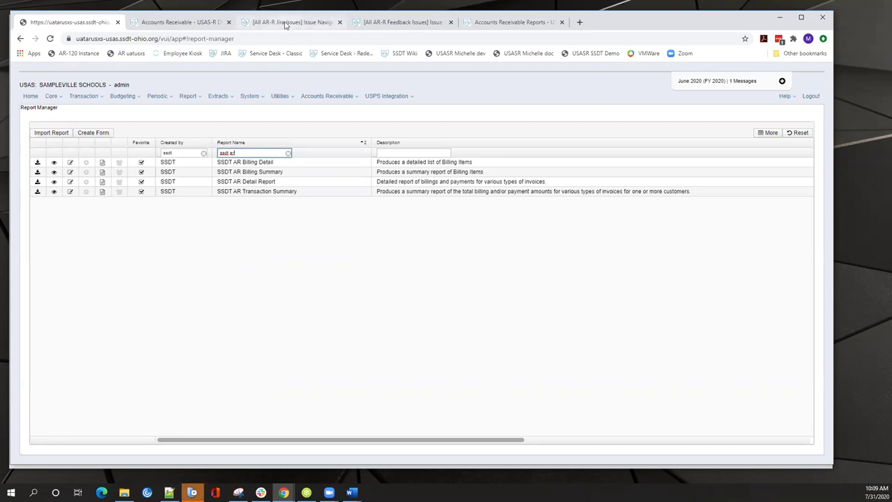
- Switch to the All AR-R Feedback Issues filter in Jira and look through its list of unresolved issues
{"action": "left_click", "coordinate": [398, 24]}
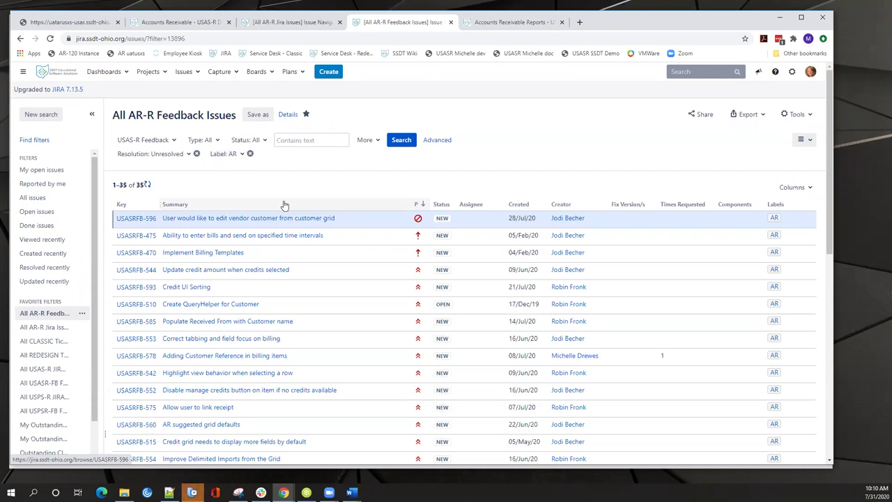
{"action": "scroll", "coordinate": [284, 205], "scroll_direction": "down", "scroll_amount": 2}
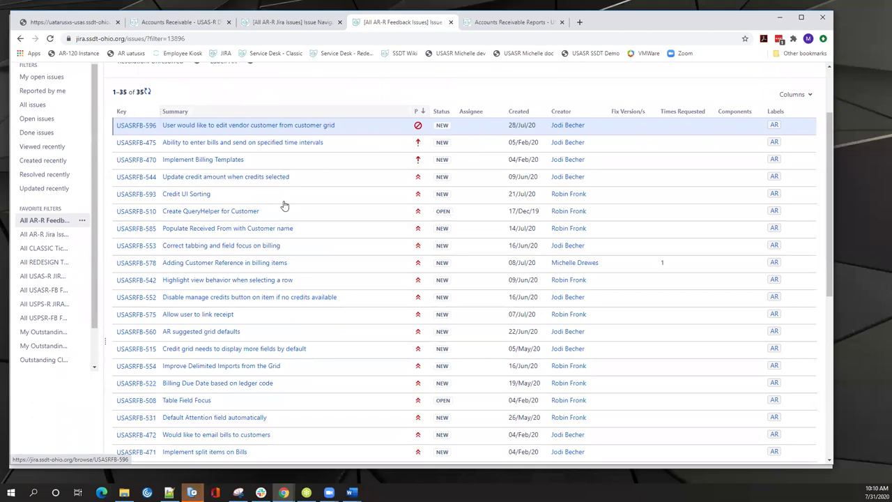
{"action": "scroll", "coordinate": [284, 205], "scroll_direction": "down", "scroll_amount": 2}
{"action": "scroll", "coordinate": [284, 203], "scroll_direction": "down", "scroll_amount": 3}
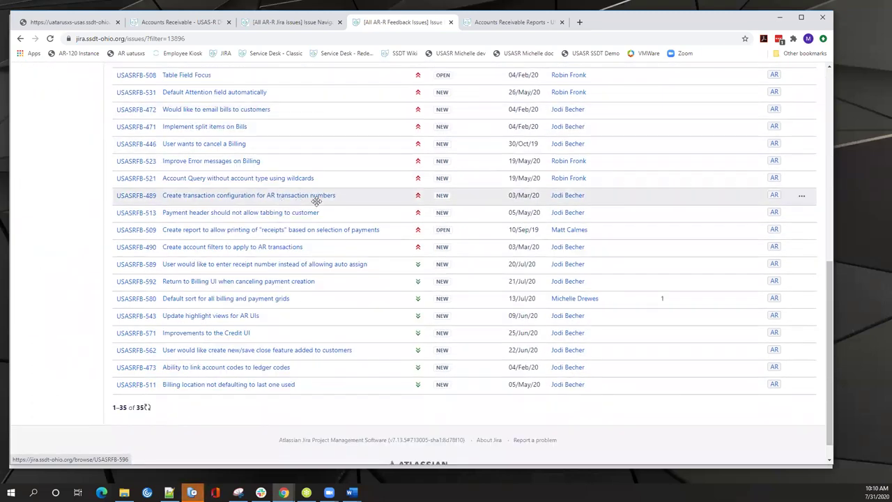
{"action": "scroll", "coordinate": [317, 204], "scroll_direction": "up", "scroll_amount": 4}
{"action": "scroll", "coordinate": [318, 205], "scroll_direction": "up", "scroll_amount": 4}
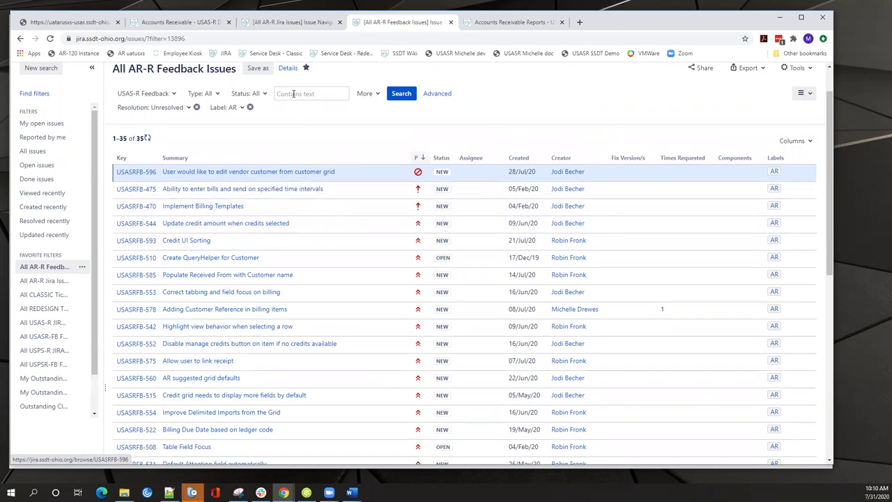
{"action": "scroll", "coordinate": [301, 112], "scroll_direction": "up", "scroll_amount": 1}
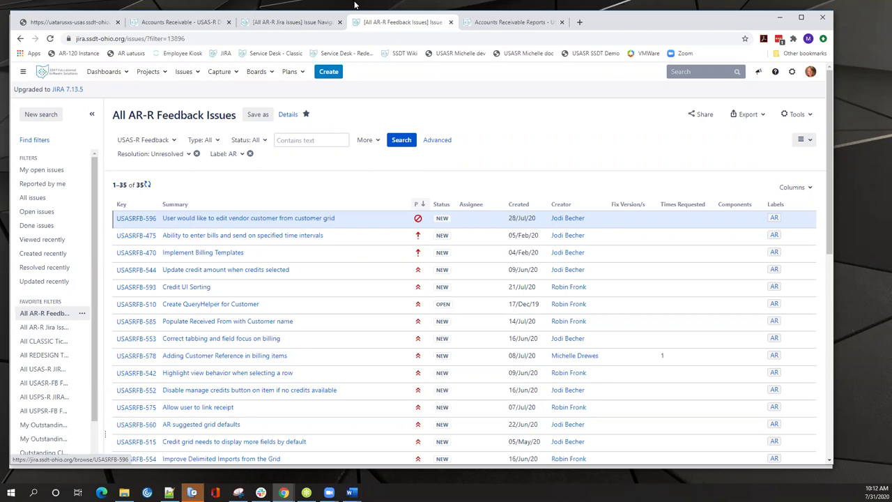
- Go to the SSDT public wiki's main page and open its SSDT Meetings and Trainings page
{"action": "left_click", "coordinate": [512, 22]}
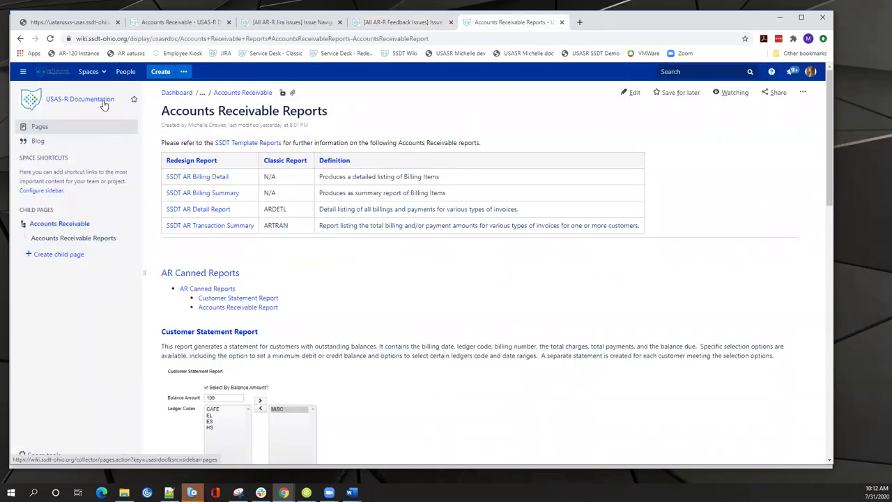
{"action": "left_click", "coordinate": [400, 53]}
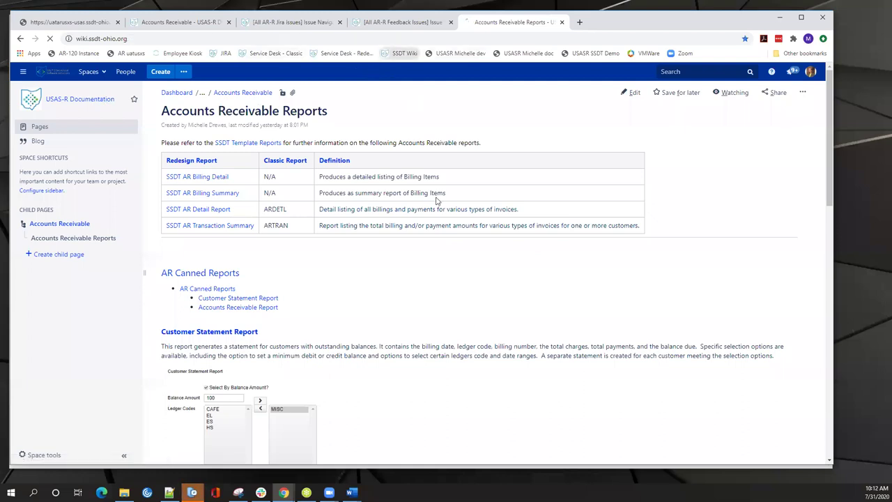
{"action": "scroll", "coordinate": [411, 271], "scroll_direction": "down", "scroll_amount": 6}
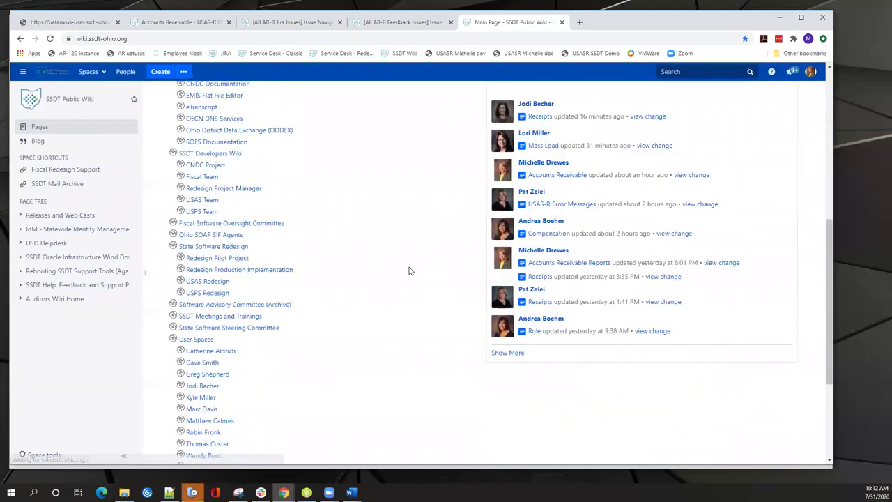
{"action": "left_click", "coordinate": [234, 262]}
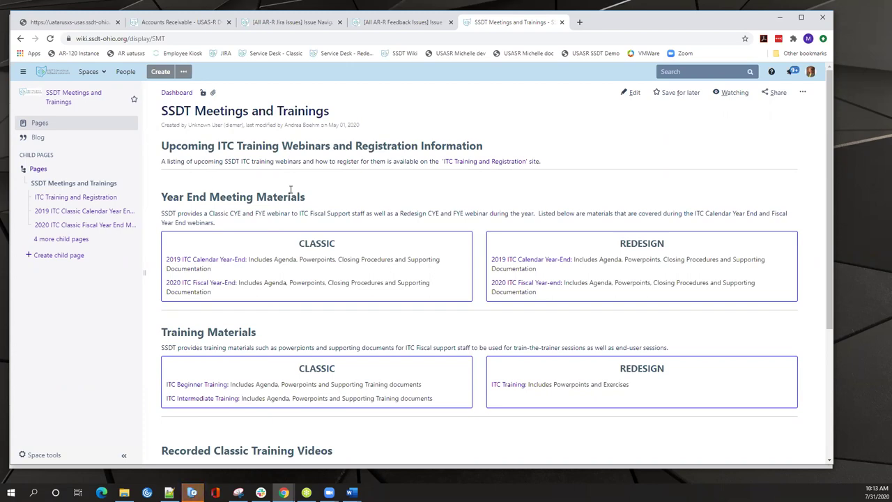
- Return to the Accounts Receivable chapter of the USAS-R documentation and read its steps to import Classic ARF data
{"action": "left_click", "coordinate": [195, 24]}
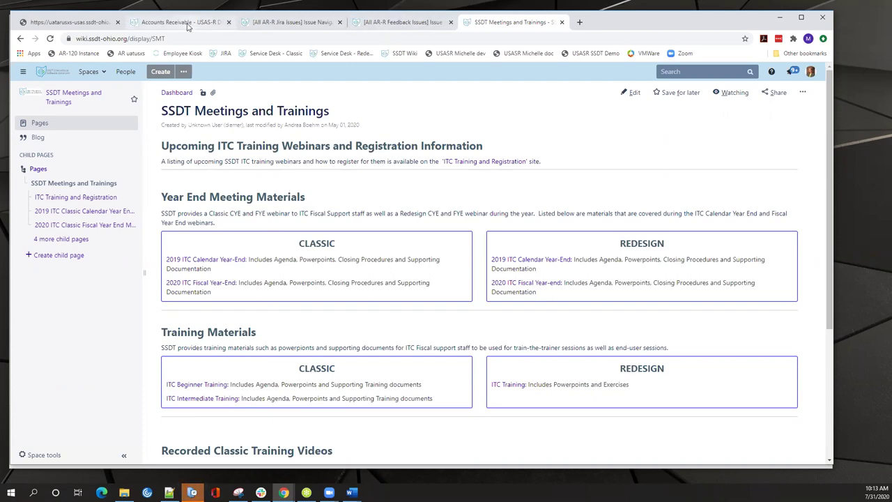
{"action": "scroll", "coordinate": [313, 173], "scroll_direction": "up", "scroll_amount": 3}
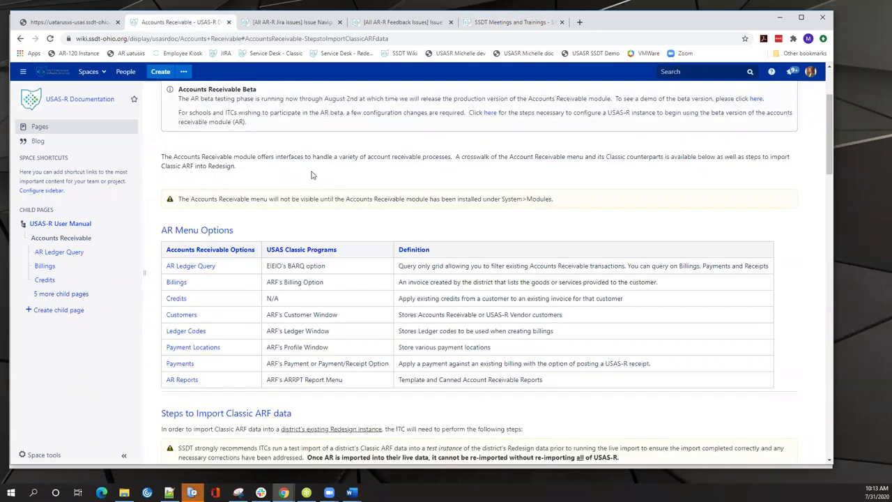
{"action": "left_click", "coordinate": [190, 200]}
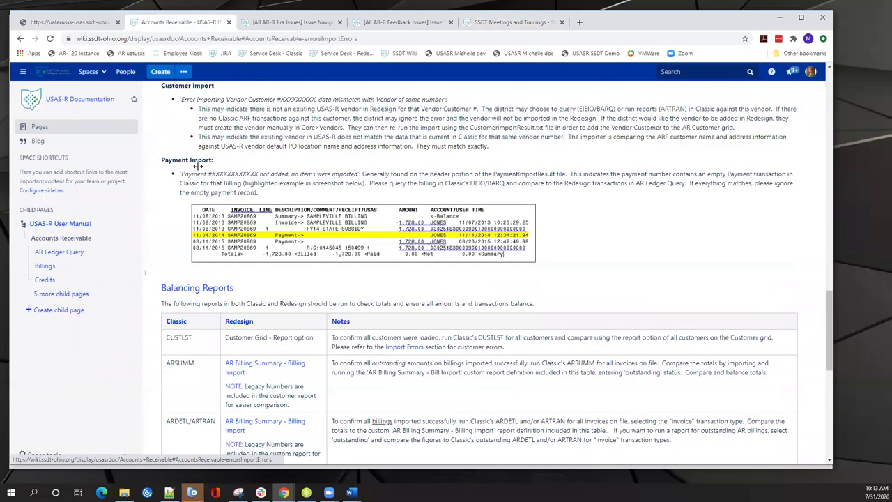
{"action": "left_click", "coordinate": [20, 39]}
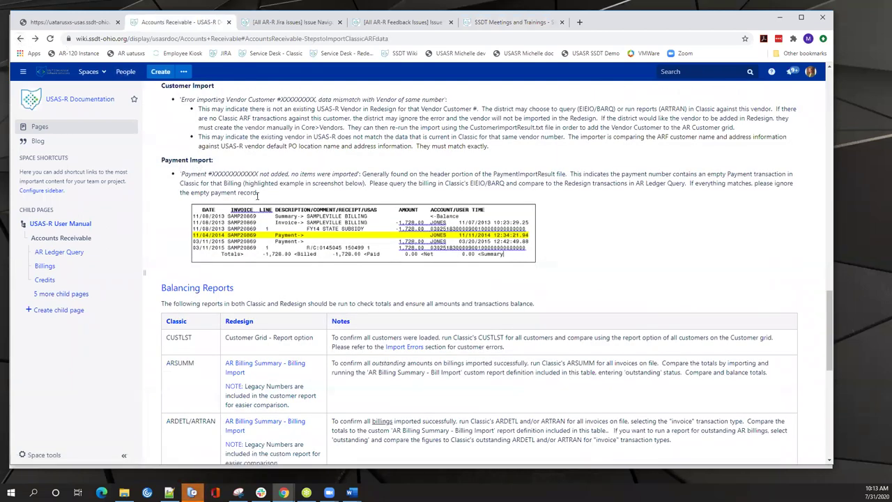
{"action": "scroll", "coordinate": [263, 202], "scroll_direction": "up", "scroll_amount": 10}
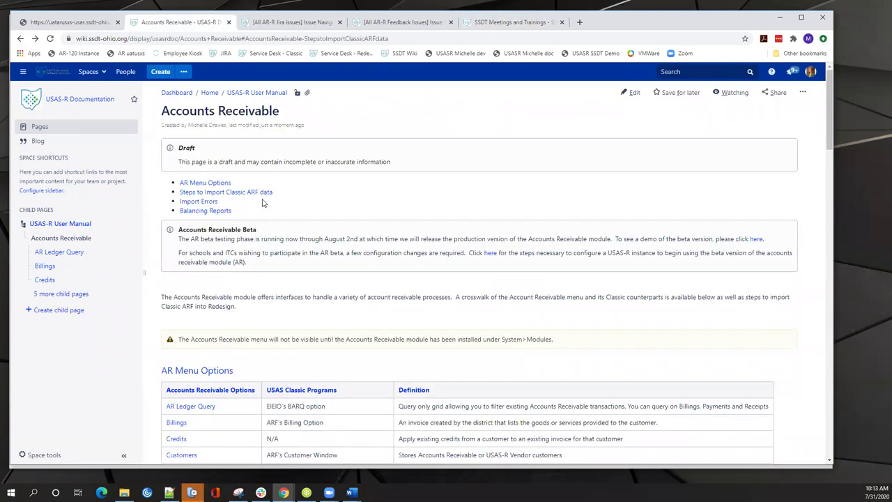
{"action": "left_click", "coordinate": [227, 193]}
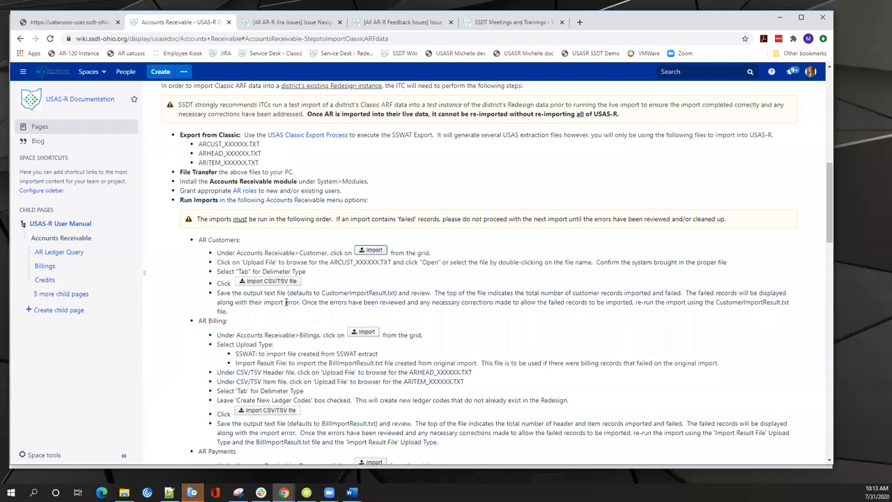
{"action": "scroll", "coordinate": [202, 279], "scroll_direction": "down", "scroll_amount": 3}
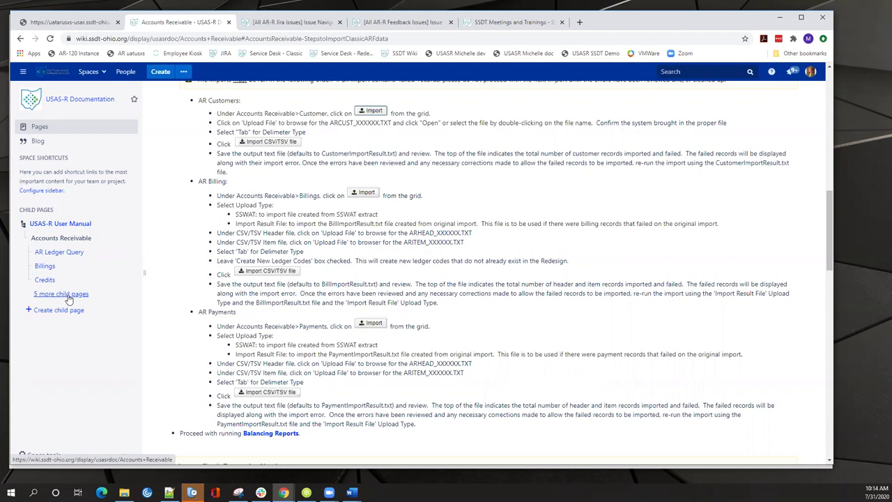
- Open the Accounts Receivable Processing guide from the General Procedures in the USAS-R User Manual's Appendix
{"action": "left_click", "coordinate": [69, 298]}
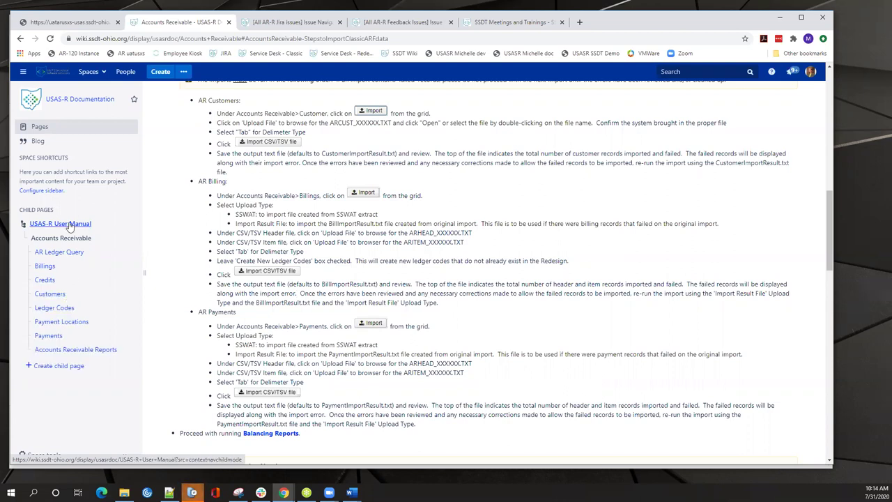
{"action": "left_click", "coordinate": [69, 226]}
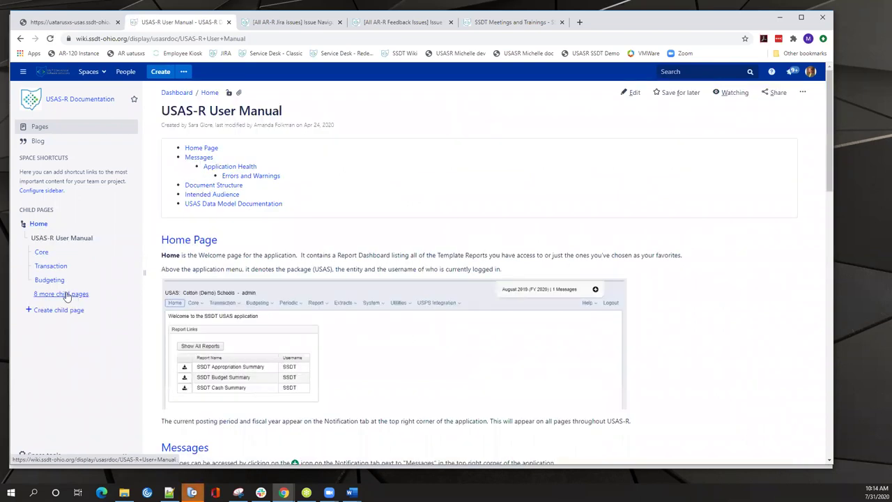
{"action": "left_click", "coordinate": [64, 293]}
{"action": "left_click", "coordinate": [56, 393]}
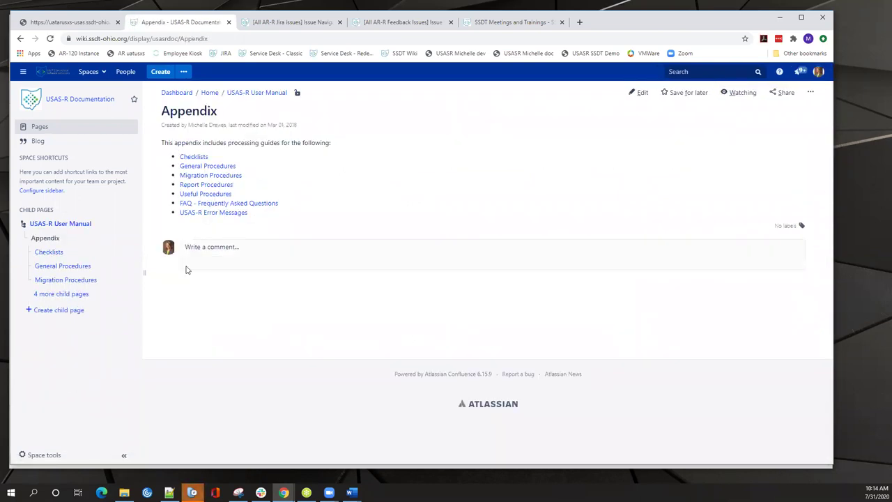
{"action": "left_click", "coordinate": [223, 167]}
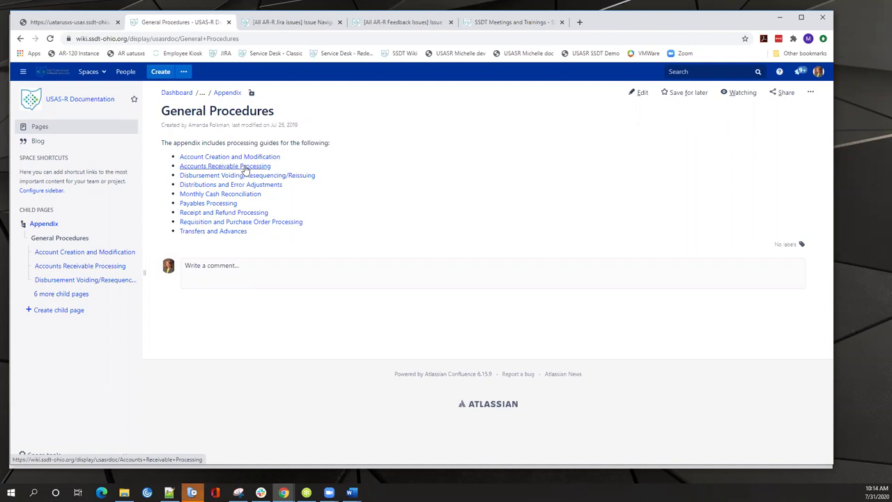
{"action": "left_click", "coordinate": [245, 168]}
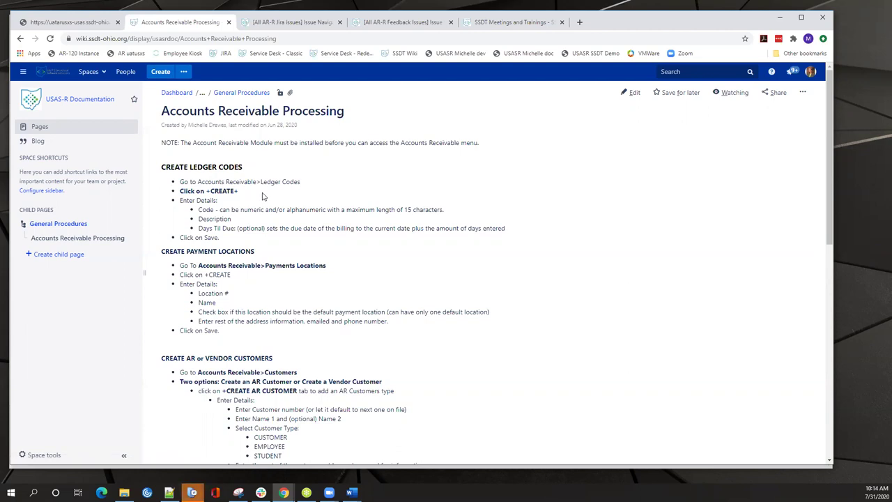
- Read the Accounts Receivable Processing procedures for creating ledger codes, payment locations and customers, and for creating and editing a billing
{"action": "scroll", "coordinate": [263, 197], "scroll_direction": "down", "scroll_amount": 2}
{"action": "scroll", "coordinate": [263, 197], "scroll_direction": "down", "scroll_amount": 5}
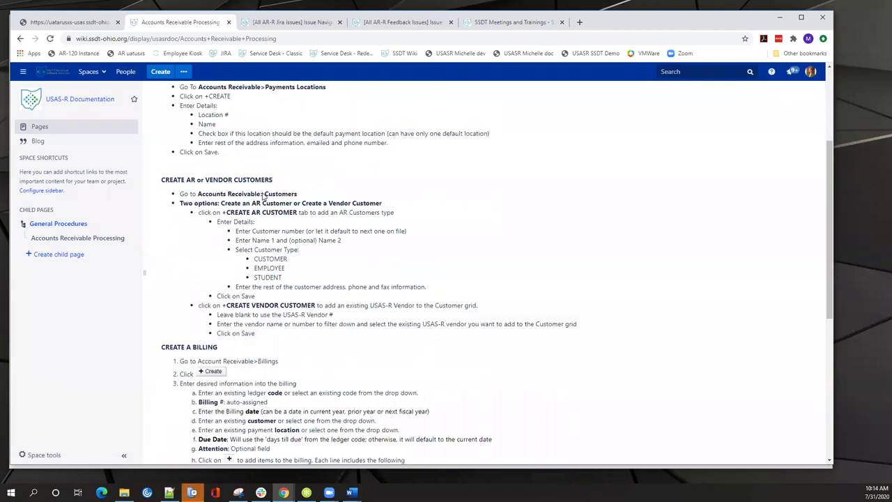
{"action": "scroll", "coordinate": [264, 194], "scroll_direction": "up", "scroll_amount": 5}
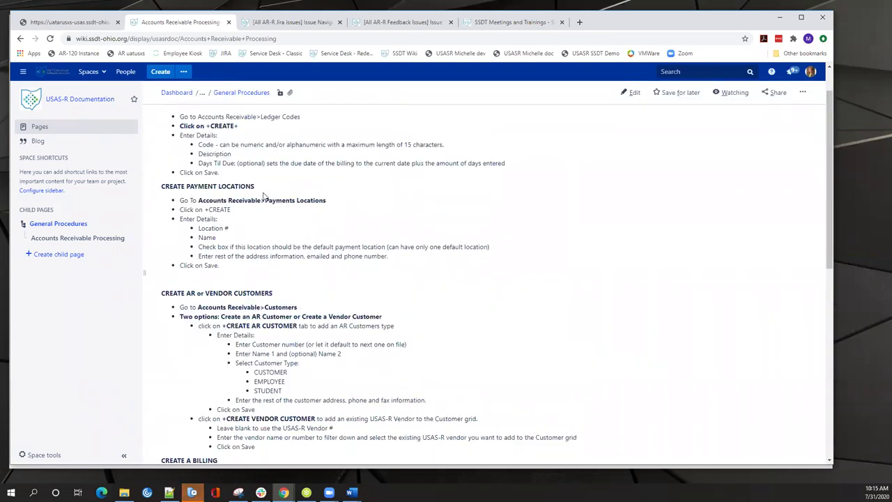
{"action": "scroll", "coordinate": [263, 196], "scroll_direction": "up", "scroll_amount": 2}
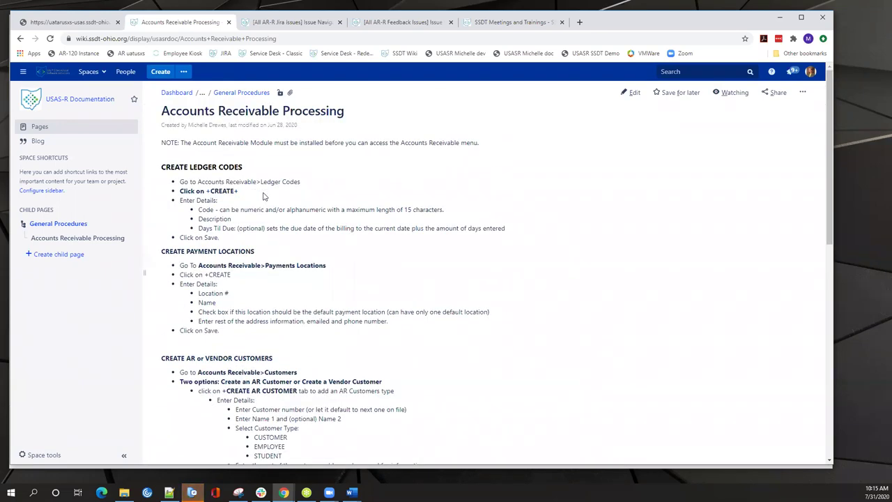
{"action": "scroll", "coordinate": [263, 197], "scroll_direction": "down", "scroll_amount": 5}
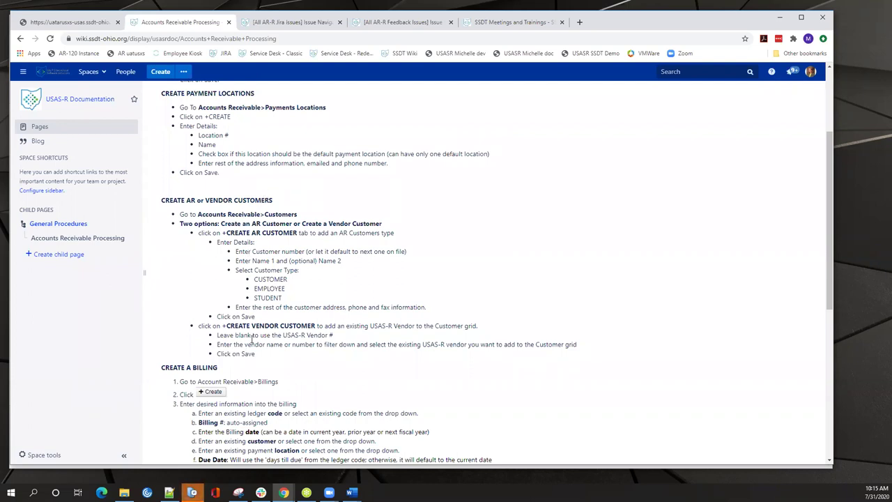
{"action": "scroll", "coordinate": [327, 276], "scroll_direction": "down", "scroll_amount": 3}
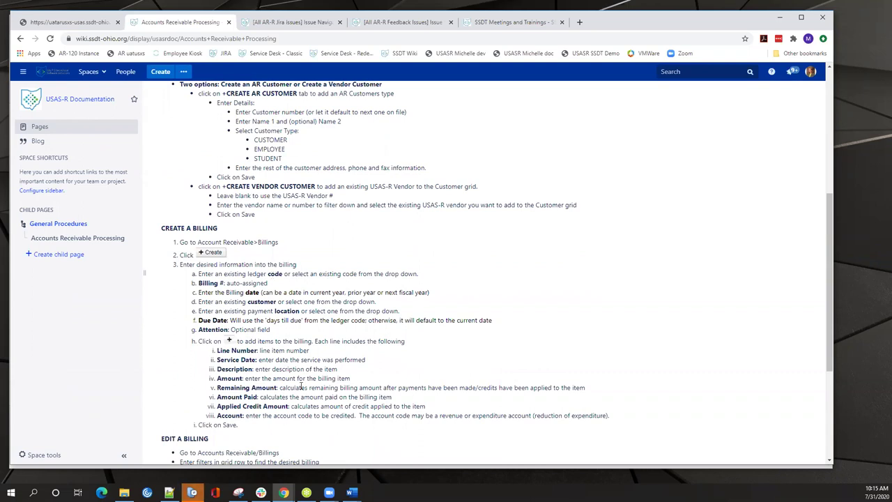
{"action": "scroll", "coordinate": [307, 369], "scroll_direction": "down", "scroll_amount": 3}
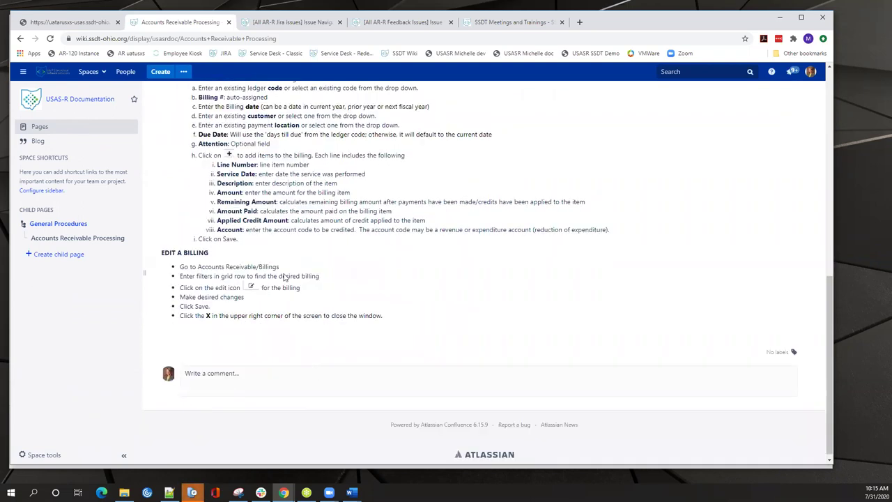
{"action": "scroll", "coordinate": [291, 177], "scroll_direction": "up", "scroll_amount": 3}
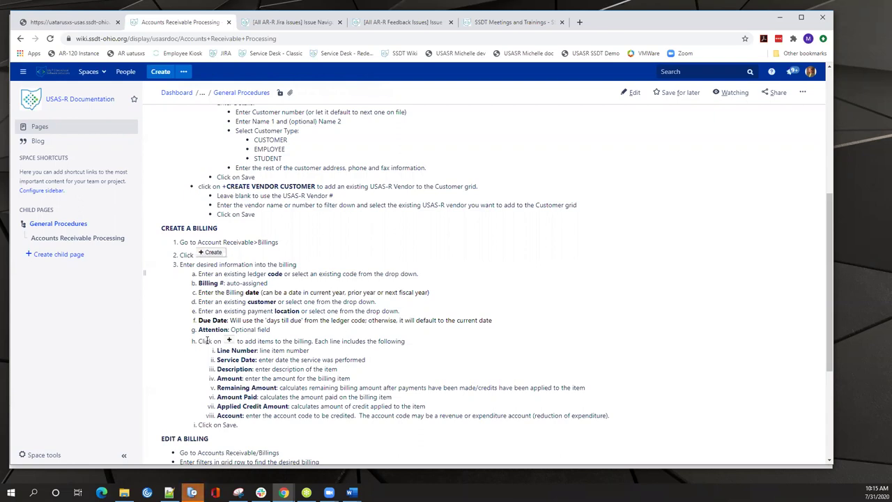
{"action": "scroll", "coordinate": [258, 339], "scroll_direction": "down", "scroll_amount": 2}
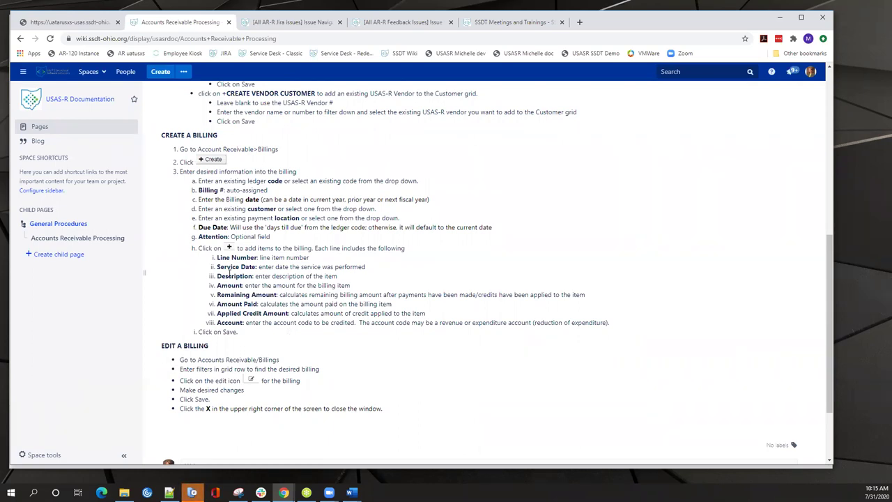
- Return to the Appendix of the USAS-R User Manual and open its Frequently Asked Questions page
{"action": "left_click", "coordinate": [58, 224]}
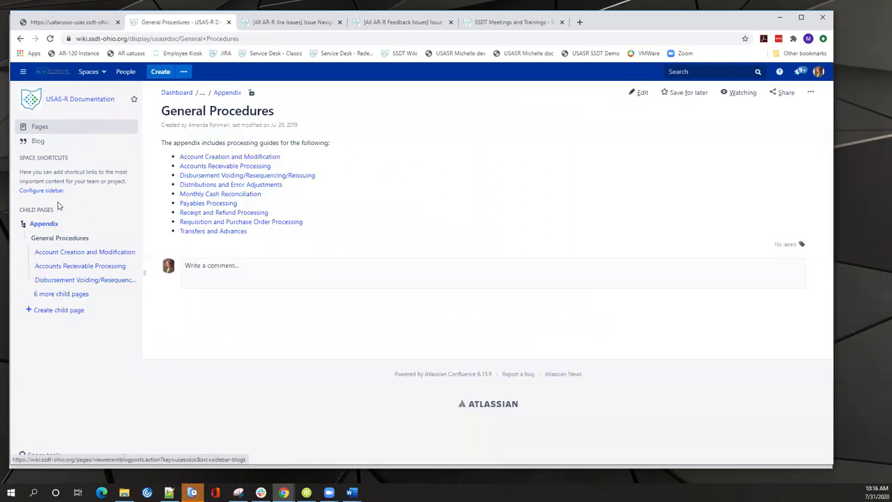
{"action": "left_click", "coordinate": [44, 223]}
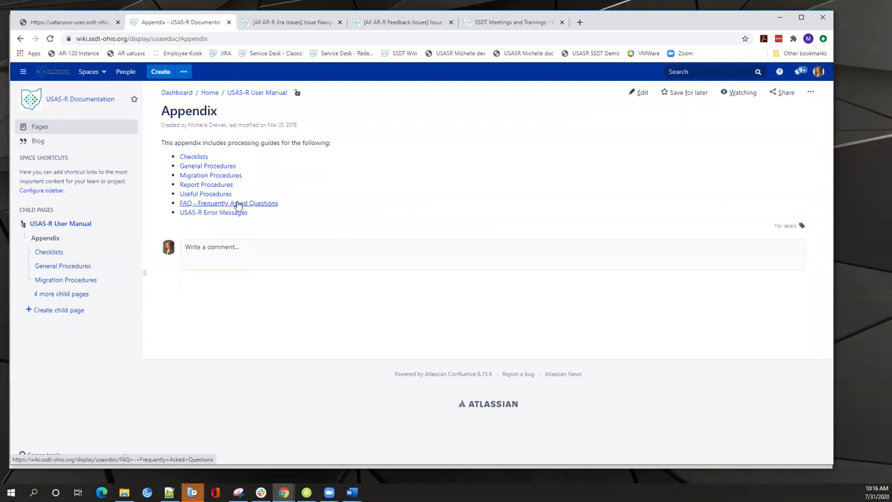
{"action": "left_click", "coordinate": [237, 203]}
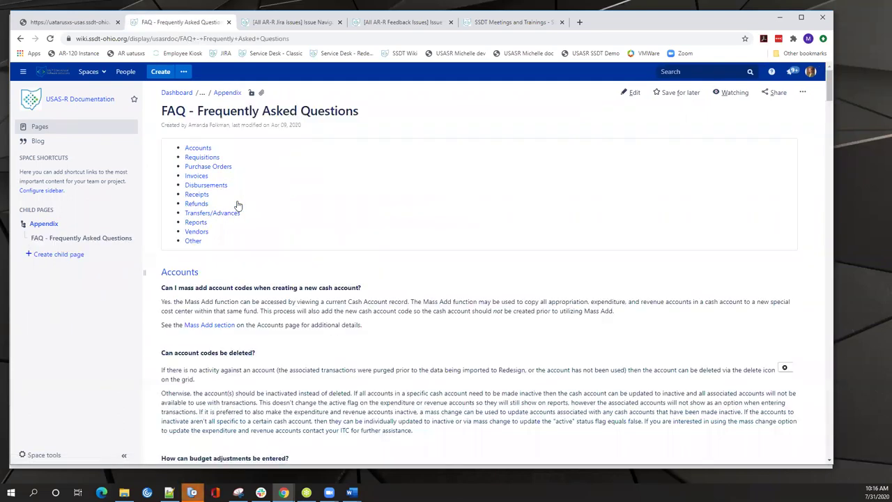